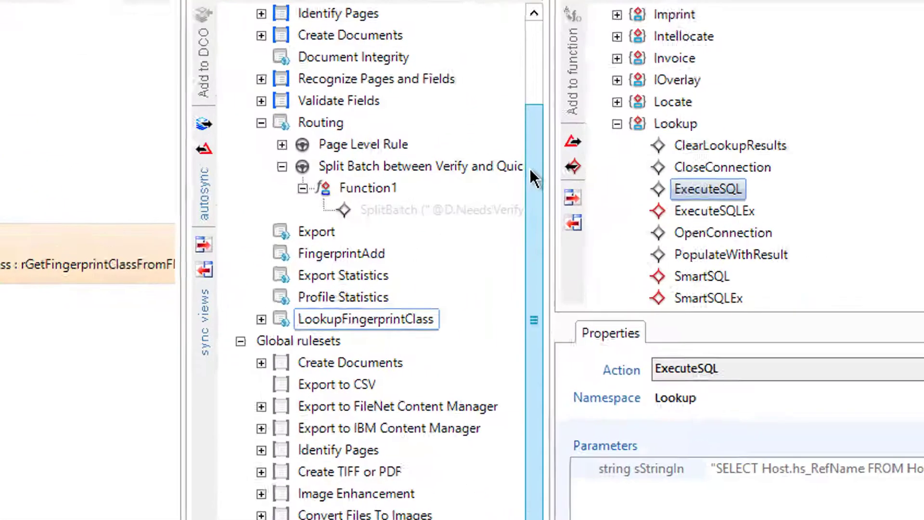
Lock the Routing ruleset and confirm its Page Level Rule runs at the start of Page-type pages
{"action": "scroll", "coordinate": [332, 226], "scroll_direction": "up", "scroll_amount": 2}
{"action": "left_click", "coordinate": [329, 236]}
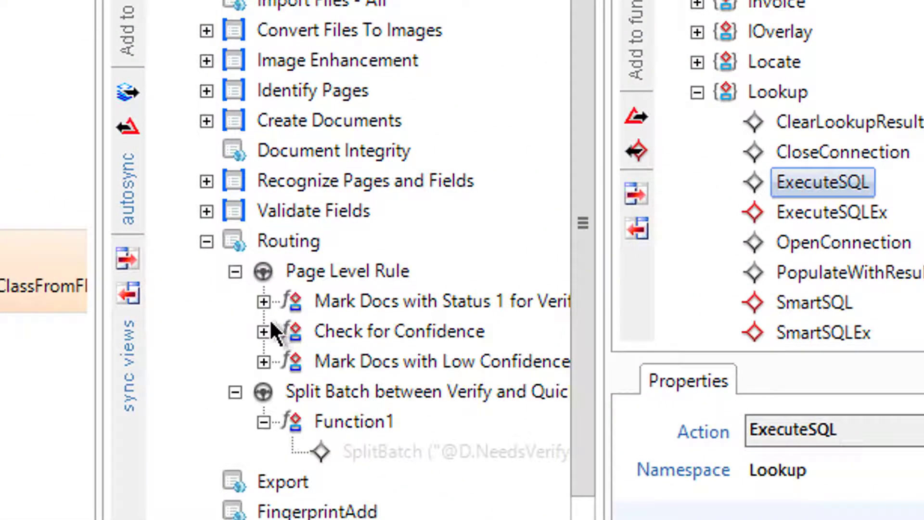
{"action": "left_click", "coordinate": [264, 302]}
{"action": "scroll", "coordinate": [269, 308], "scroll_direction": "down", "scroll_amount": 2}
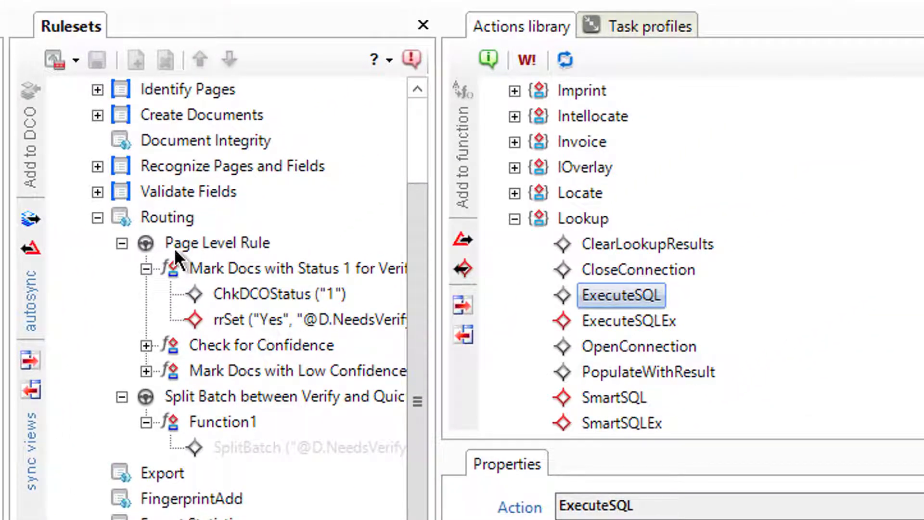
{"action": "left_click", "coordinate": [174, 248]}
{"action": "left_click", "coordinate": [51, 57]}
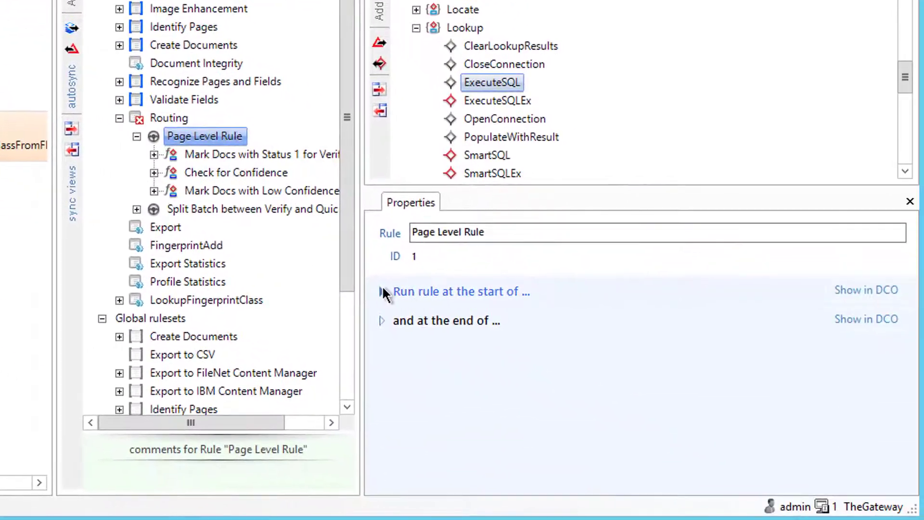
{"action": "left_click", "coordinate": [700, 435]}
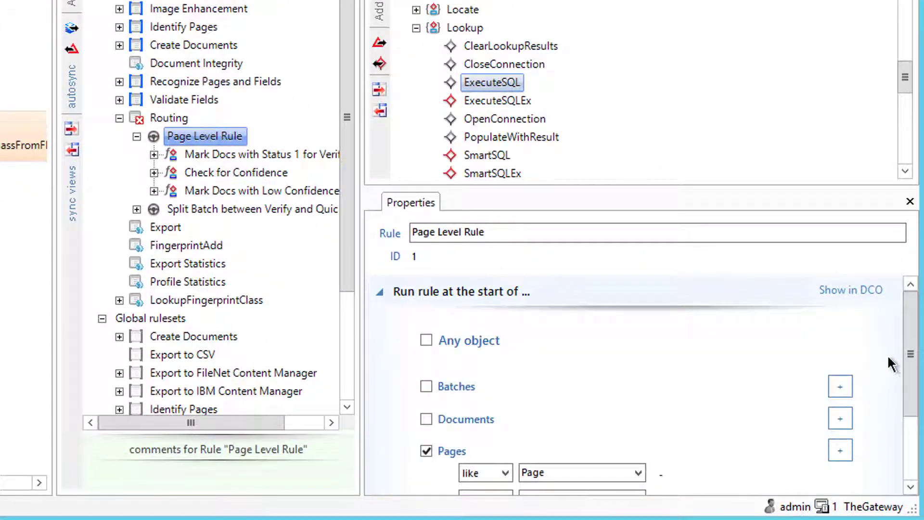
{"action": "scroll", "coordinate": [889, 358], "scroll_direction": "down", "scroll_amount": 3}
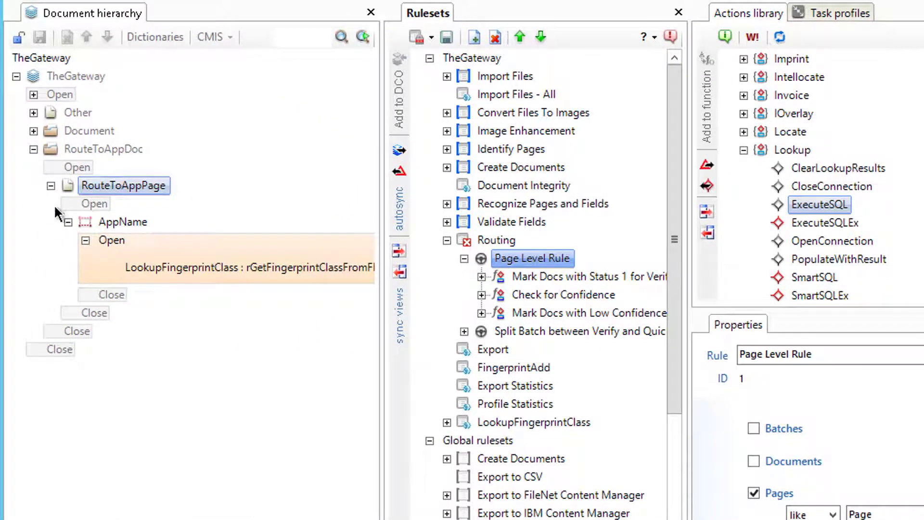
{"action": "left_click", "coordinate": [80, 149]}
{"action": "left_click", "coordinate": [34, 151]}
{"action": "left_click", "coordinate": [33, 150]}
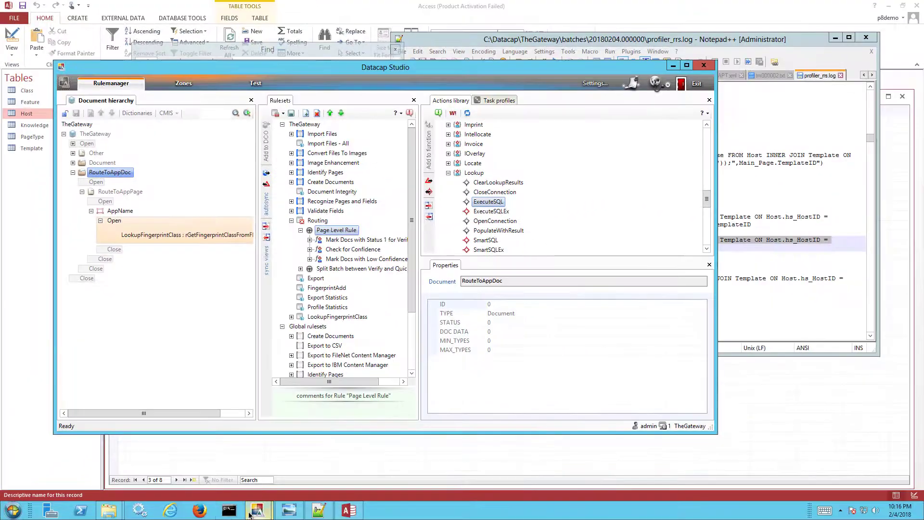
{"action": "right_click", "coordinate": [251, 512]}
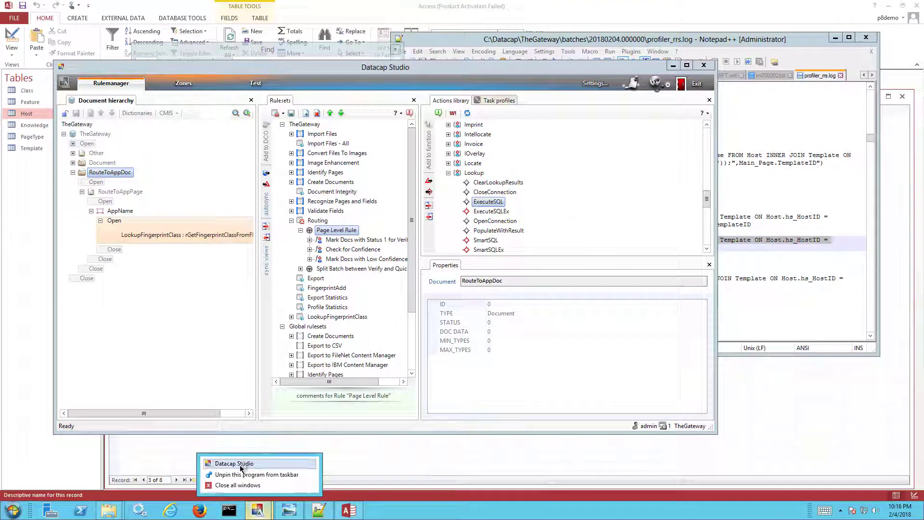
{"action": "left_click", "coordinate": [240, 463]}
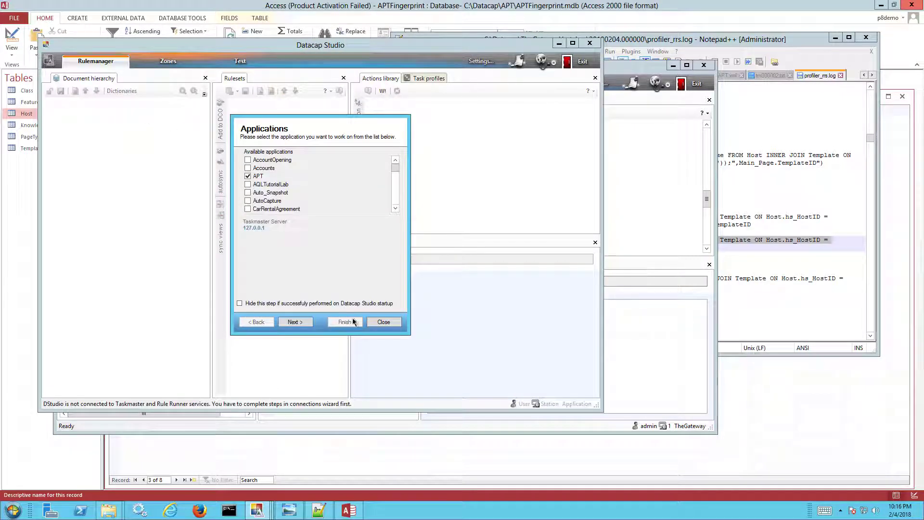
{"action": "left_click", "coordinate": [383, 322]}
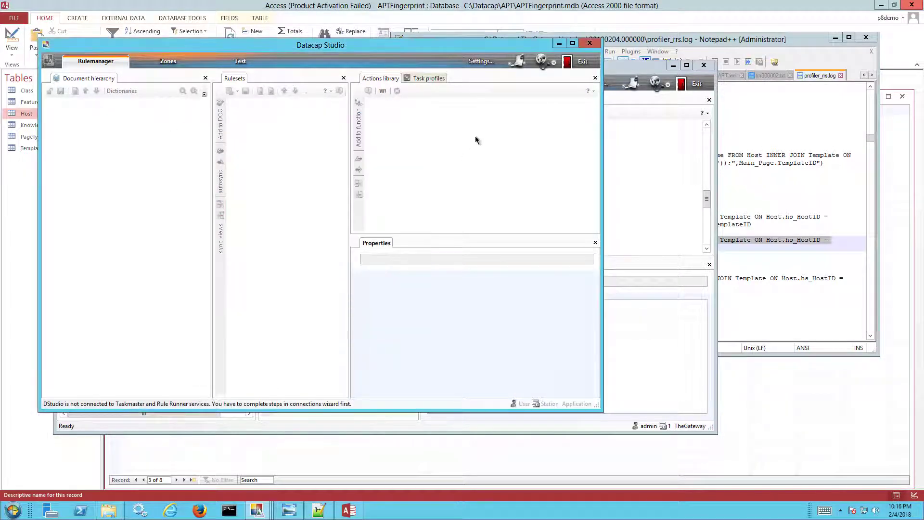
{"action": "left_click", "coordinate": [582, 65]}
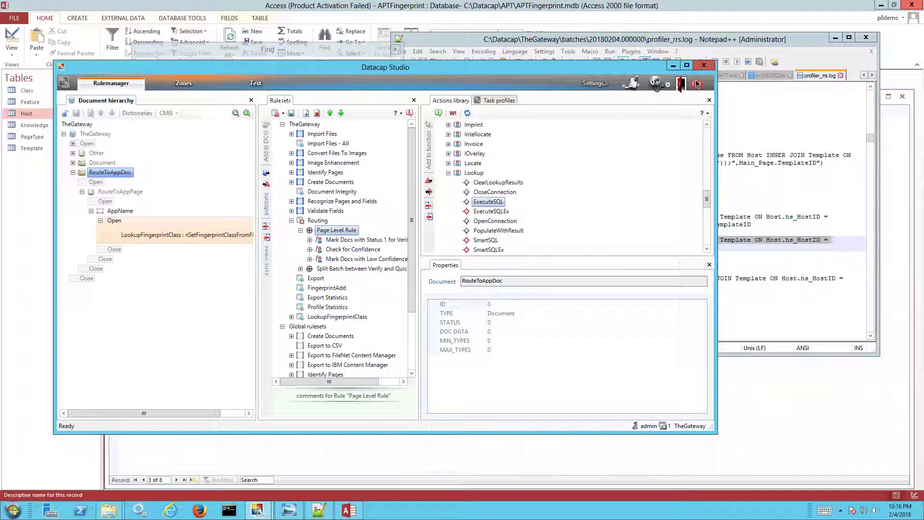
Publish the Routing ruleset, then put the Datacap Studio window away
{"action": "left_click", "coordinate": [315, 221]}
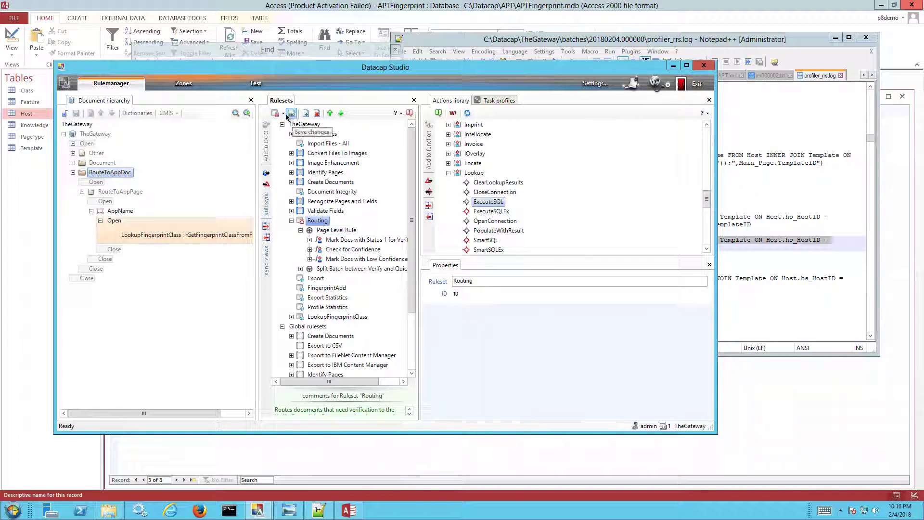
{"action": "left_click", "coordinate": [284, 115]}
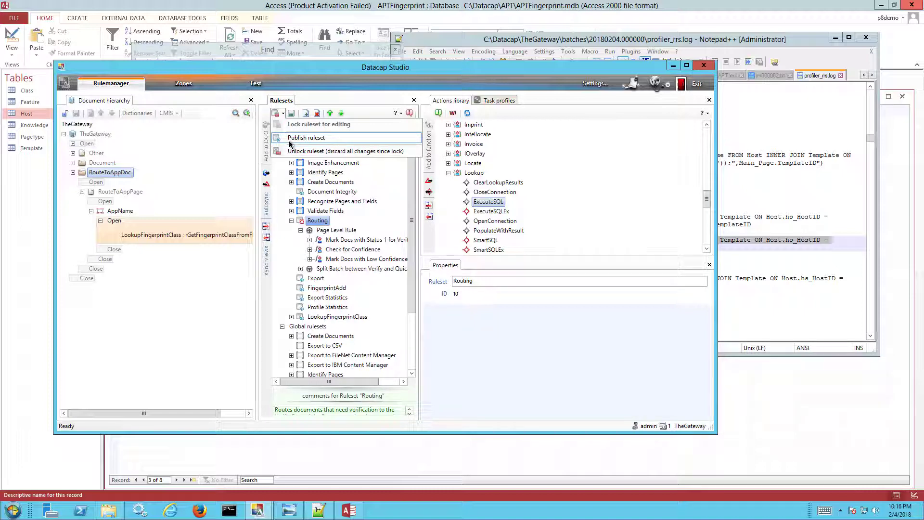
{"action": "left_click", "coordinate": [290, 138]}
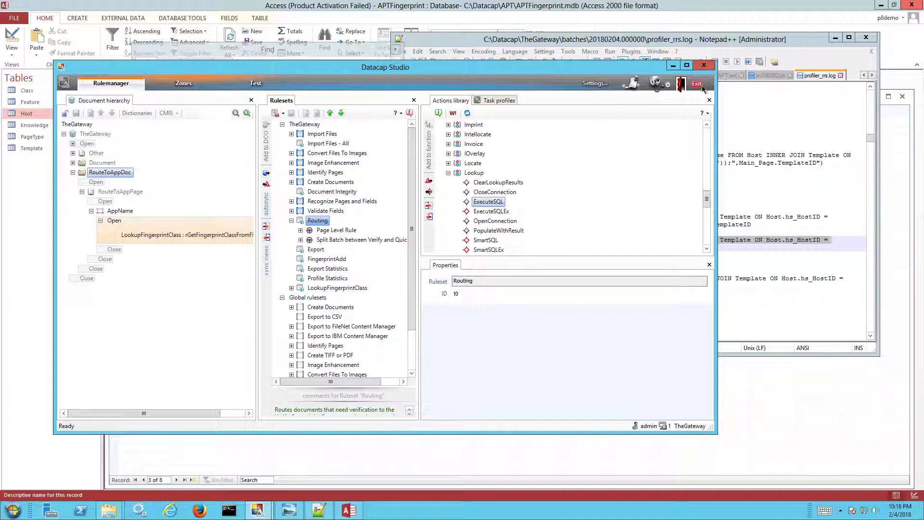
{"action": "left_click", "coordinate": [674, 65]}
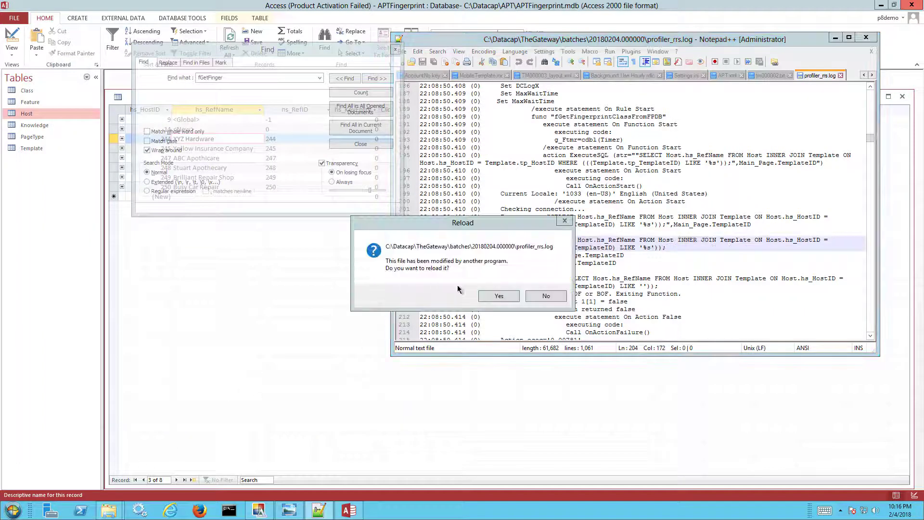
Dismiss the profiler_rrs.log reload prompt and launch Datacap FastDoc as administrator
{"action": "left_click", "coordinate": [500, 297]}
{"action": "left_click", "coordinate": [841, 76]}
{"action": "left_click", "coordinate": [13, 510]}
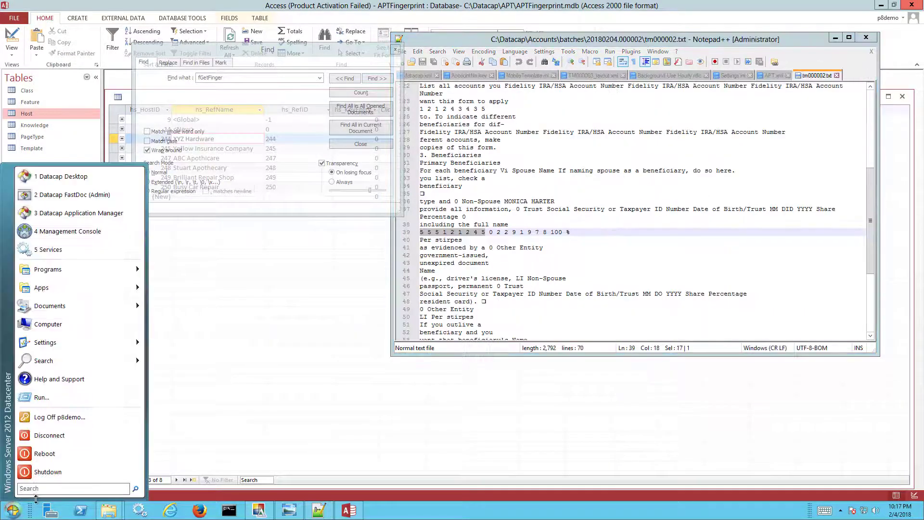
{"action": "left_click", "coordinate": [33, 489]}
{"action": "type", "text": "fastdo"}
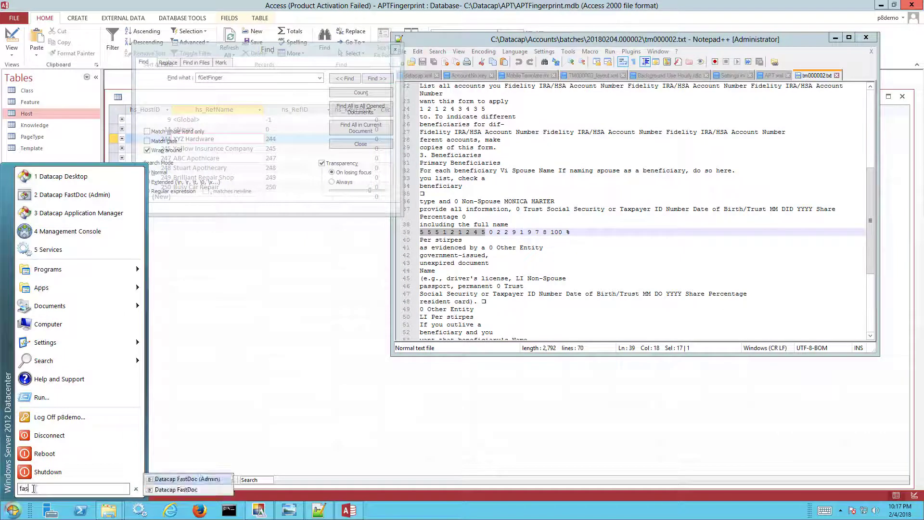
{"action": "left_click", "coordinate": [193, 479]}
Choose the TheGateway application and log in with the account password
{"action": "left_click", "coordinate": [377, 172]}
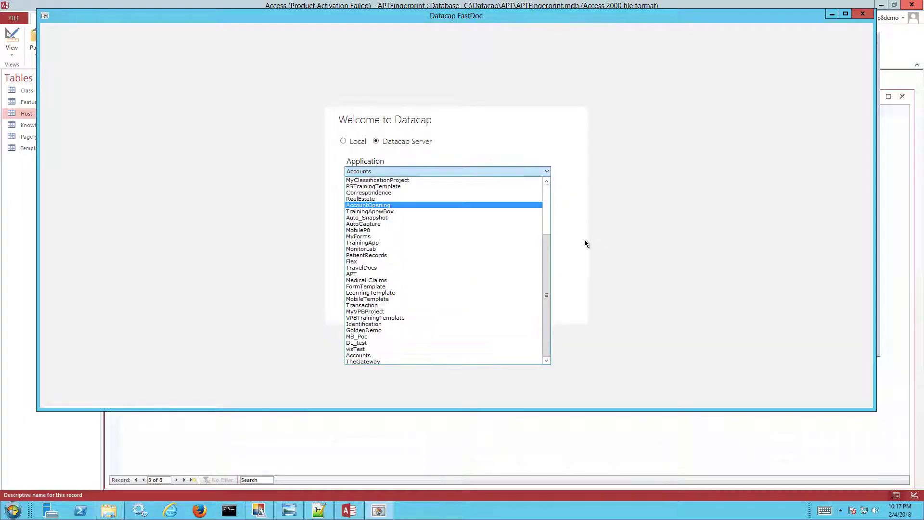
{"action": "left_click", "coordinate": [353, 361]}
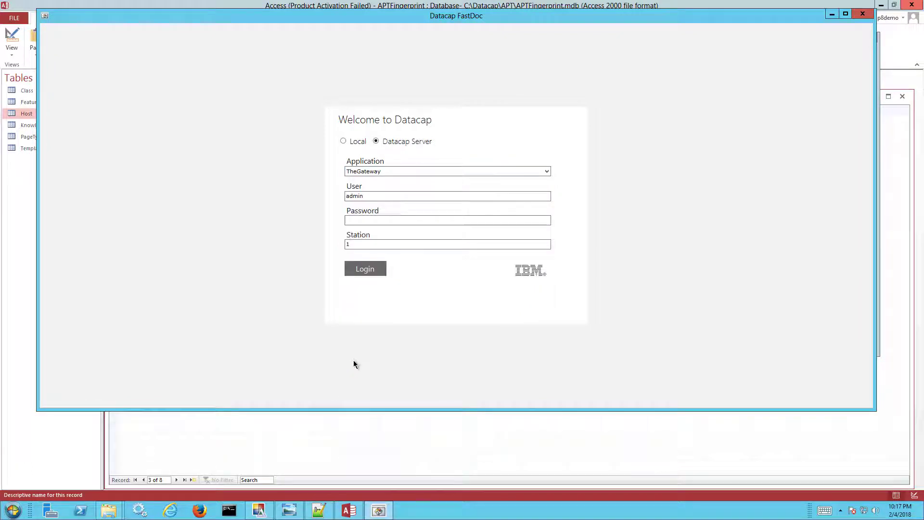
{"action": "left_click", "coordinate": [408, 217]}
{"action": "type", "text": "admin"}
{"action": "key", "text": "Return"}
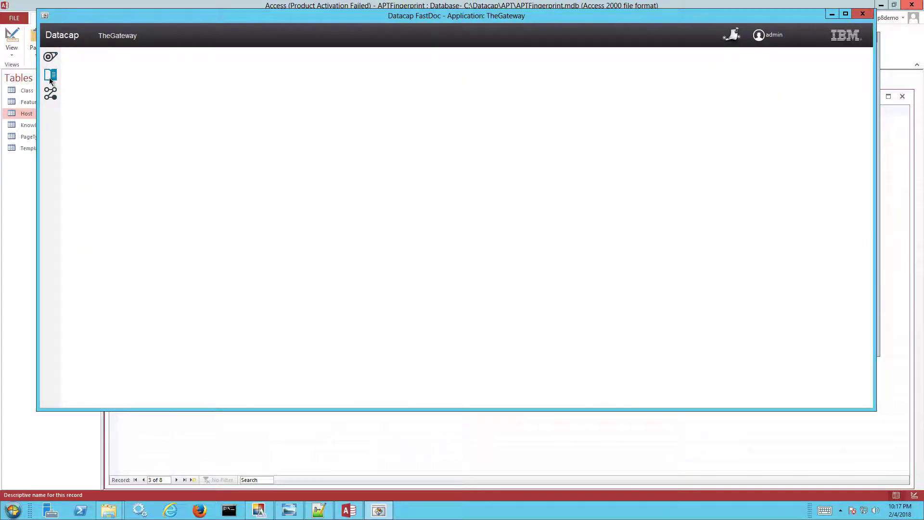
In the batch structure, enable RouteToAppPage to use the Page rulesets
{"action": "left_click", "coordinate": [50, 77]}
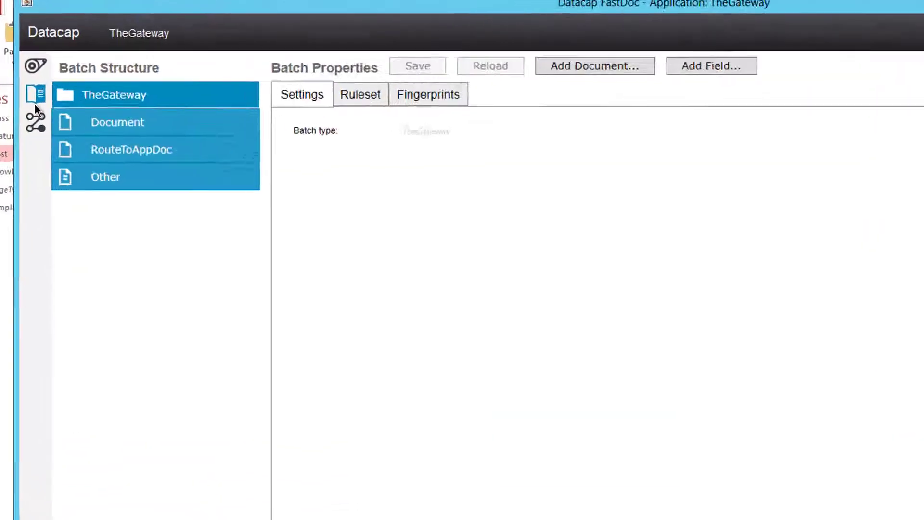
{"action": "left_click", "coordinate": [124, 191]}
{"action": "left_click", "coordinate": [115, 208]}
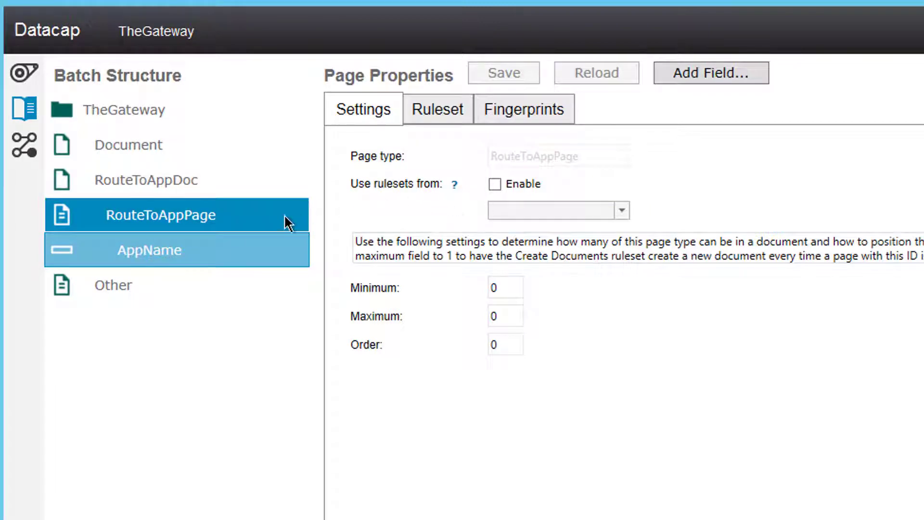
{"action": "left_click", "coordinate": [491, 183]}
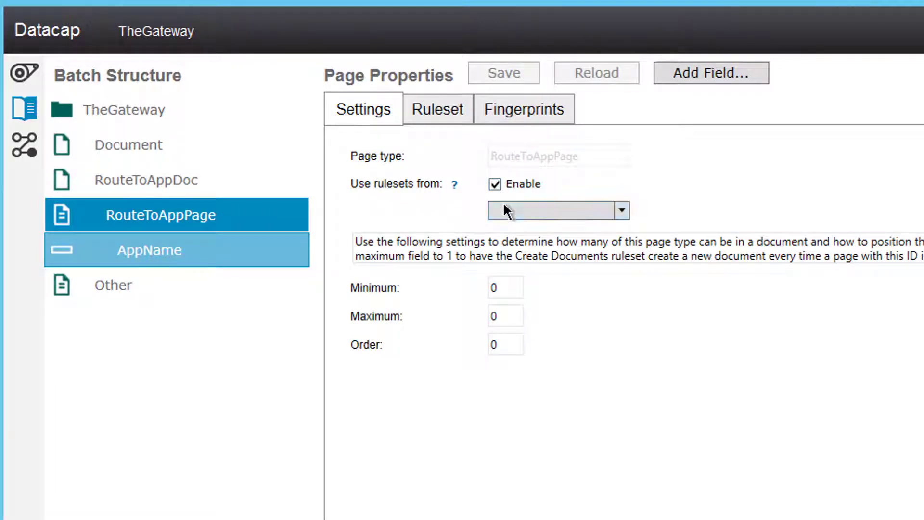
{"action": "left_click", "coordinate": [595, 217]}
{"action": "left_click", "coordinate": [543, 247]}
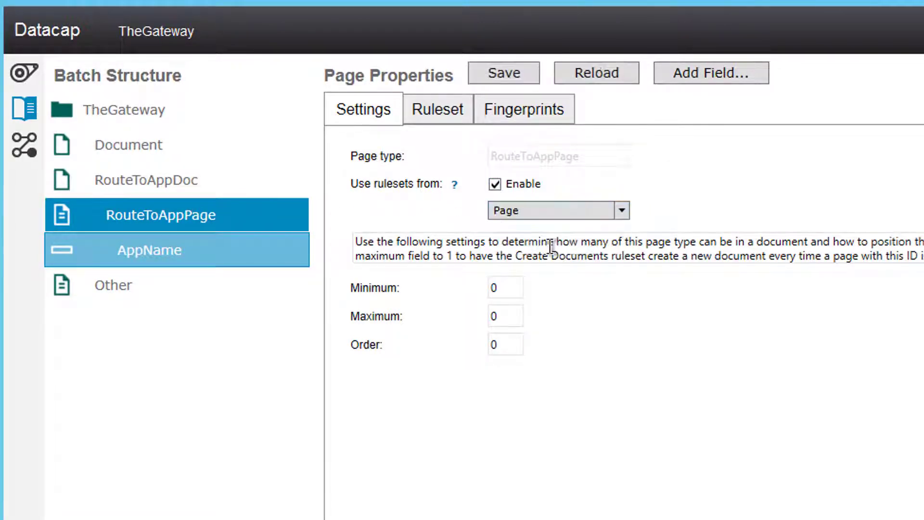
Enable RouteToAppDoc to use the Document rulesets and save
{"action": "left_click", "coordinate": [189, 193]}
{"action": "left_click", "coordinate": [501, 184]}
{"action": "left_click", "coordinate": [520, 210]}
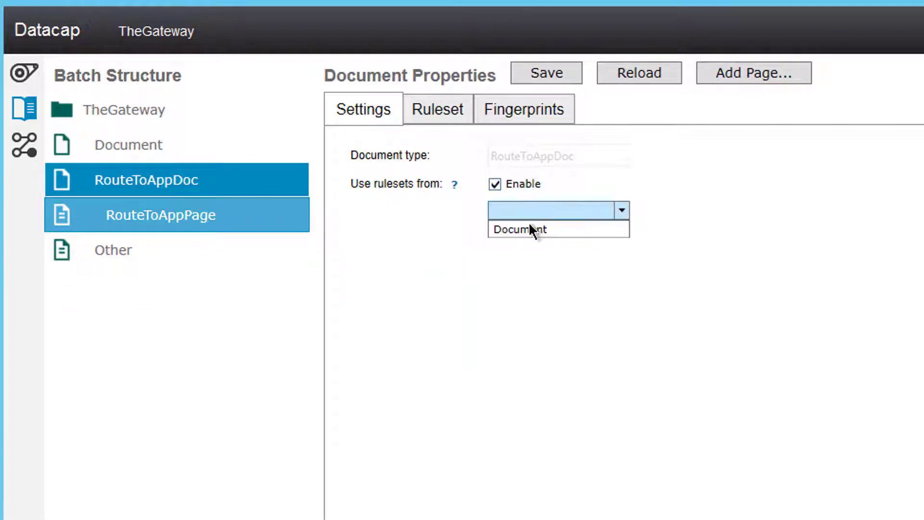
{"action": "left_click", "coordinate": [533, 240]}
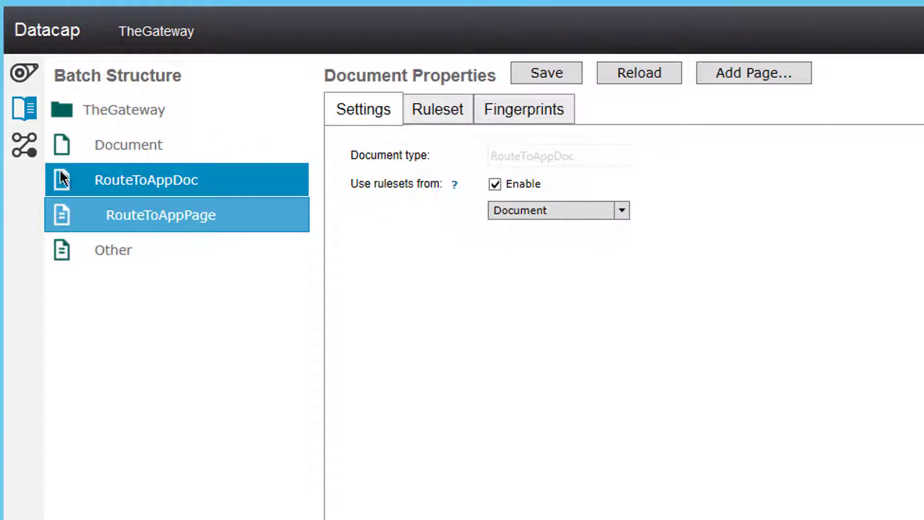
{"action": "left_click", "coordinate": [523, 79]}
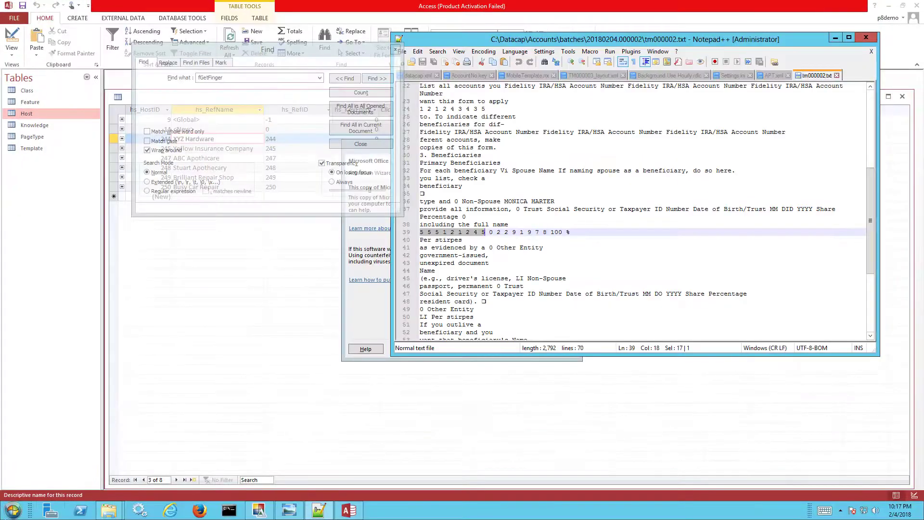
Start another Datacap Studio instance from the taskbar
{"action": "left_click", "coordinate": [13, 510]}
{"action": "left_click", "coordinate": [33, 490]}
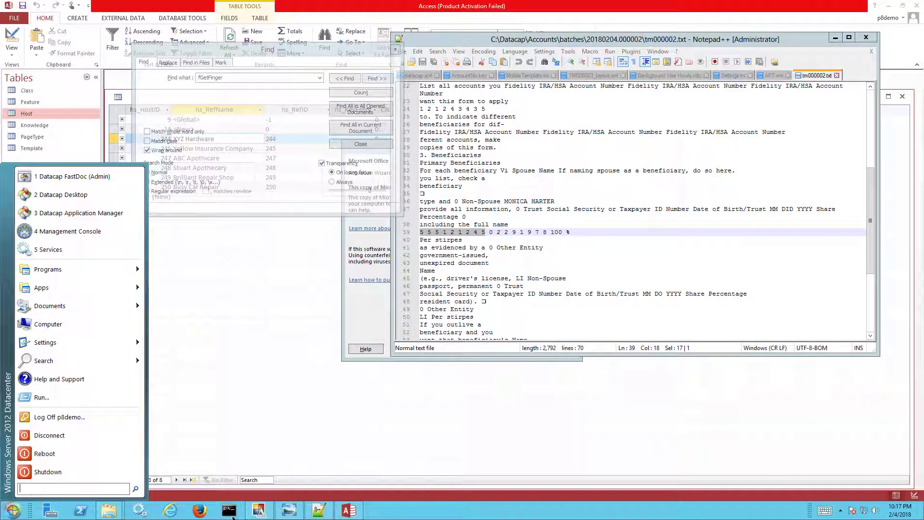
{"action": "left_click", "coordinate": [259, 510]}
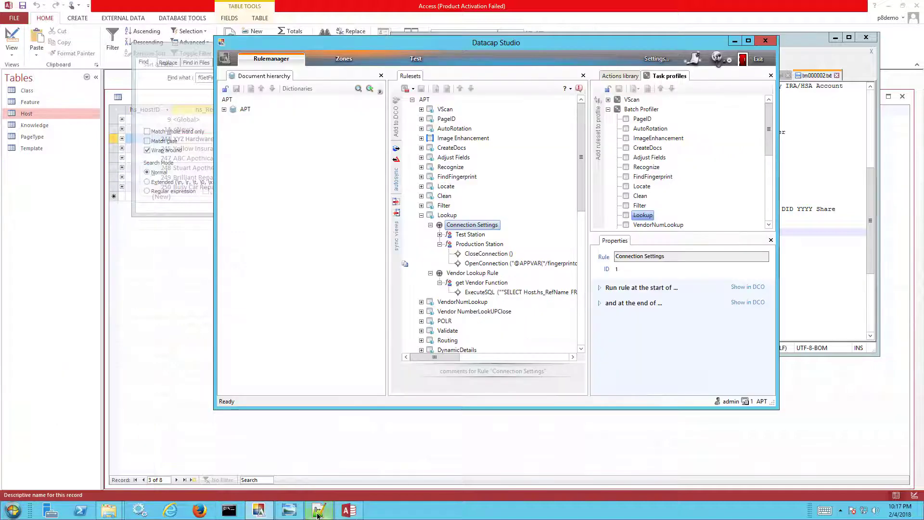
{"action": "right_click", "coordinate": [259, 511]}
{"action": "left_click", "coordinate": [248, 465]}
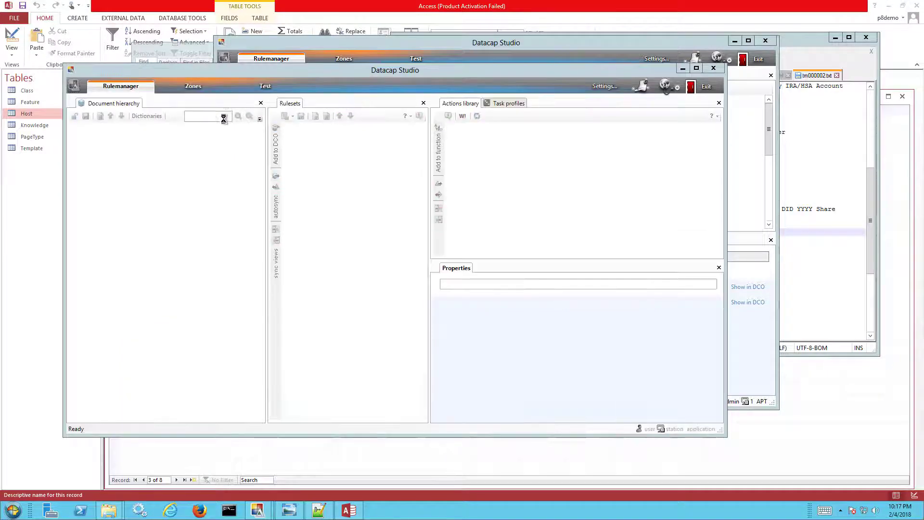
Select TheGateway as the application and log in to Taskmaster with the password
{"action": "scroll", "coordinate": [415, 207], "scroll_direction": "down", "scroll_amount": 10}
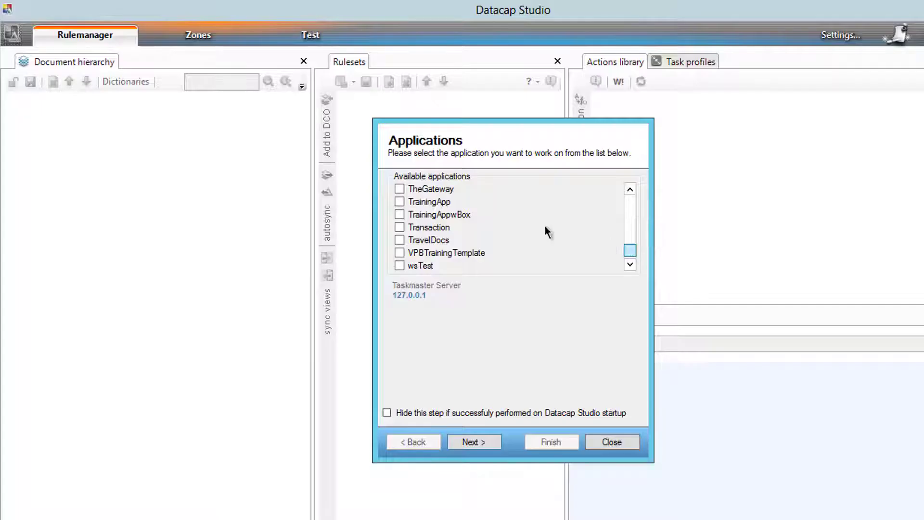
{"action": "left_click", "coordinate": [341, 187]}
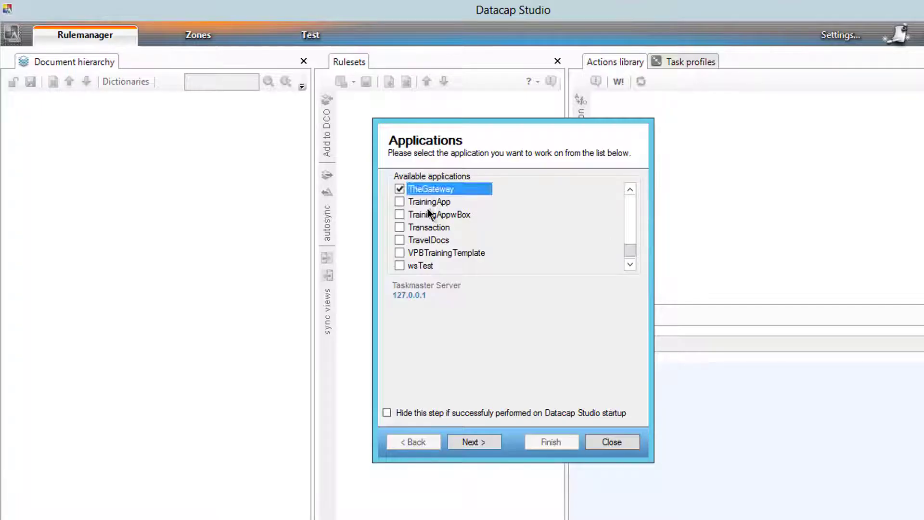
{"action": "key", "text": "Return"}
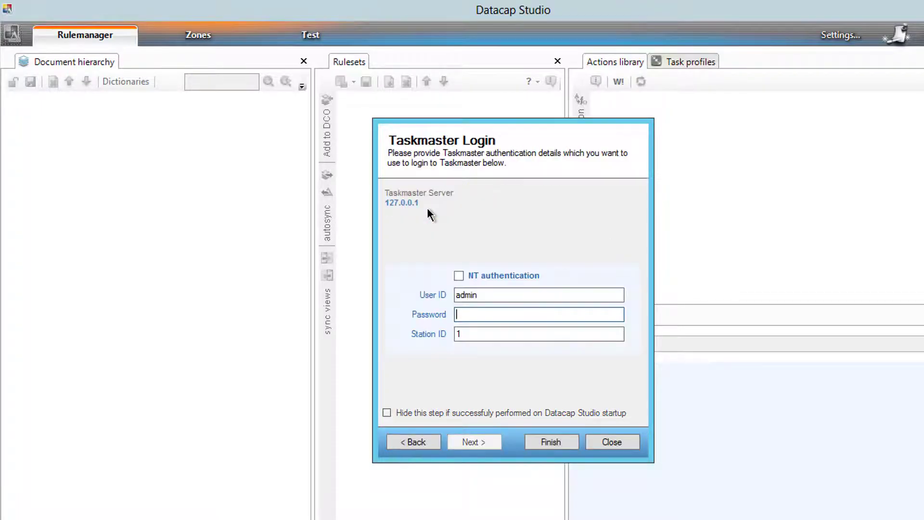
{"action": "type", "text": "admin"}
{"action": "key", "text": "Return"}
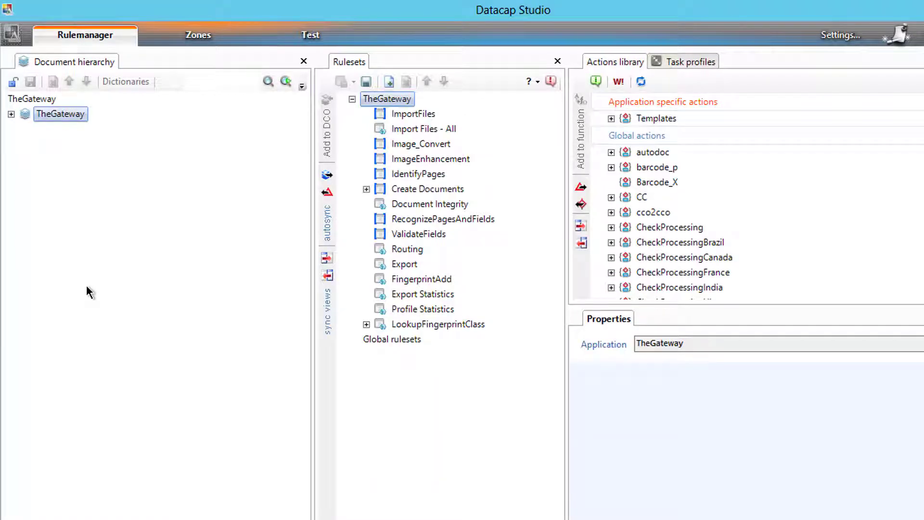
Expand TheGateway in the document hierarchy and unlock it for editing
{"action": "left_click", "coordinate": [13, 82]}
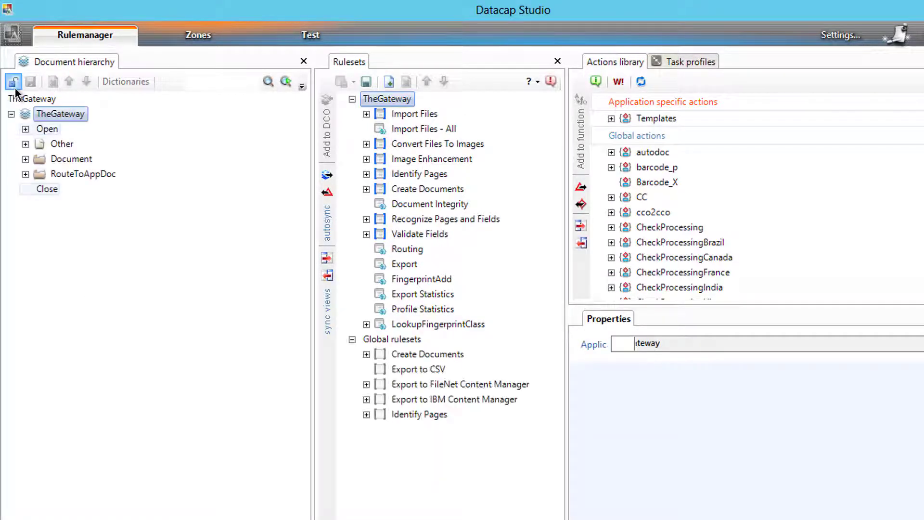
{"action": "left_click", "coordinate": [39, 117]}
{"action": "right_click", "coordinate": [39, 116]}
{"action": "key", "text": "Escape"}
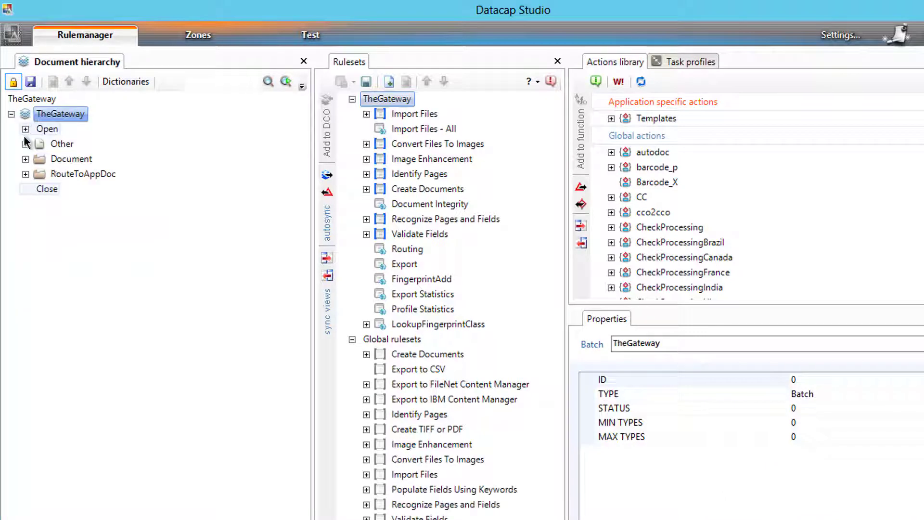
Expand RouteToAppDoc, review its variables, and close the variables window
{"action": "left_click", "coordinate": [25, 174]}
{"action": "right_click", "coordinate": [44, 175]}
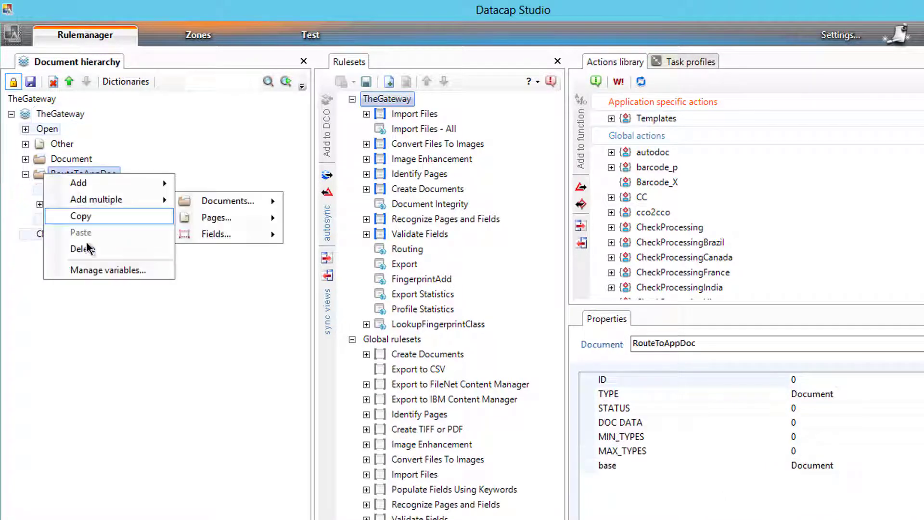
{"action": "left_click", "coordinate": [97, 268]}
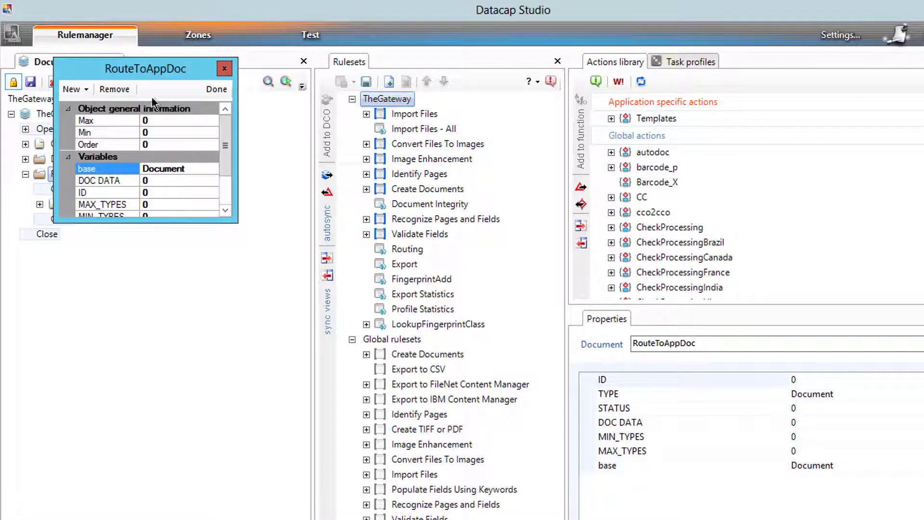
{"action": "left_click", "coordinate": [223, 69]}
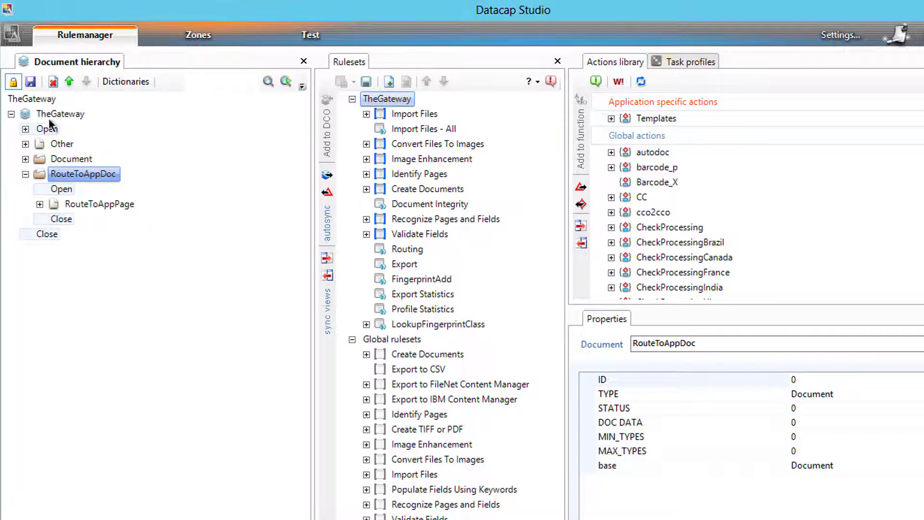
{"action": "left_click", "coordinate": [12, 83]}
Expand Routing's Page Level Rule and lock the Routing ruleset for editing
{"action": "left_click", "coordinate": [384, 251]}
{"action": "left_click", "coordinate": [366, 249]}
{"action": "left_click", "coordinate": [381, 264]}
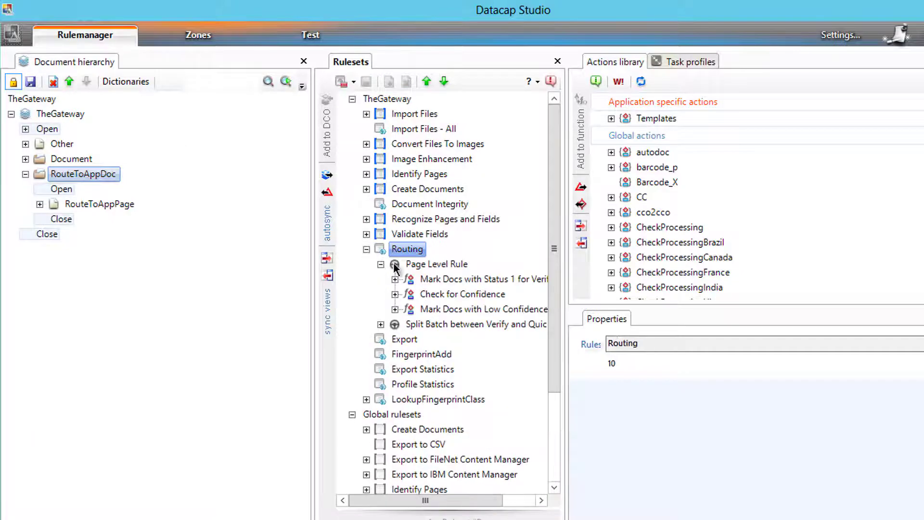
{"action": "left_click", "coordinate": [420, 265]}
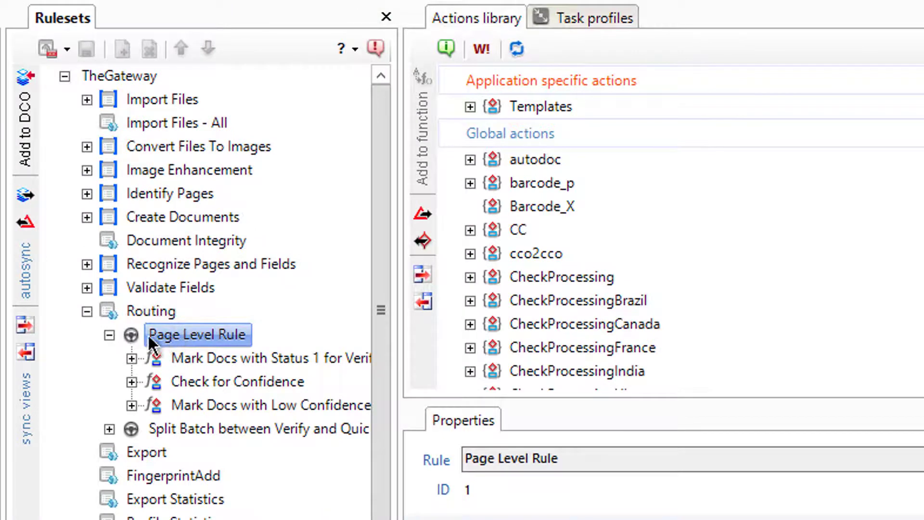
{"action": "right_click", "coordinate": [146, 333]}
{"action": "left_click", "coordinate": [54, 47]}
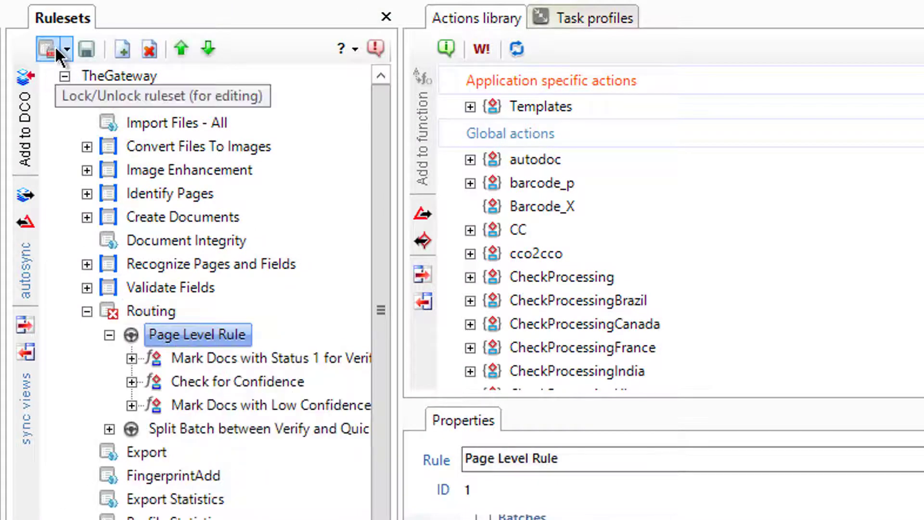
Add a new function to Page Level Rule and move it to the top
{"action": "right_click", "coordinate": [142, 326]}
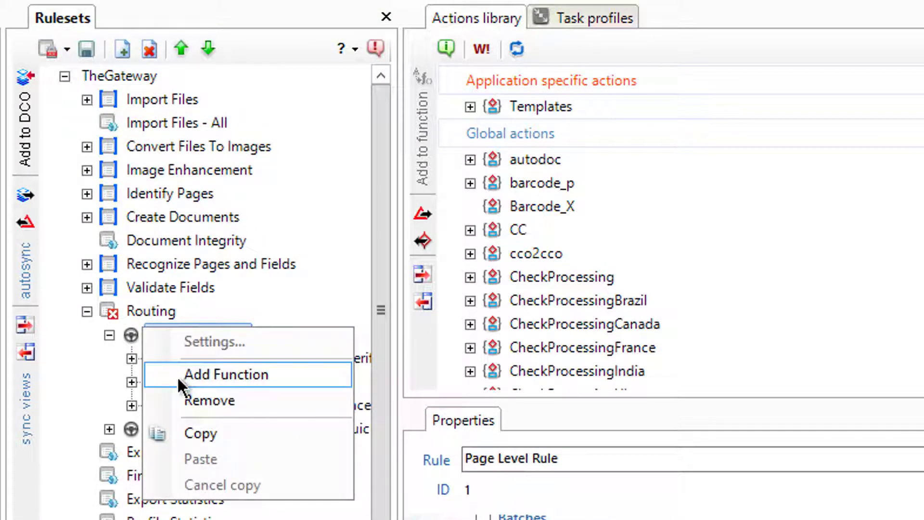
{"action": "left_click", "coordinate": [177, 377]}
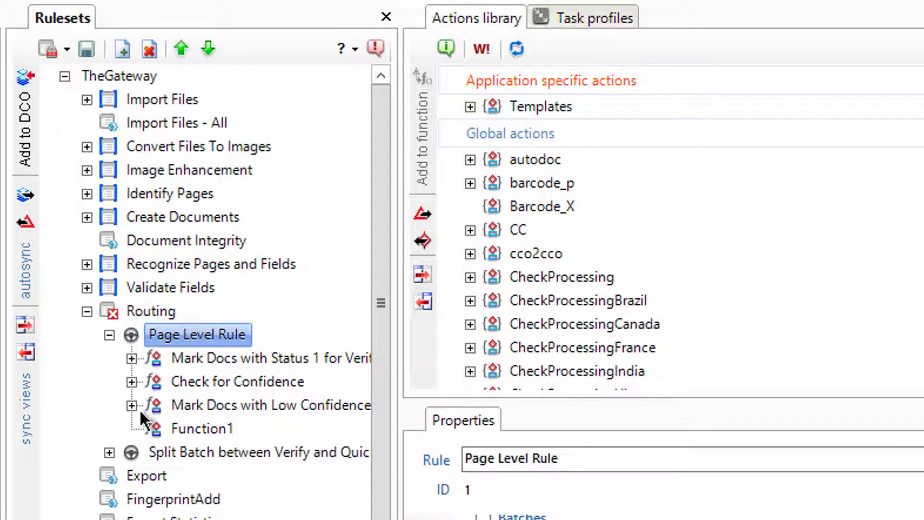
{"action": "left_click", "coordinate": [163, 435]}
{"action": "left_click", "coordinate": [192, 51]}
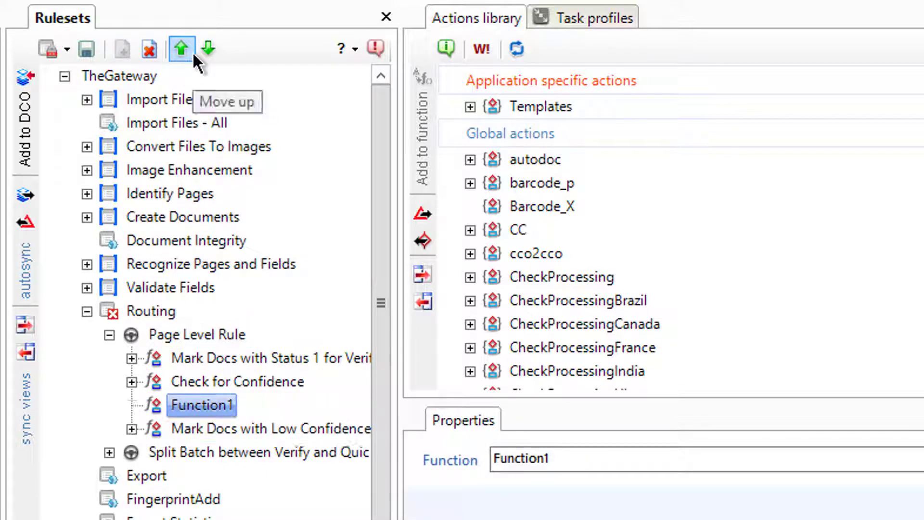
{"action": "left_click", "coordinate": [192, 51]}
{"action": "left_click", "coordinate": [192, 51]}
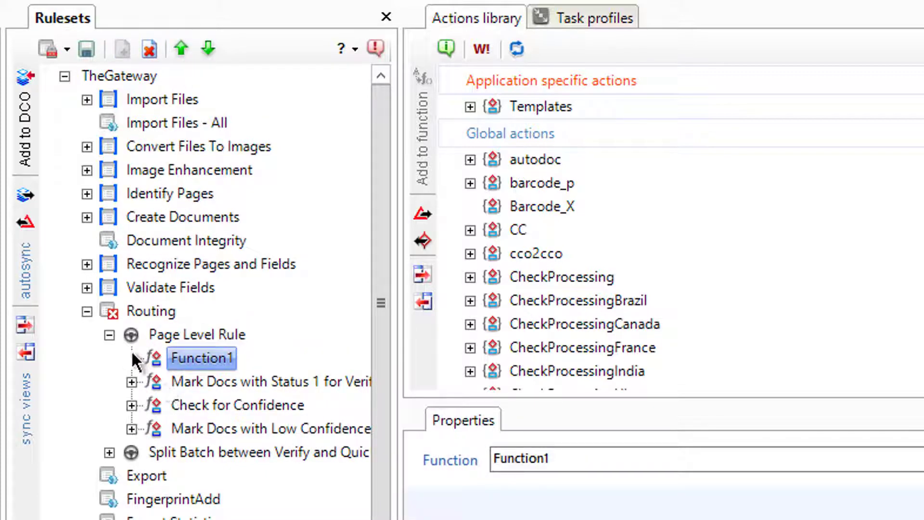
{"action": "right_click", "coordinate": [160, 354]}
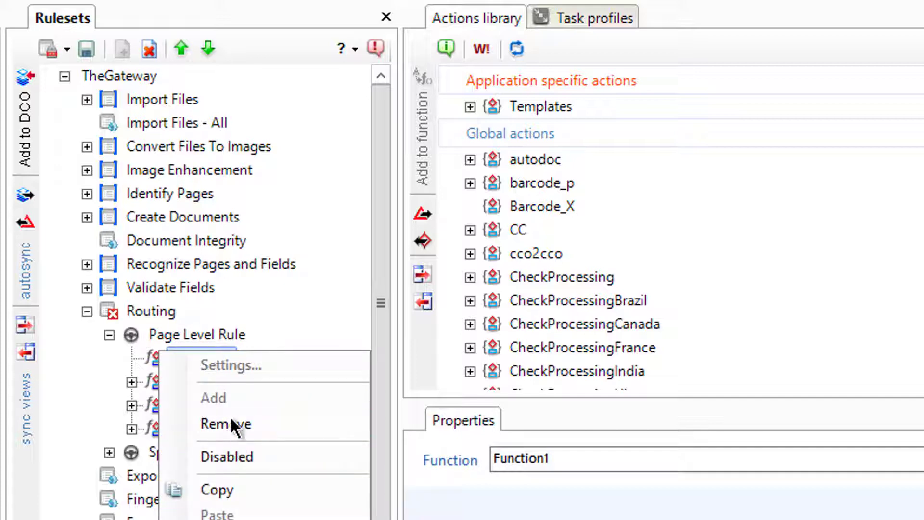
{"action": "left_click", "coordinate": [158, 364]}
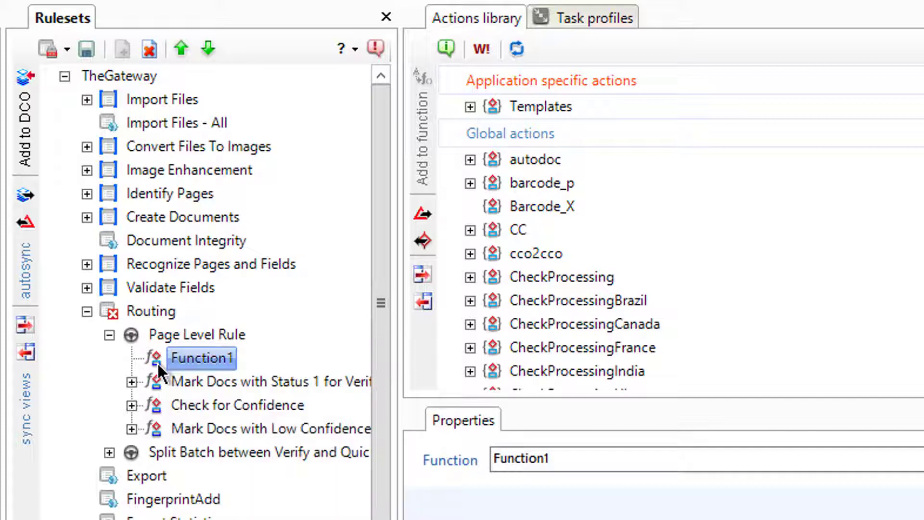
Rename the new function to fCheckForRouteToApp
{"action": "left_click", "coordinate": [188, 357]}
{"action": "type", "text": "f"}
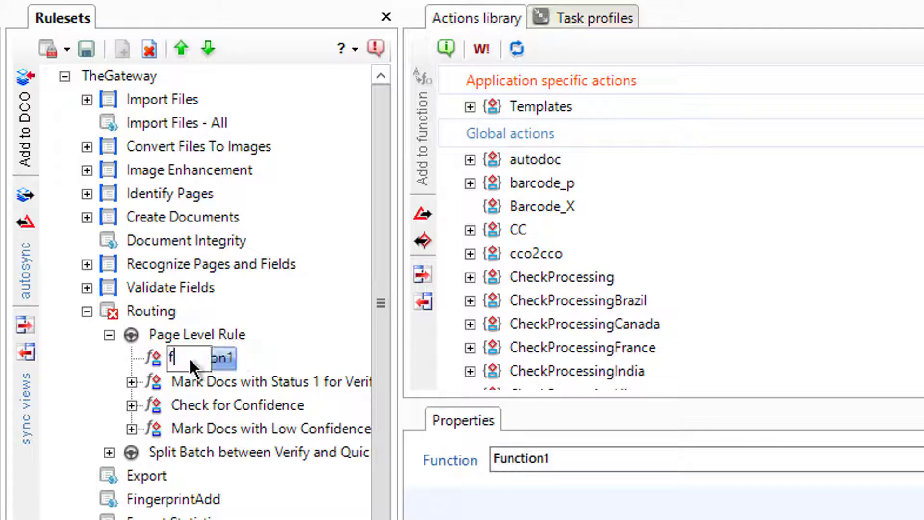
{"action": "type", "text": "CheckFor"}
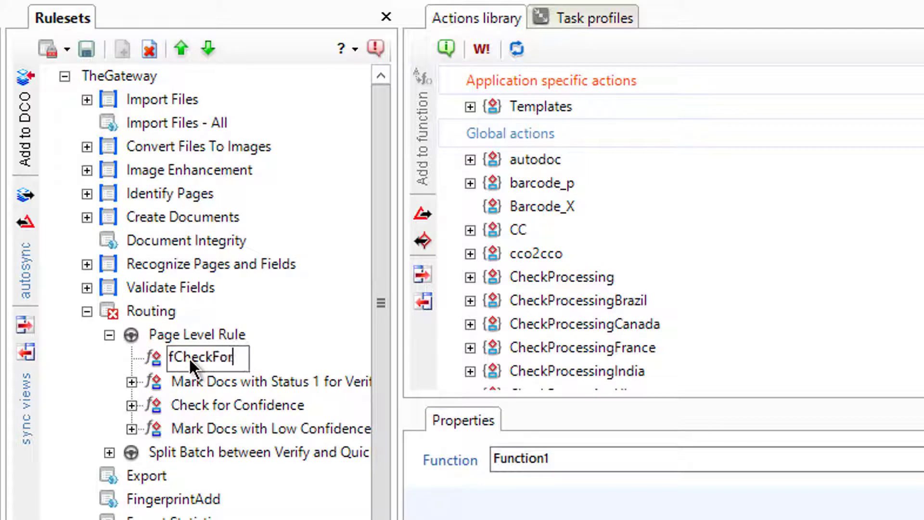
{"action": "type", "text": "Route"}
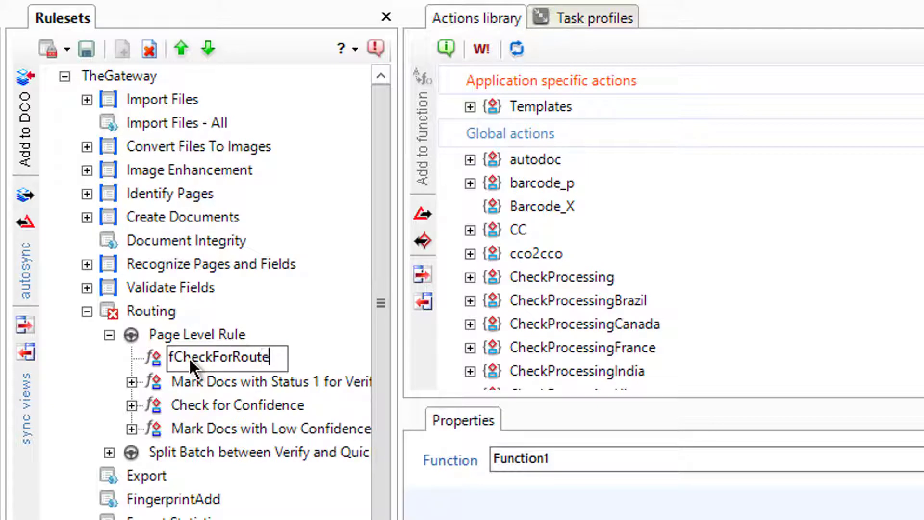
{"action": "type", "text": "Toa"}
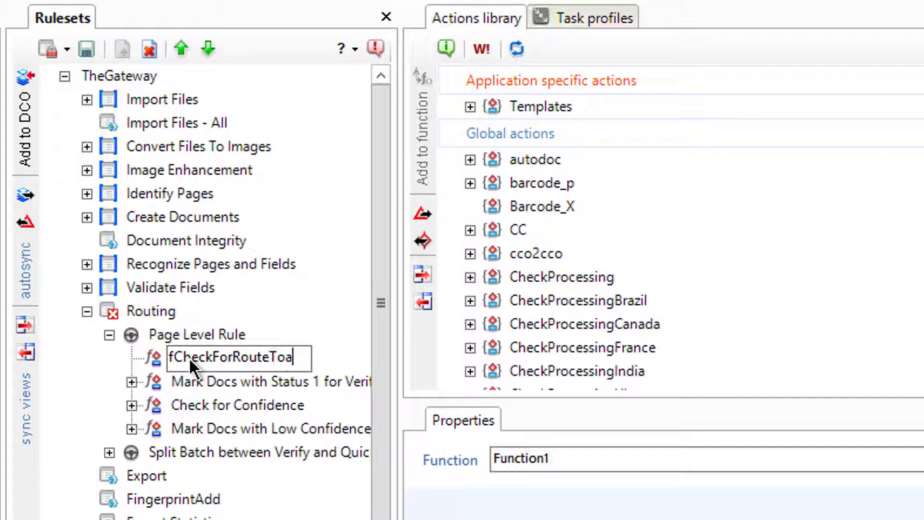
{"action": "key", "text": "BackSpace"}
{"action": "type", "text": "App"}
{"action": "key", "text": "Return"}
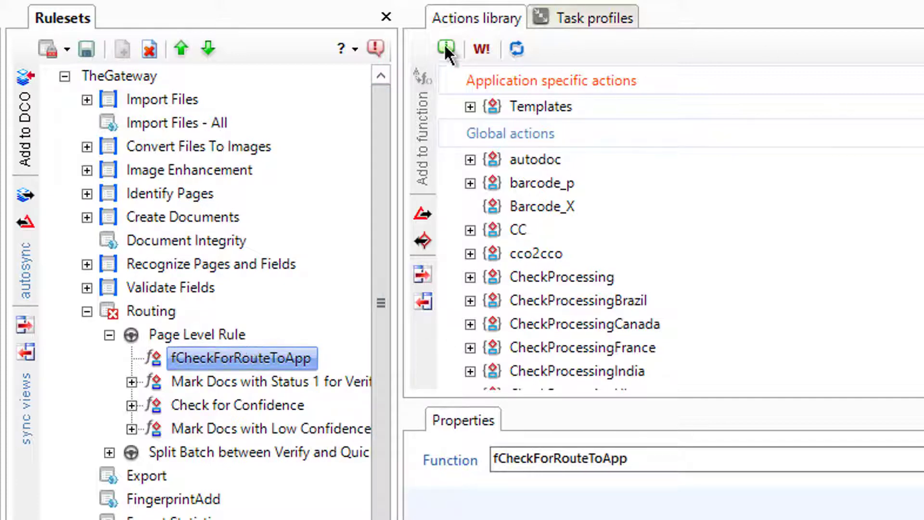
Expand the Validations actions and review the EmptyFieldValue reference information
{"action": "scroll", "coordinate": [482, 241], "scroll_direction": "down", "scroll_amount": 10}
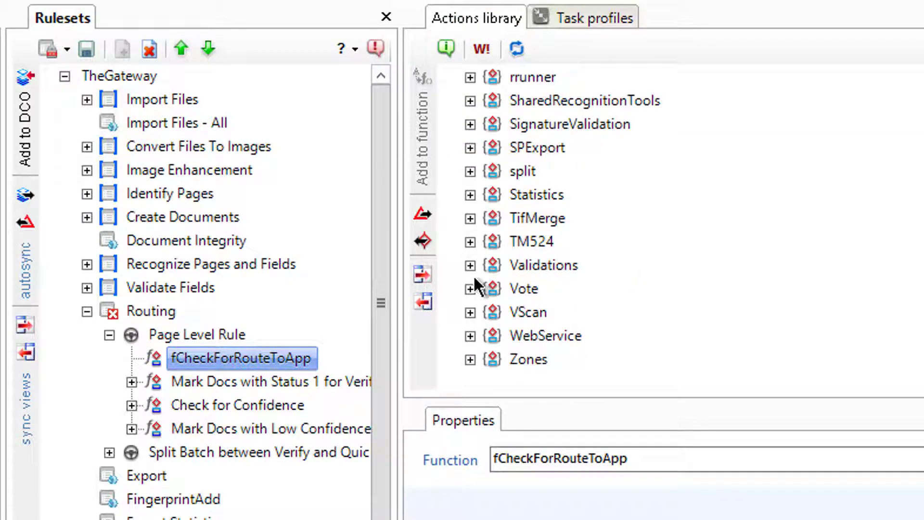
{"action": "left_click", "coordinate": [470, 265]}
{"action": "scroll", "coordinate": [577, 231], "scroll_direction": "down", "scroll_amount": 8}
{"action": "scroll", "coordinate": [578, 231], "scroll_direction": "up", "scroll_amount": 3}
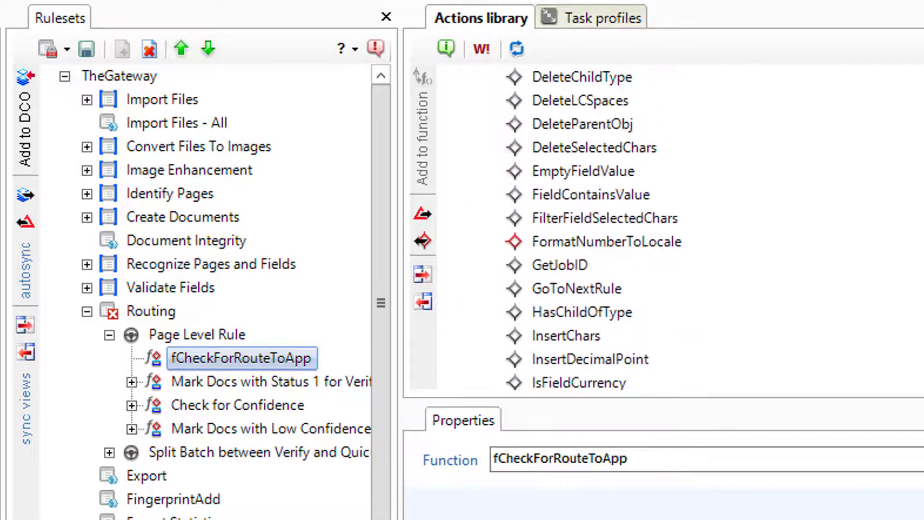
{"action": "left_click", "coordinate": [584, 170]}
{"action": "right_click", "coordinate": [566, 170]}
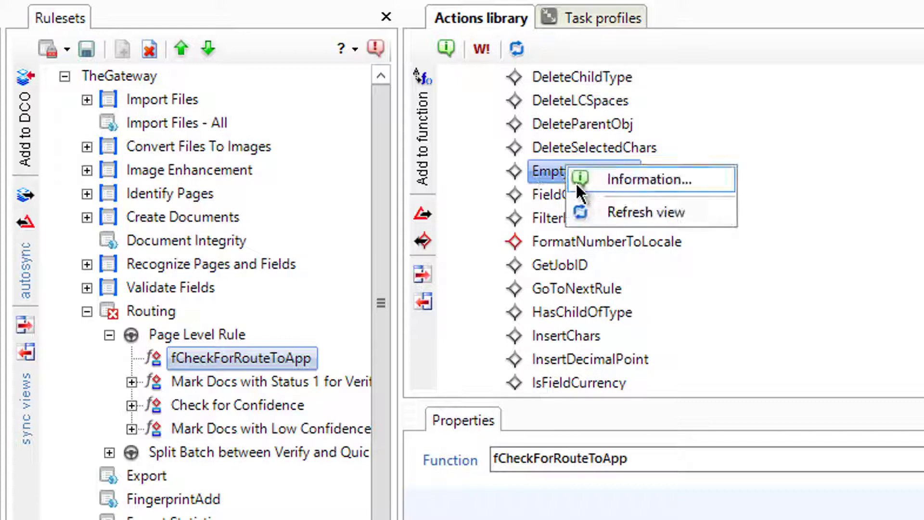
{"action": "left_click", "coordinate": [608, 184]}
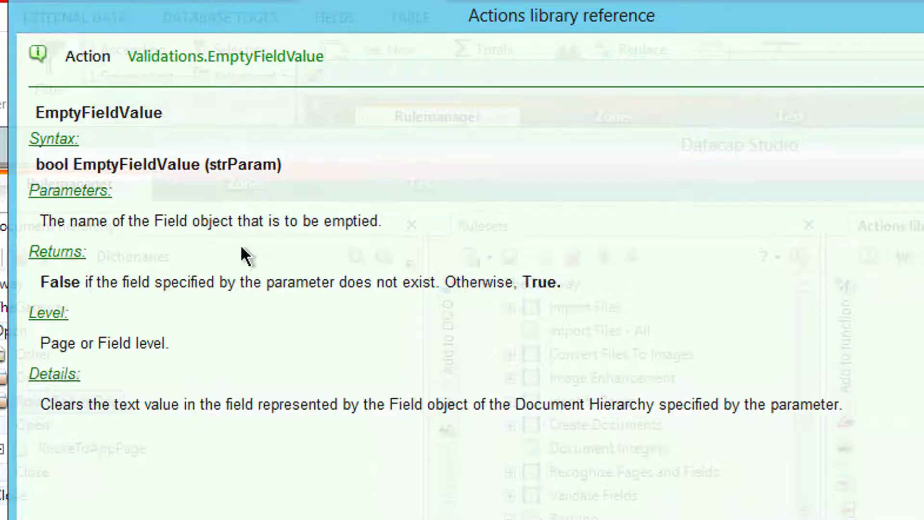
{"action": "left_click", "coordinate": [859, 19]}
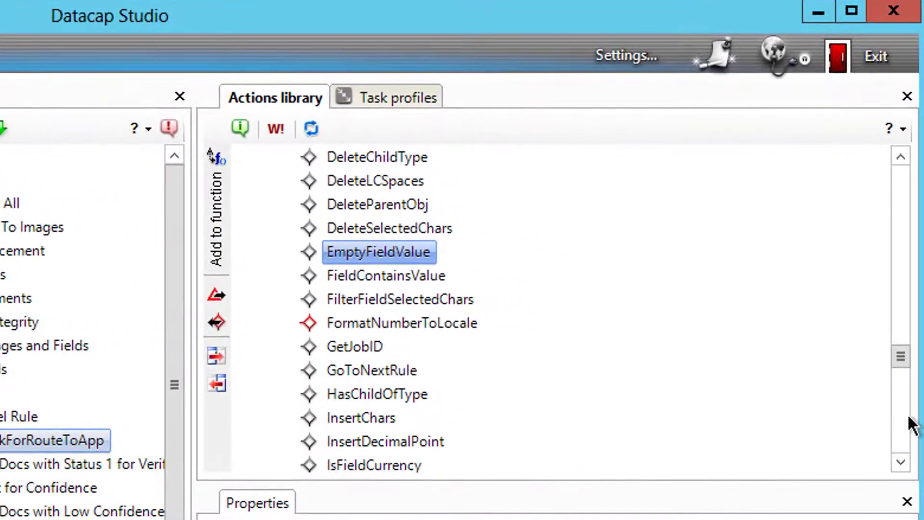
Open the reference information for the IsFieldEmpty action
{"action": "scroll", "coordinate": [912, 385], "scroll_direction": "down", "scroll_amount": 3}
{"action": "scroll", "coordinate": [501, 313], "scroll_direction": "down", "scroll_amount": 1}
{"action": "left_click", "coordinate": [376, 415]}
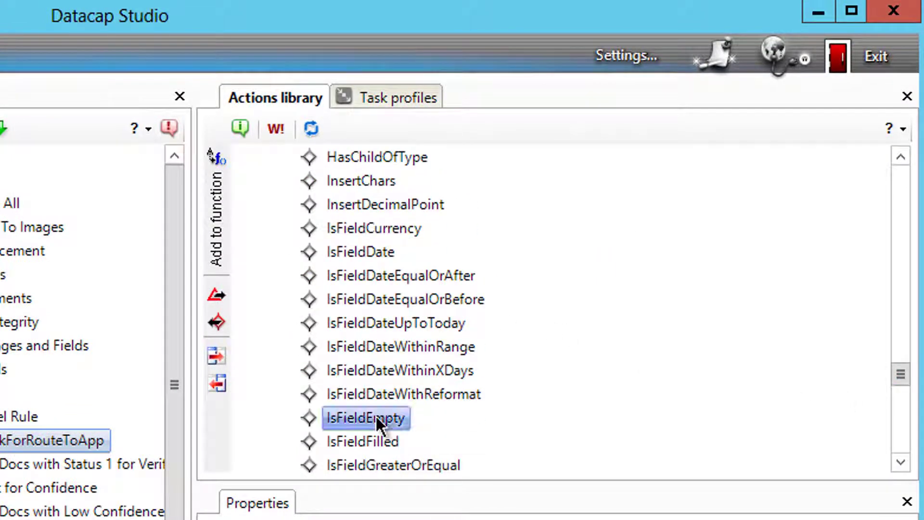
{"action": "right_click", "coordinate": [376, 415]}
{"action": "left_click", "coordinate": [452, 429]}
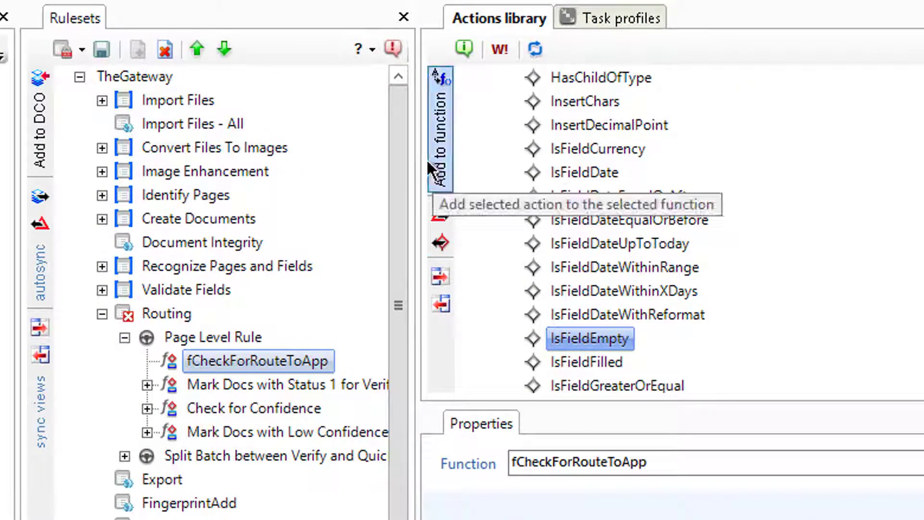
Add IsFieldEmpty to fCheckForRouteToApp and set its strParam to AppName
{"action": "left_click", "coordinate": [439, 171]}
{"action": "left_click", "coordinate": [191, 336]}
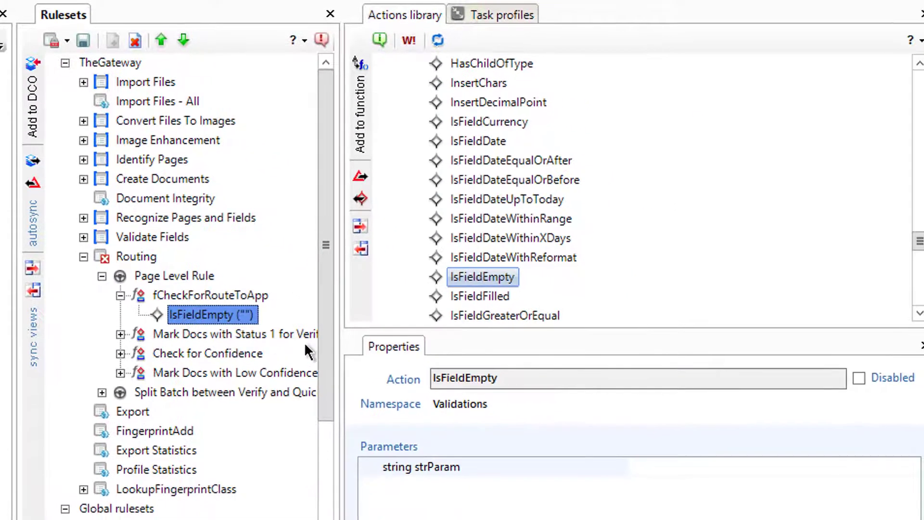
{"action": "left_click", "coordinate": [542, 469]}
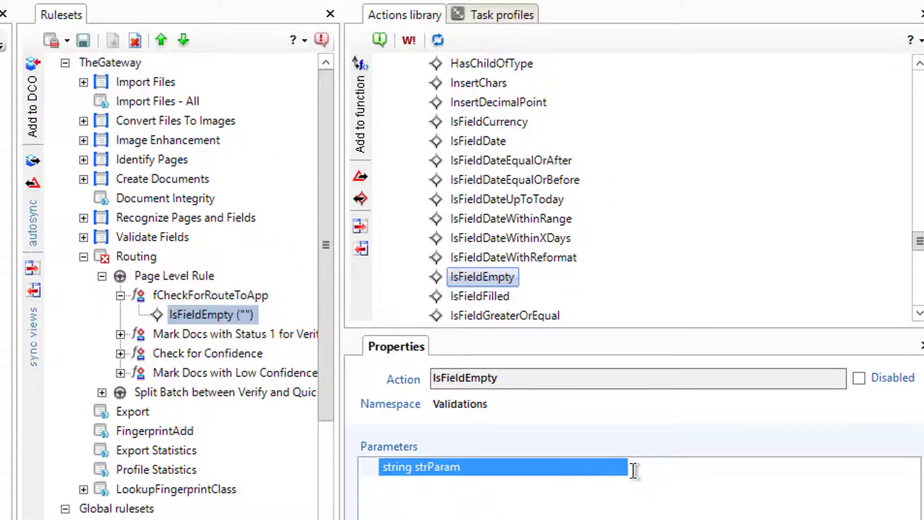
{"action": "left_click", "coordinate": [510, 466]}
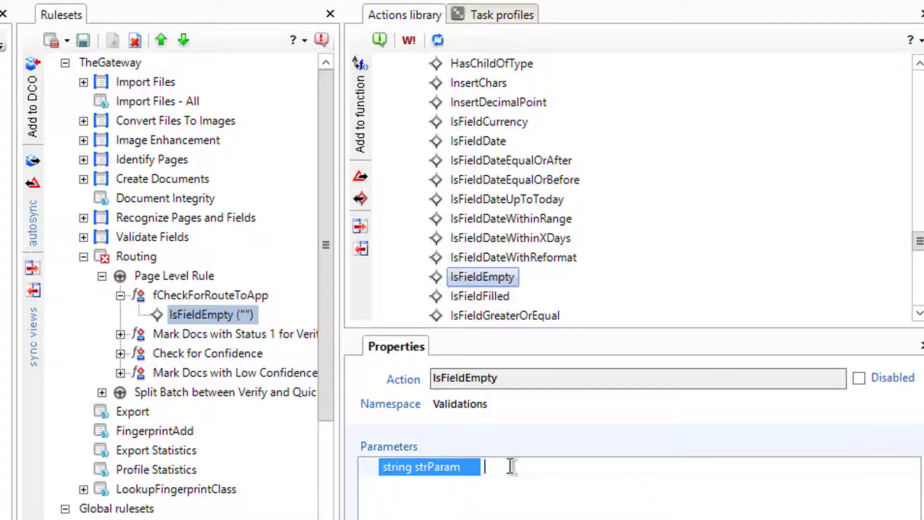
{"action": "type", "text": "A"}
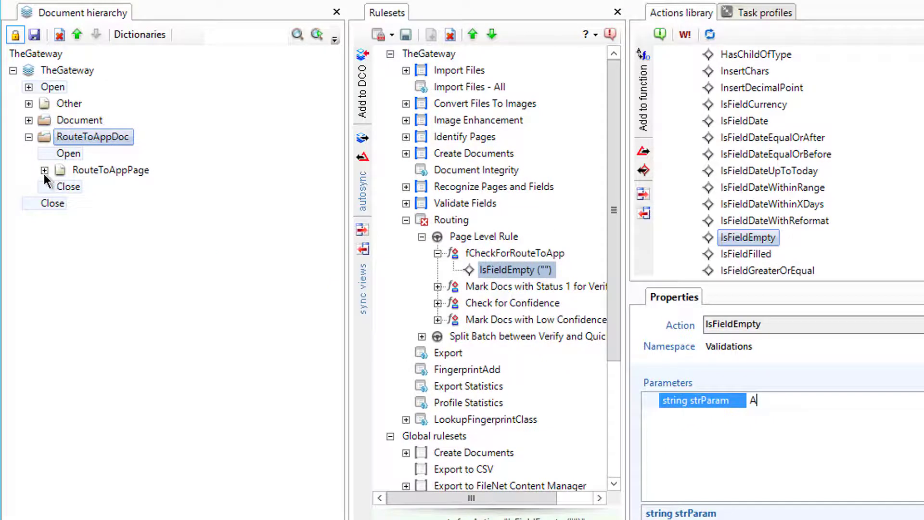
{"action": "left_click", "coordinate": [44, 169]}
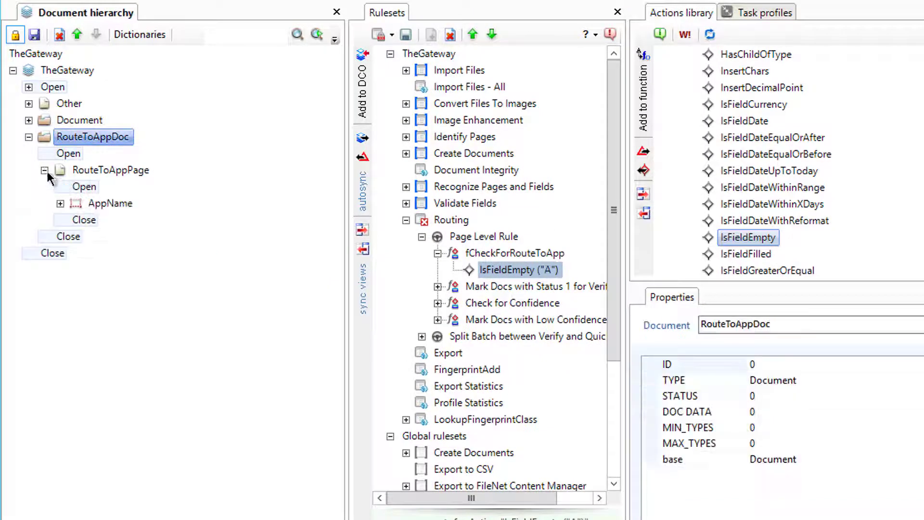
{"action": "left_click", "coordinate": [495, 253]}
{"action": "left_click", "coordinate": [502, 268]}
{"action": "left_click", "coordinate": [829, 403]}
{"action": "type", "text": "ppName"}
{"action": "key", "text": "Return"}
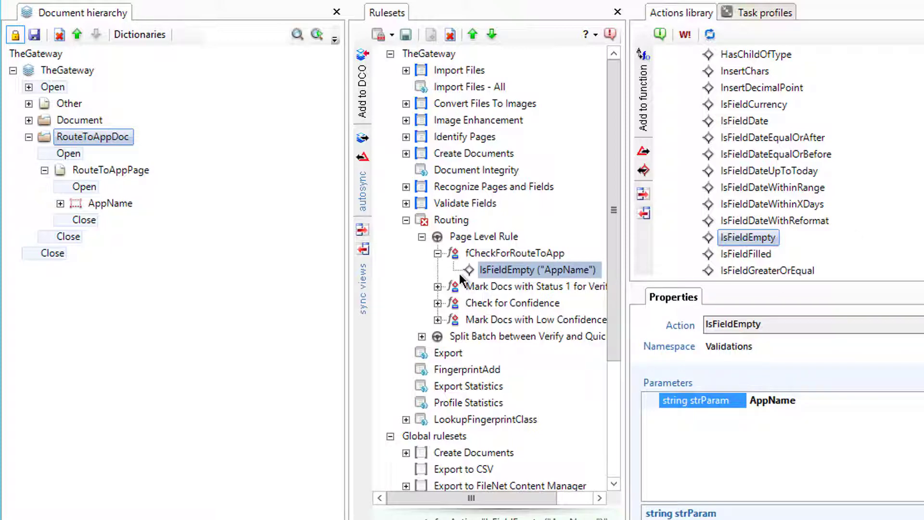
Copy the rrSet action from Mark Docs with Status 1 into fCheckForRouteToApp
{"action": "scroll", "coordinate": [617, 105], "scroll_direction": "down", "scroll_amount": 1}
{"action": "scroll", "coordinate": [749, 224], "scroll_direction": "down", "scroll_amount": 1}
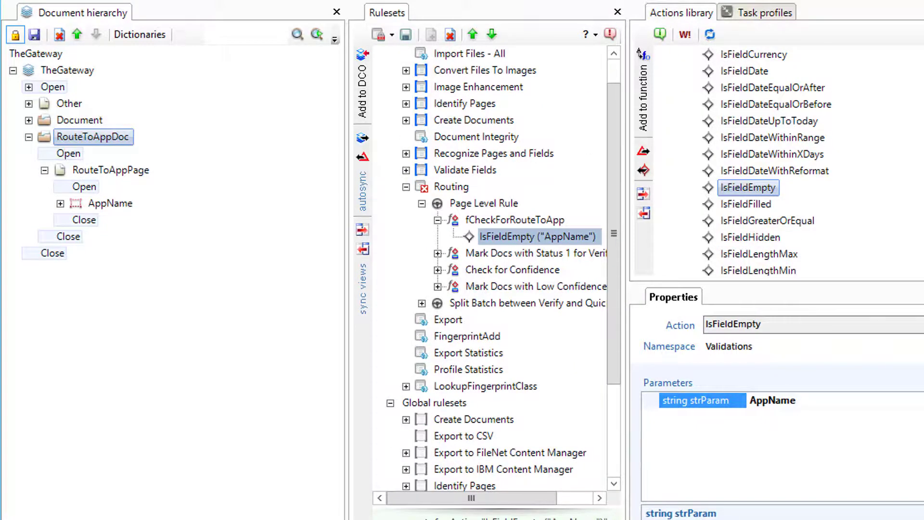
{"action": "left_click", "coordinate": [438, 253]}
{"action": "right_click", "coordinate": [493, 286]}
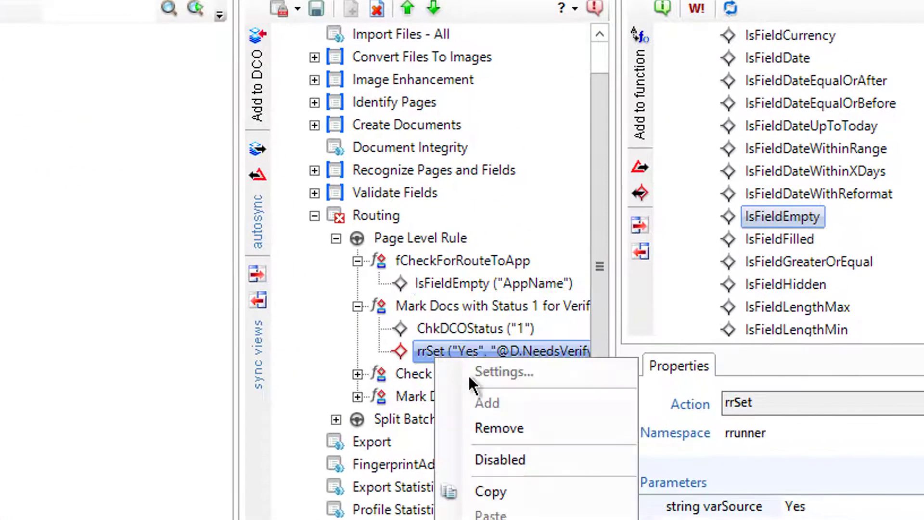
{"action": "left_click", "coordinate": [510, 486]}
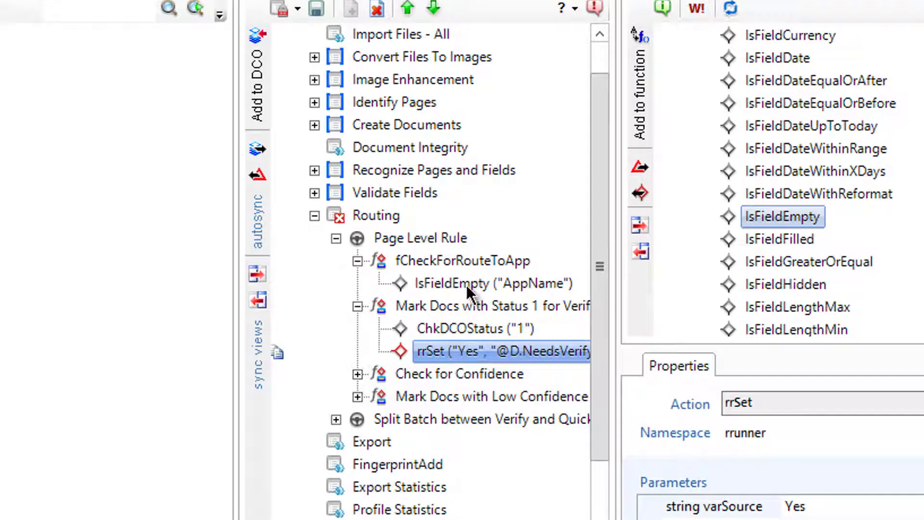
{"action": "left_click", "coordinate": [465, 260]}
{"action": "right_click", "coordinate": [464, 260]}
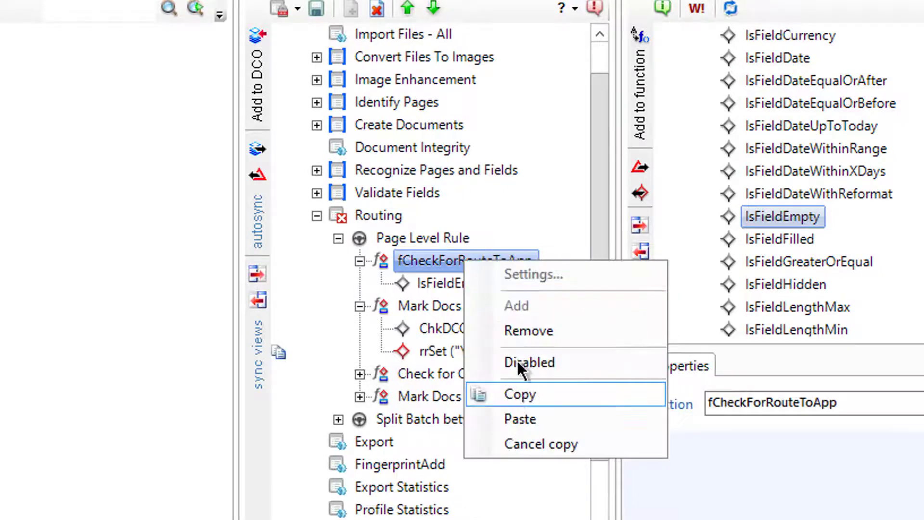
{"action": "left_click", "coordinate": [533, 416]}
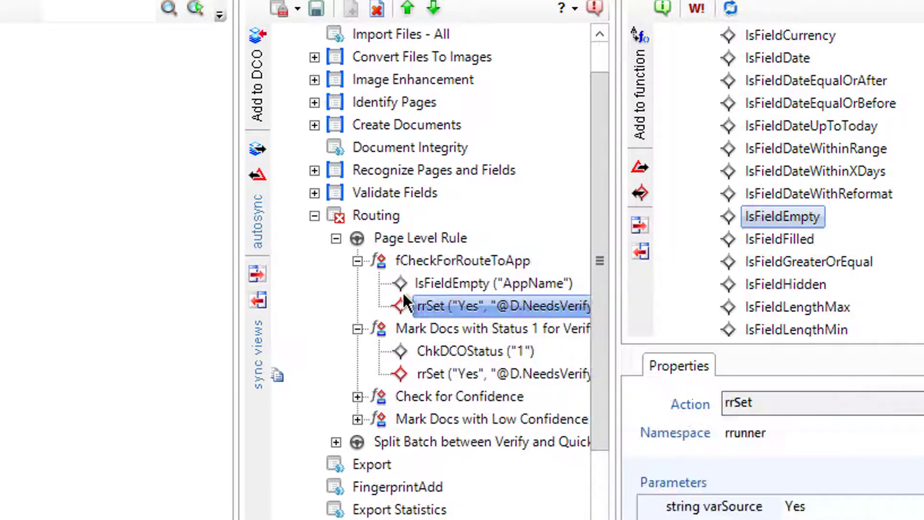
Add a function named fCheckForRouteToAppSet directly below fCheckForRouteToApp in Page Level Rule
{"action": "right_click", "coordinate": [403, 243]}
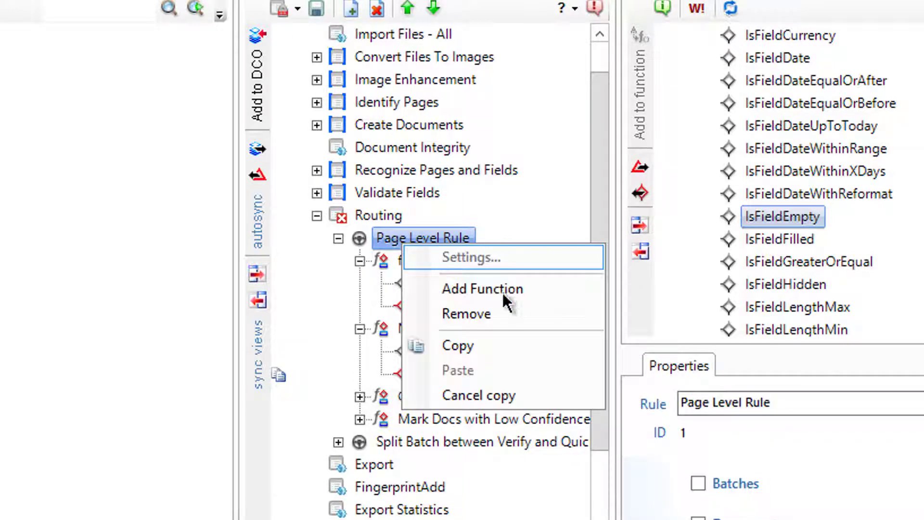
{"action": "left_click", "coordinate": [465, 290]}
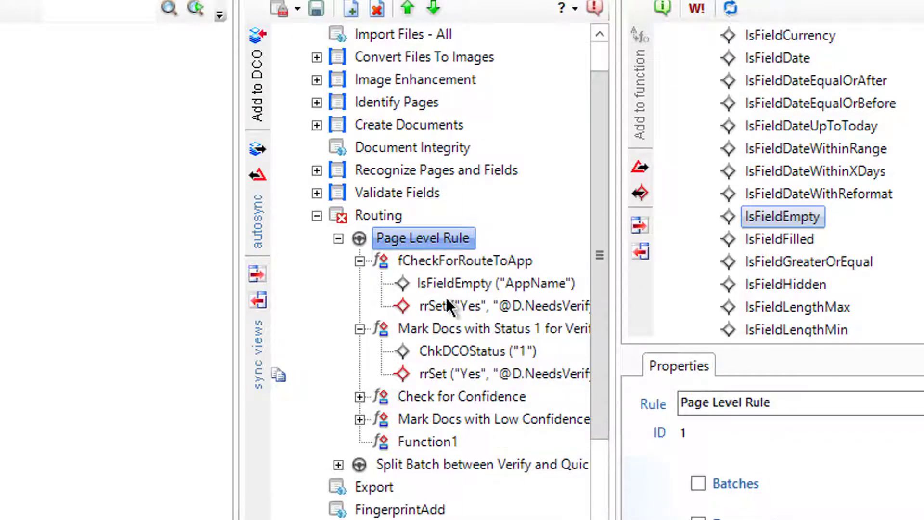
{"action": "left_click", "coordinate": [438, 423]}
{"action": "left_click", "coordinate": [398, 443]}
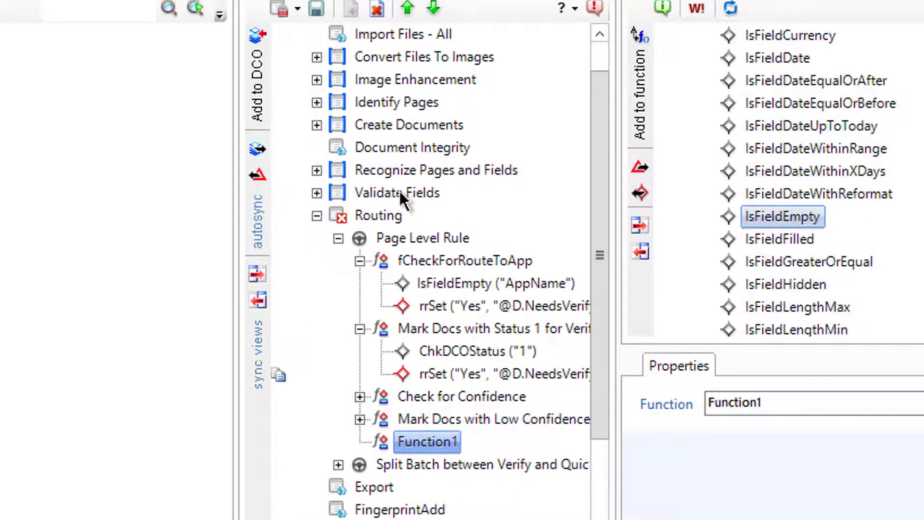
{"action": "left_click", "coordinate": [406, 14]}
{"action": "left_click", "coordinate": [407, 15]}
{"action": "left_click", "coordinate": [406, 14]}
{"action": "left_click", "coordinate": [406, 14]}
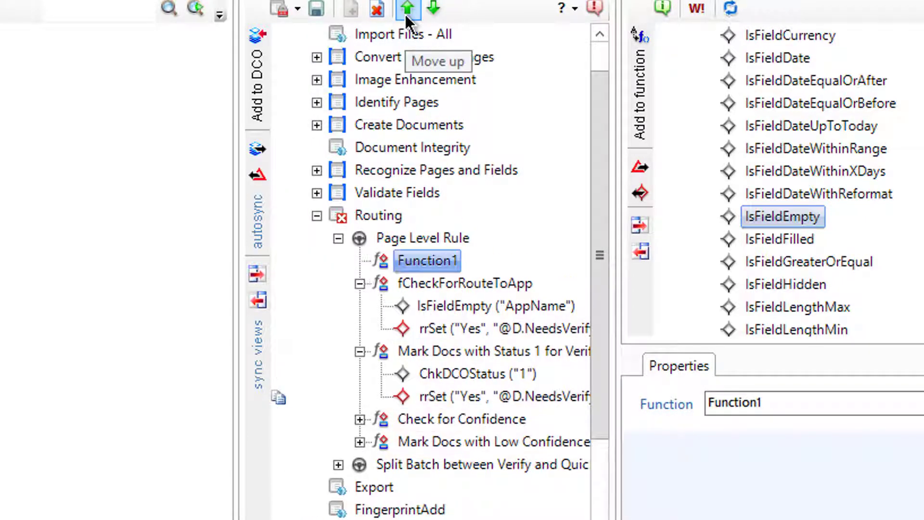
{"action": "left_click", "coordinate": [434, 14]}
{"action": "left_click", "coordinate": [451, 330]}
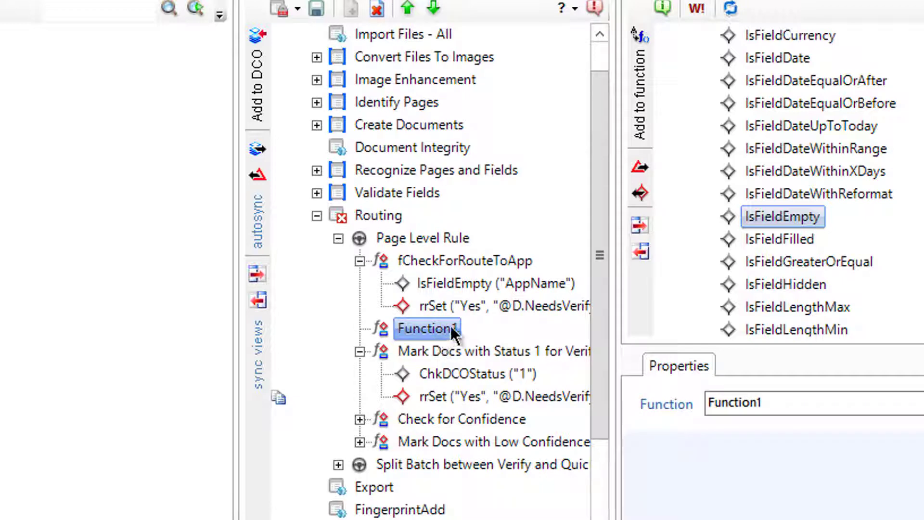
{"action": "type", "text": "fCheck"}
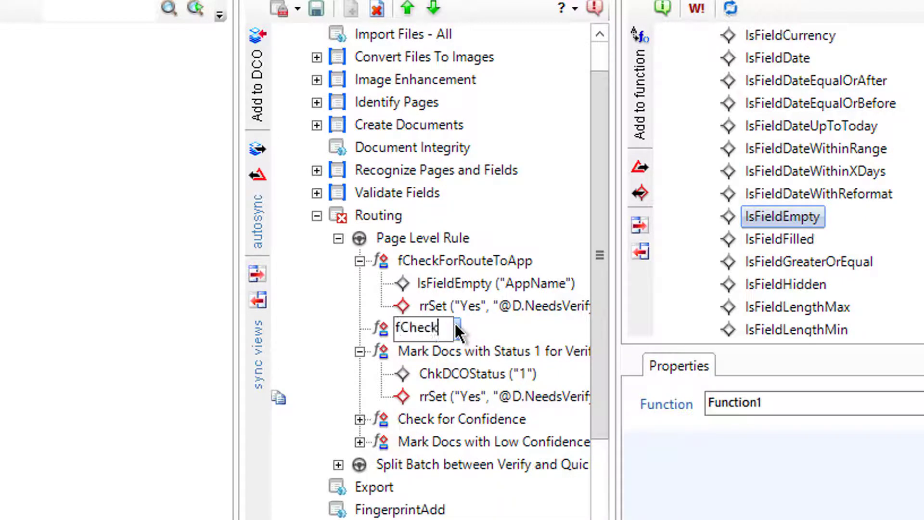
{"action": "type", "text": "ForRouteT"}
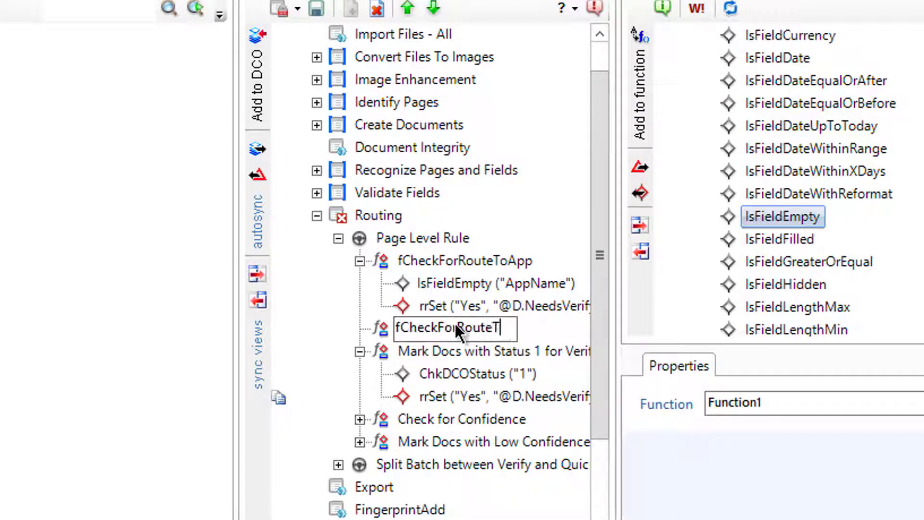
{"action": "type", "text": "oAppSet"}
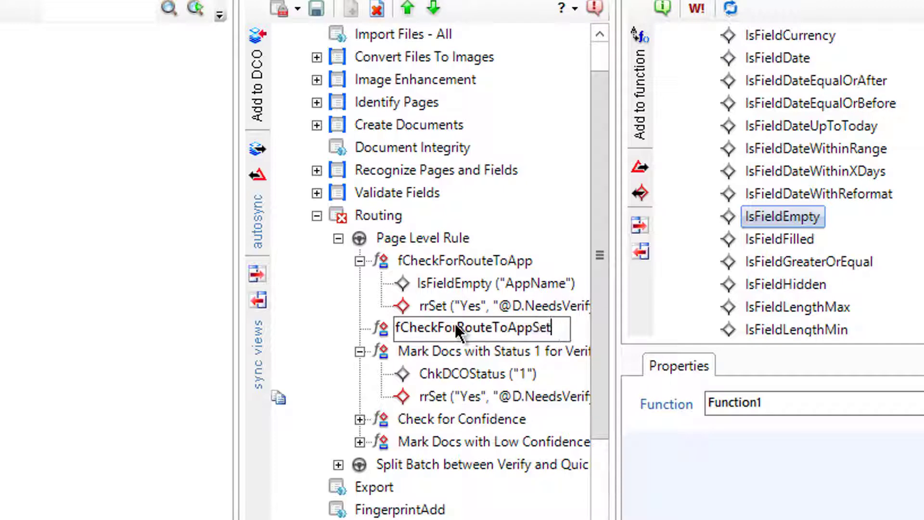
{"action": "key", "text": "Return"}
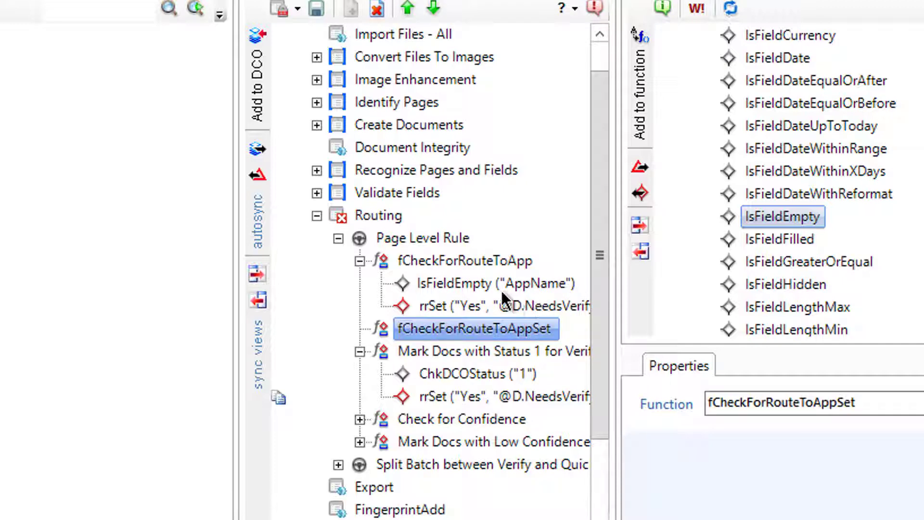
Add IsFieldFilled to fCheckForRouteToAppSet with strParam set to AppName
{"action": "left_click", "coordinate": [796, 240]}
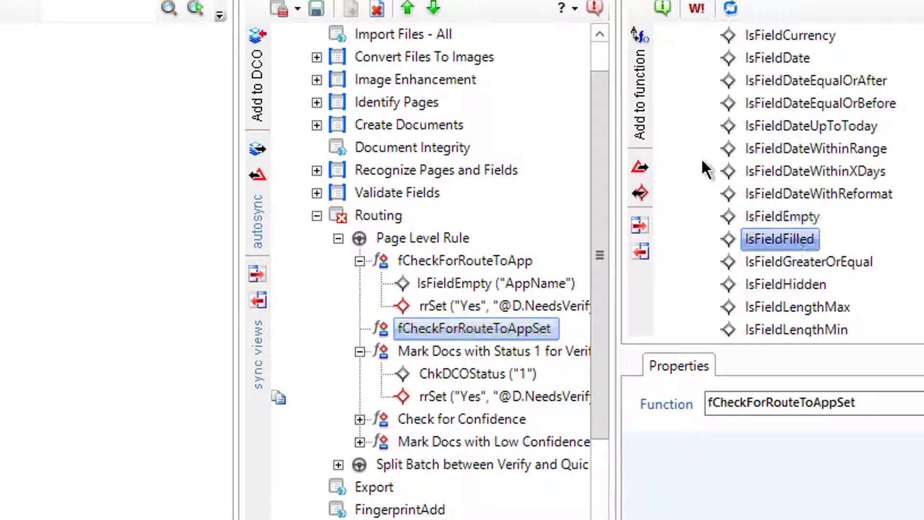
{"action": "left_click", "coordinate": [646, 101]}
{"action": "left_click", "coordinate": [466, 349]}
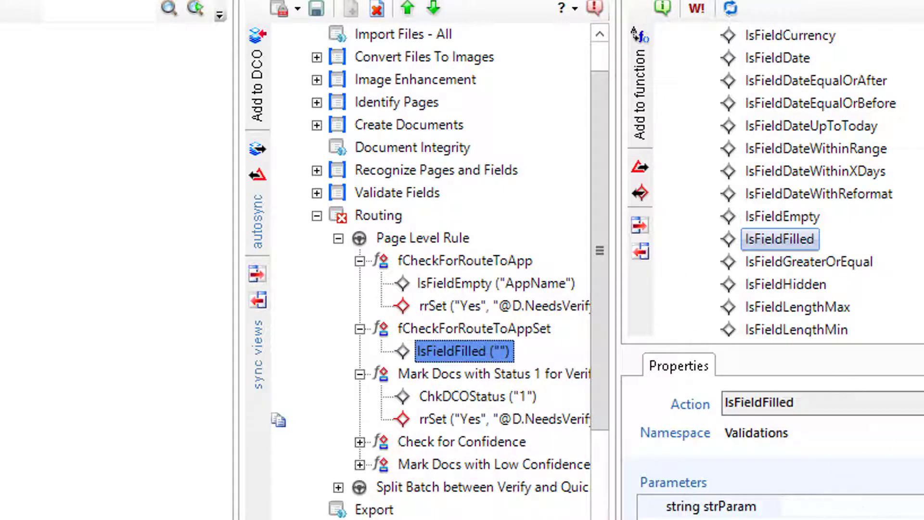
{"action": "left_click", "coordinate": [786, 505]}
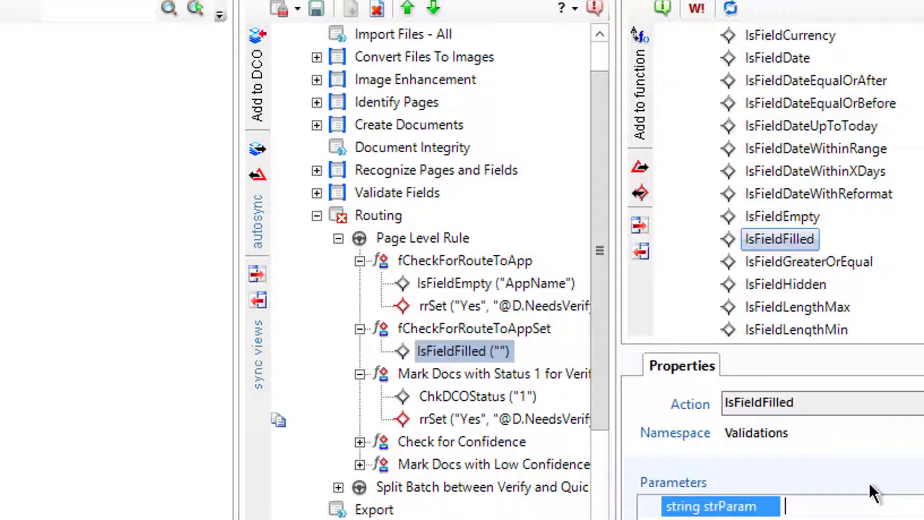
{"action": "type", "text": "AppName"}
{"action": "key", "text": "Return"}
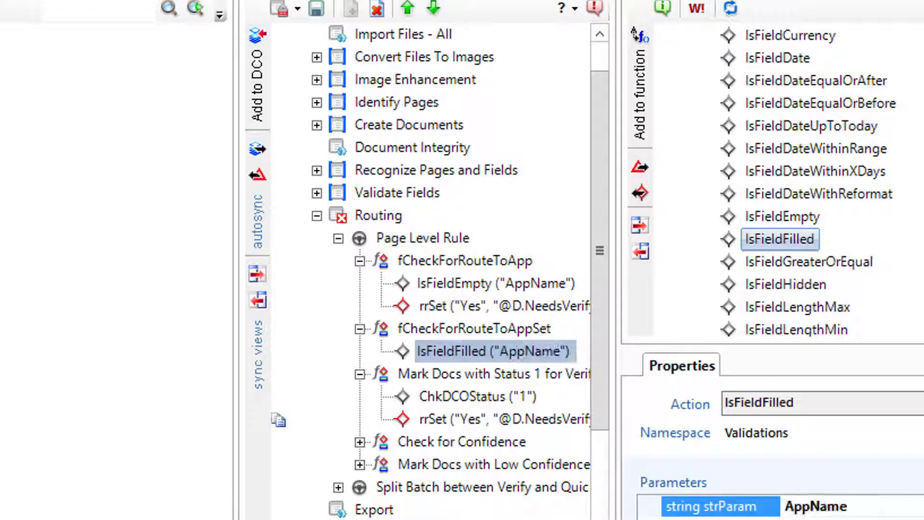
Save and publish the Routing ruleset, then go to the Test workspace
{"action": "left_click", "coordinate": [297, 9]}
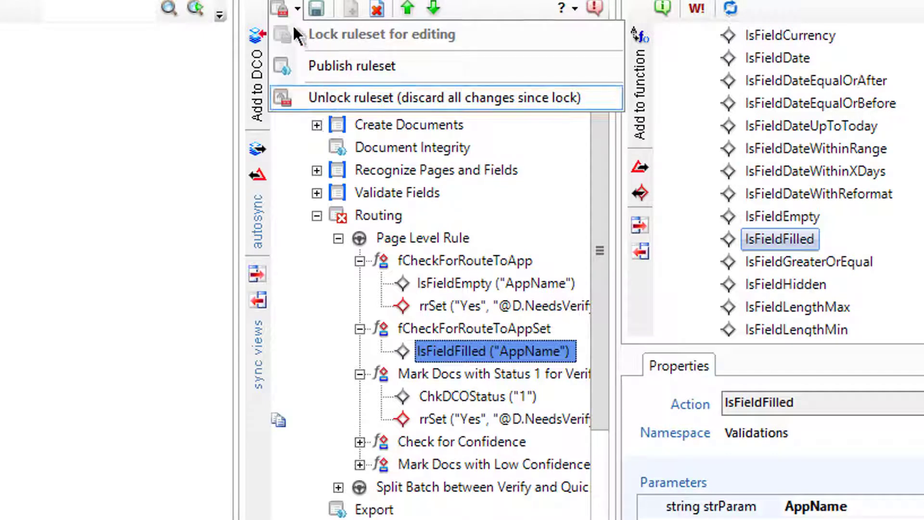
{"action": "left_click", "coordinate": [319, 17]}
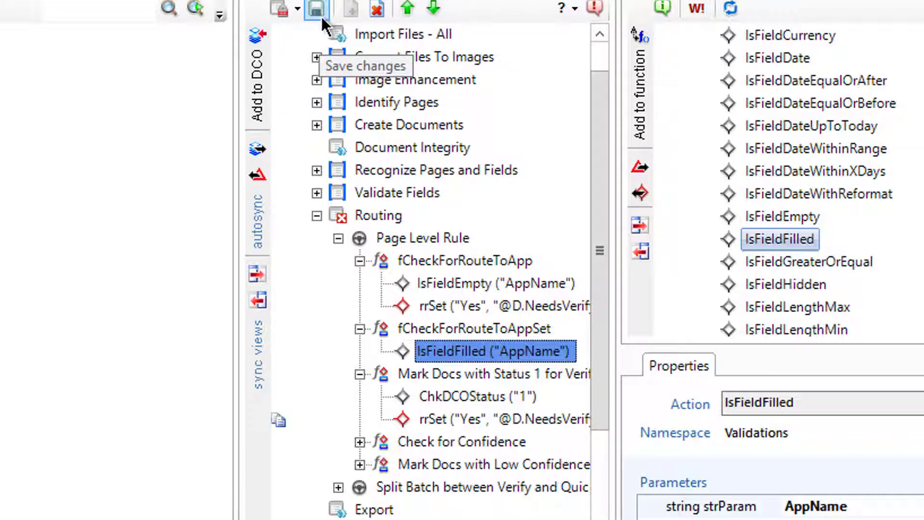
{"action": "right_click", "coordinate": [377, 215]}
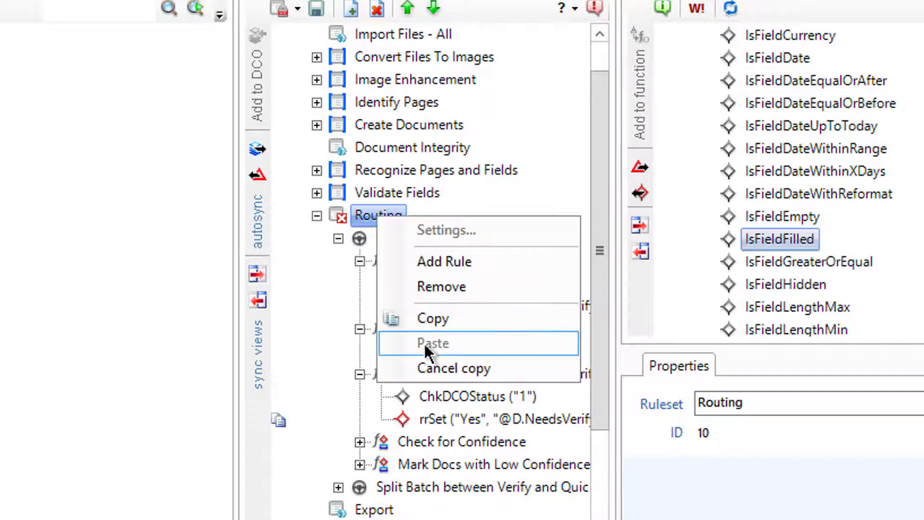
{"action": "left_click", "coordinate": [316, 9]}
{"action": "left_click", "coordinate": [296, 9]}
{"action": "left_click", "coordinate": [313, 67]}
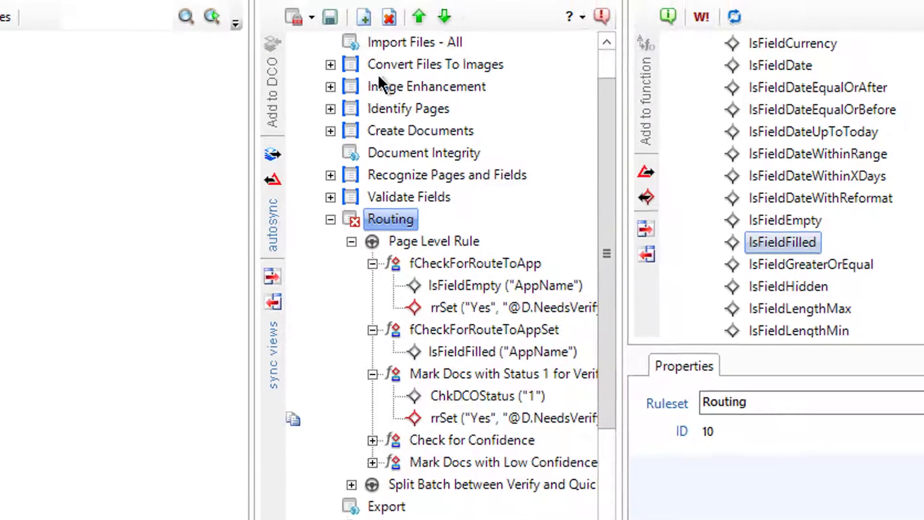
{"action": "left_click", "coordinate": [362, 20]}
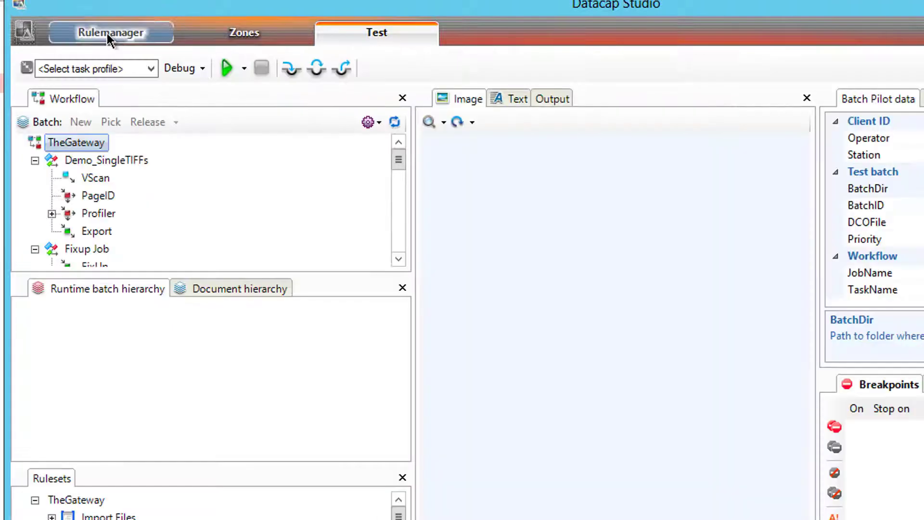
Unlock the document hierarchy and pick held Profiler batch 20180204.000000 for a test run
{"action": "left_click", "coordinate": [107, 34]}
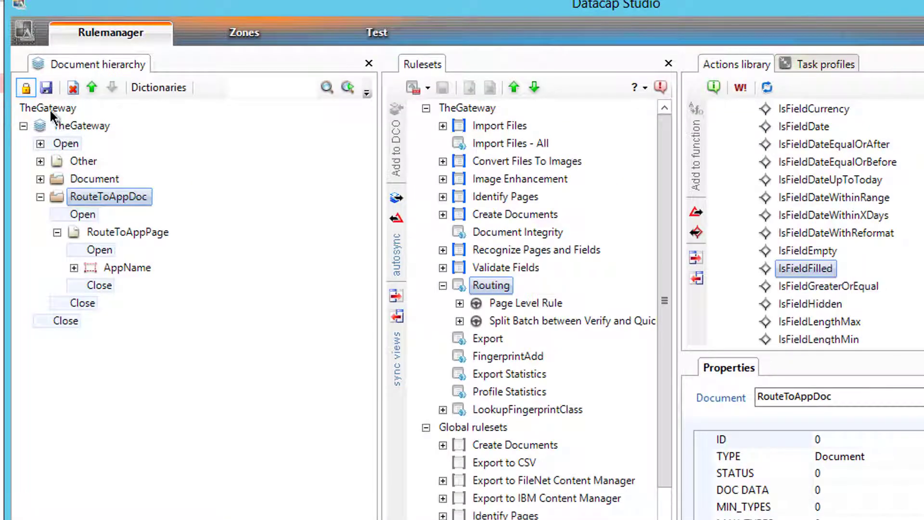
{"action": "left_click", "coordinate": [26, 88]}
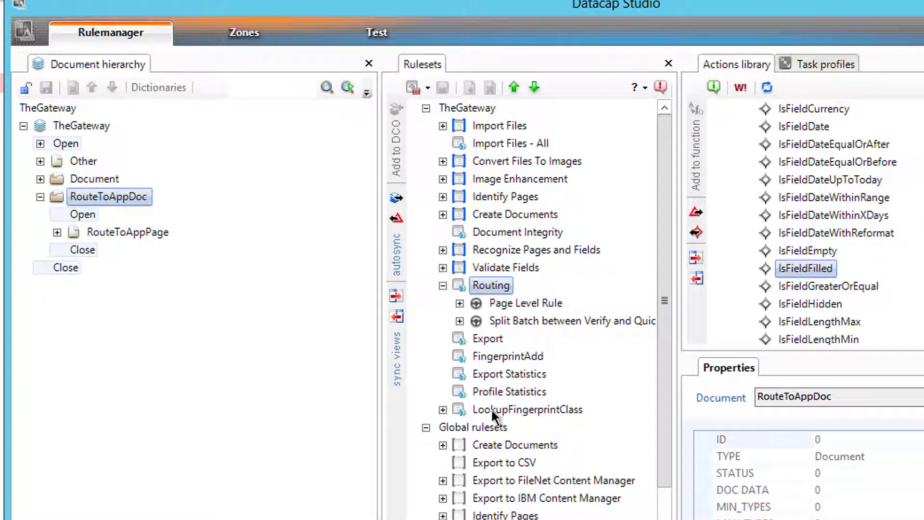
{"action": "left_click", "coordinate": [368, 28]}
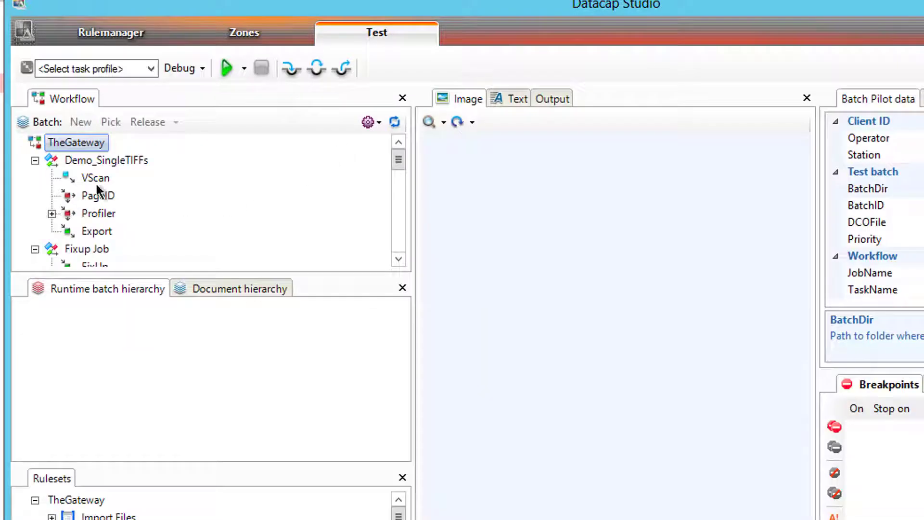
{"action": "left_click", "coordinate": [51, 213]}
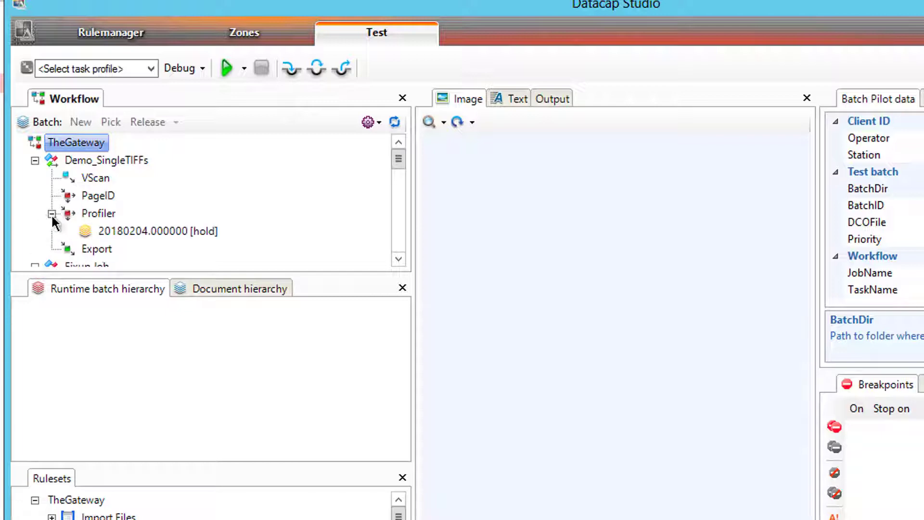
{"action": "left_click", "coordinate": [110, 232]}
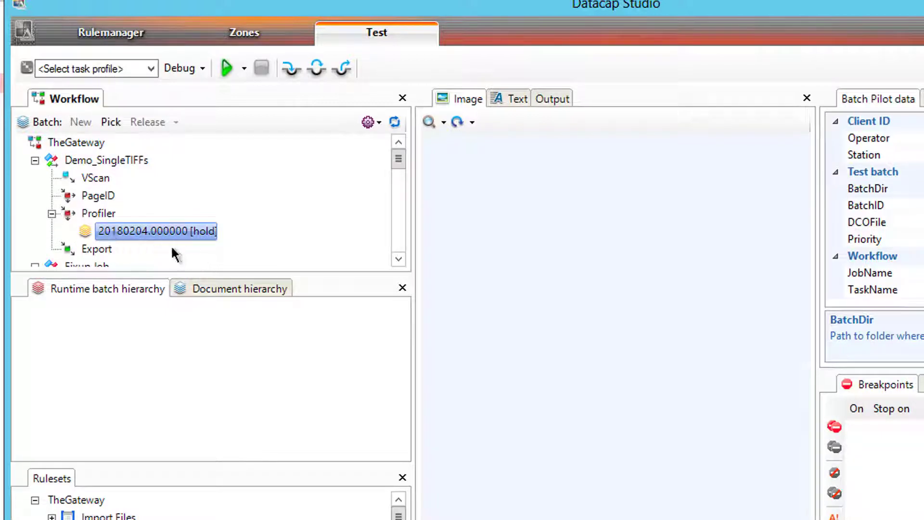
{"action": "right_click", "coordinate": [161, 230]}
{"action": "left_click", "coordinate": [192, 240]}
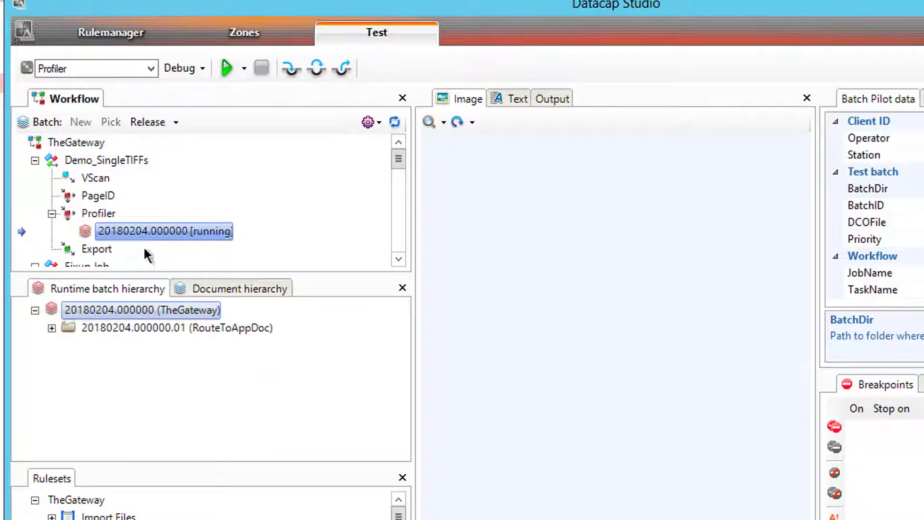
Expand RouteToAppDoc and page TM000001 in the runtime batch hierarchy to reveal AppName
{"action": "left_click", "coordinate": [56, 325]}
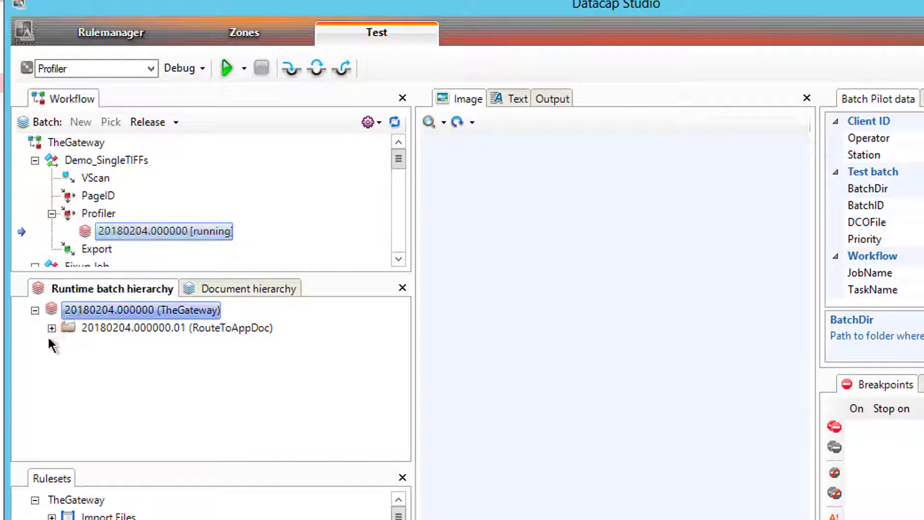
{"action": "left_click", "coordinate": [52, 328]}
{"action": "left_click", "coordinate": [68, 346]}
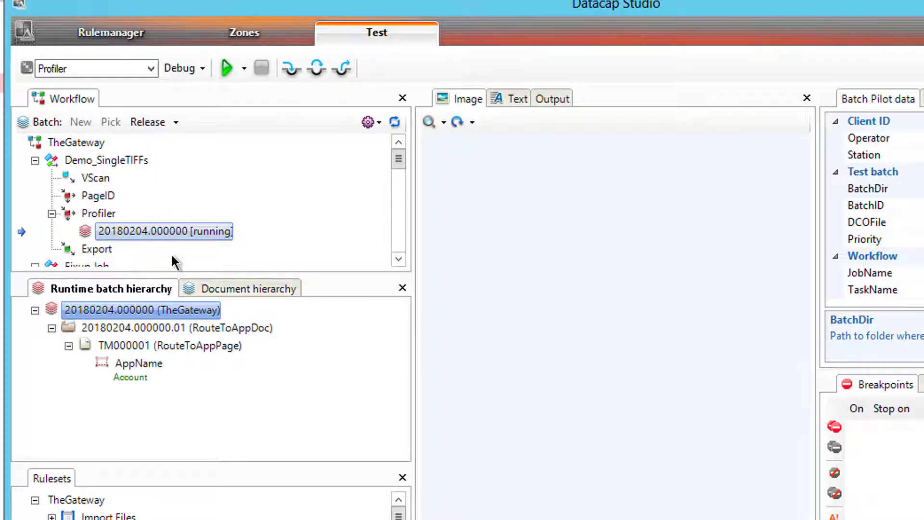
Lock Routing, disable the SplitBatch action, and publish the Routing ruleset
{"action": "left_click", "coordinate": [129, 36]}
{"action": "left_click", "coordinate": [513, 358]}
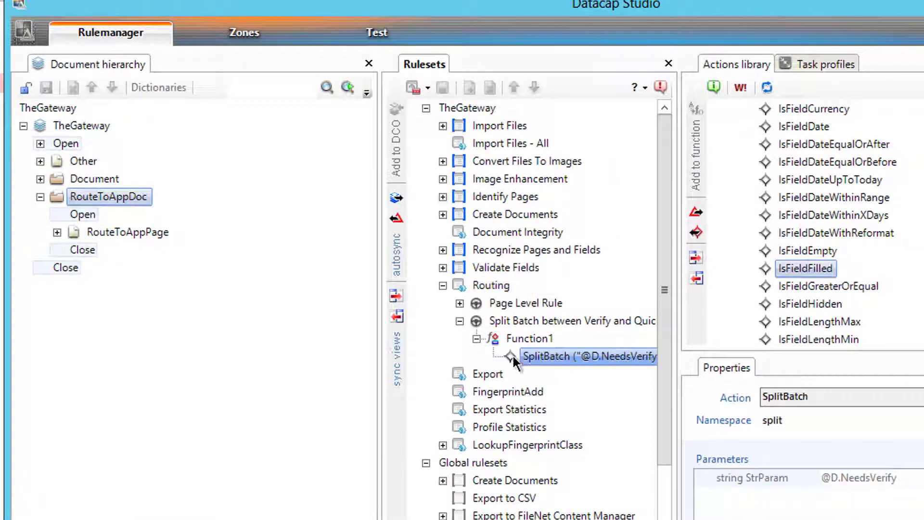
{"action": "left_click", "coordinate": [412, 88]}
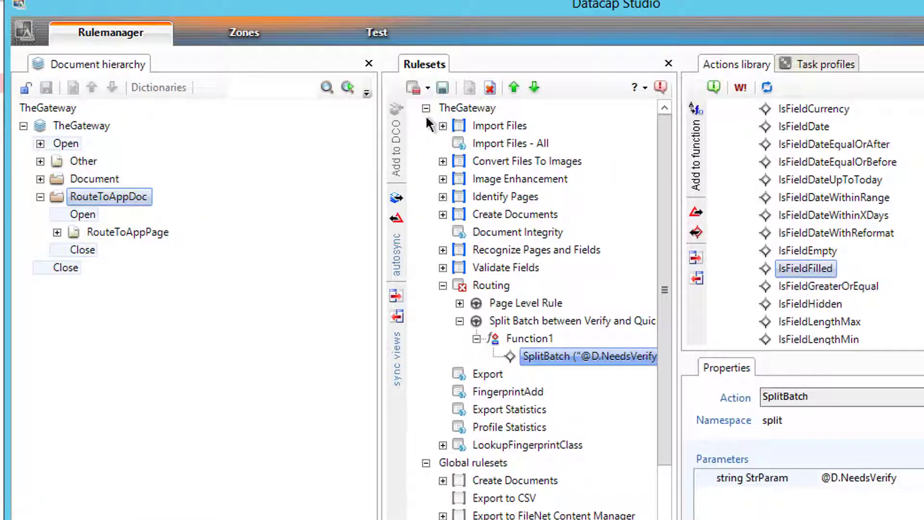
{"action": "right_click", "coordinate": [535, 356]}
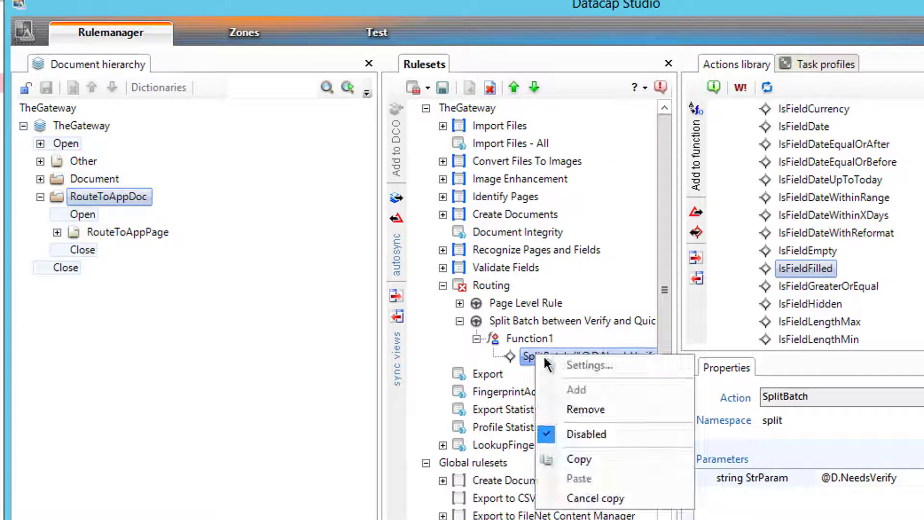
{"action": "left_click", "coordinate": [594, 430]}
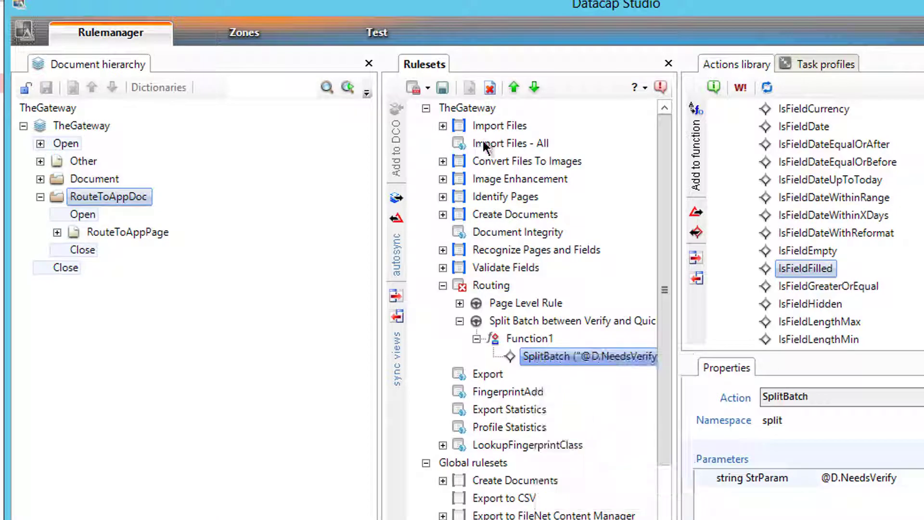
{"action": "left_click", "coordinate": [428, 88]}
{"action": "left_click", "coordinate": [428, 88]}
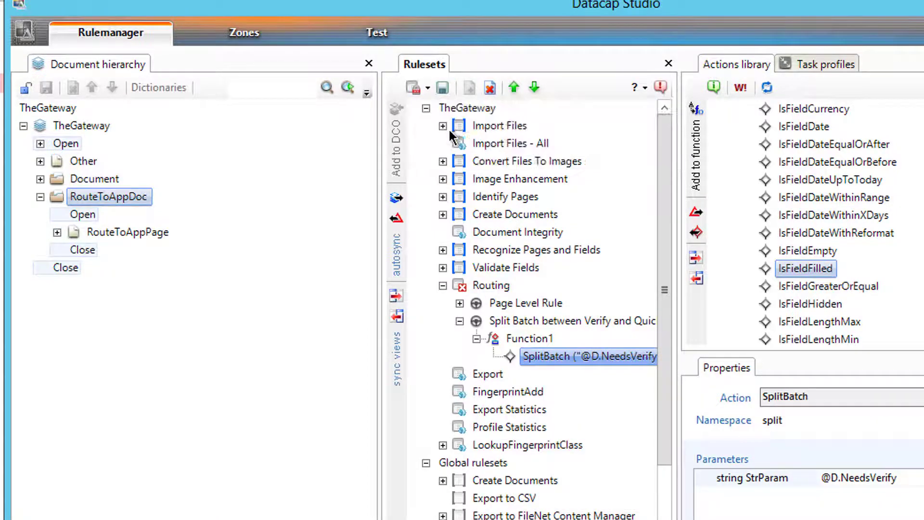
{"action": "left_click", "coordinate": [428, 88]}
{"action": "left_click", "coordinate": [438, 132]}
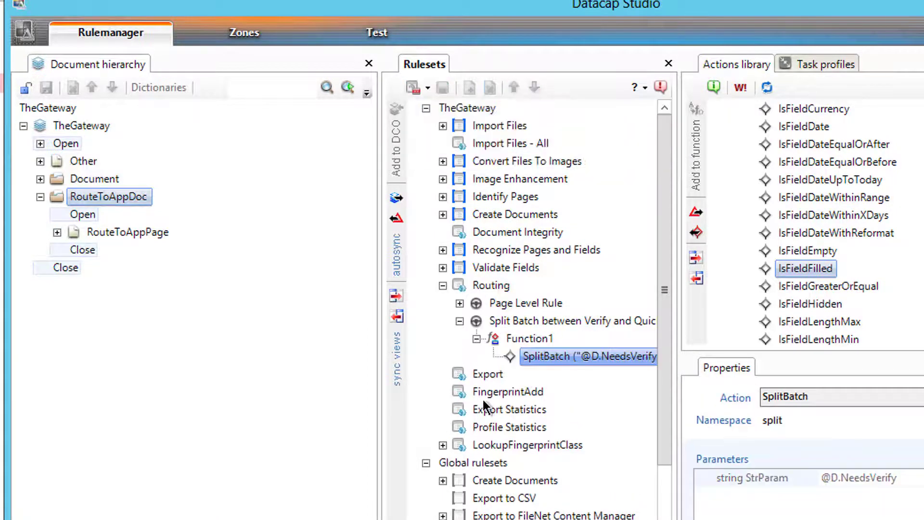
Expand Page Level Rule and fCheckForRouteToAppSet to show the IsFieldFilled (AppName) check
{"action": "left_click", "coordinate": [500, 391]}
{"action": "left_click", "coordinate": [460, 303]}
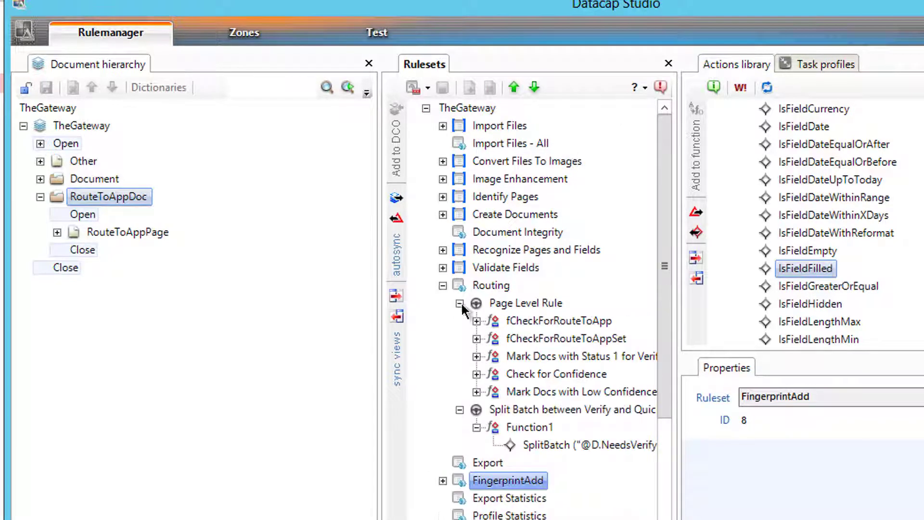
{"action": "left_click", "coordinate": [460, 303]}
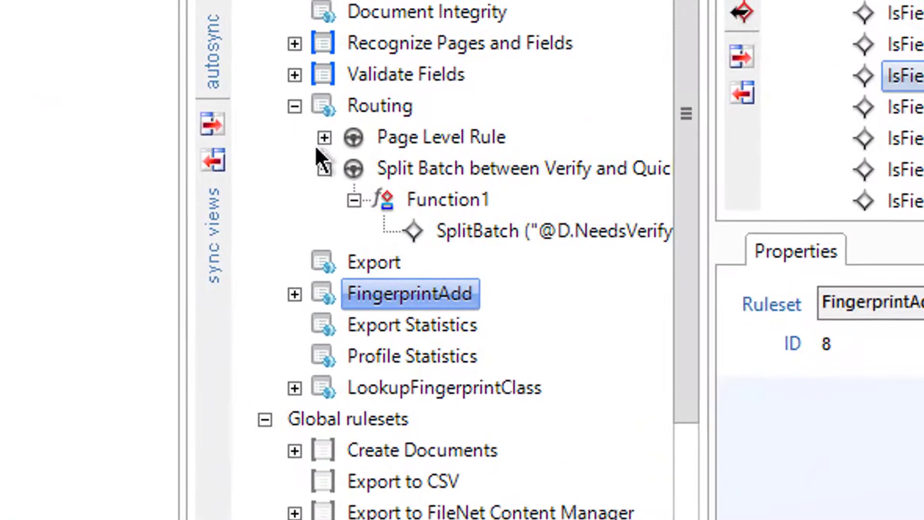
{"action": "left_click", "coordinate": [325, 138]}
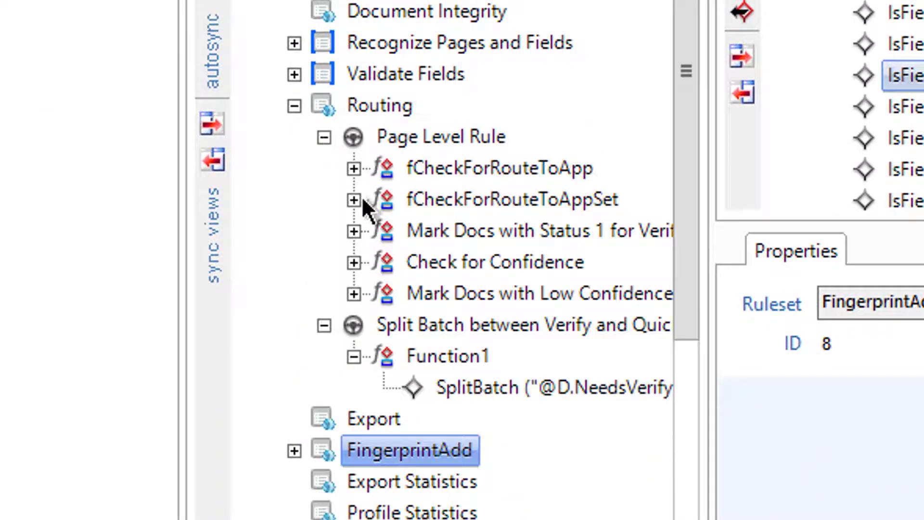
{"action": "left_click", "coordinate": [354, 200]}
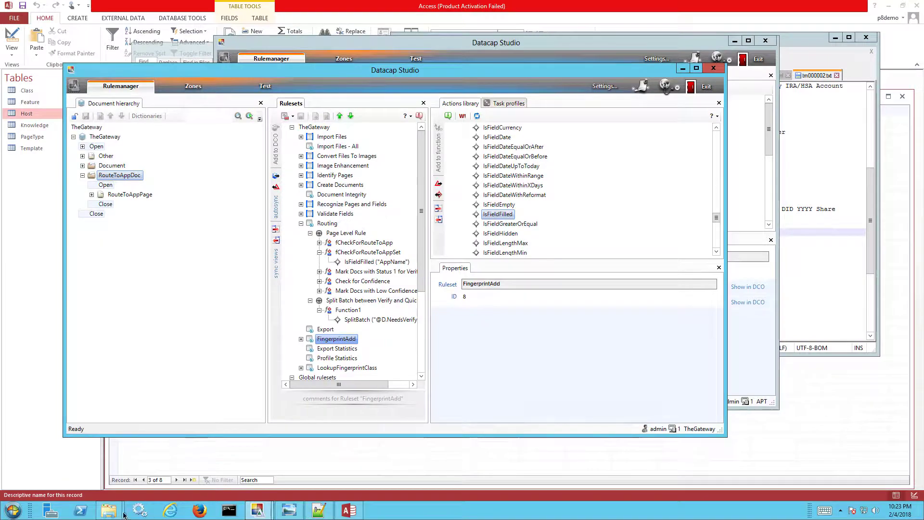
Launch Datacap Desktop from the Start menu and log in
{"action": "left_click", "coordinate": [13, 510]}
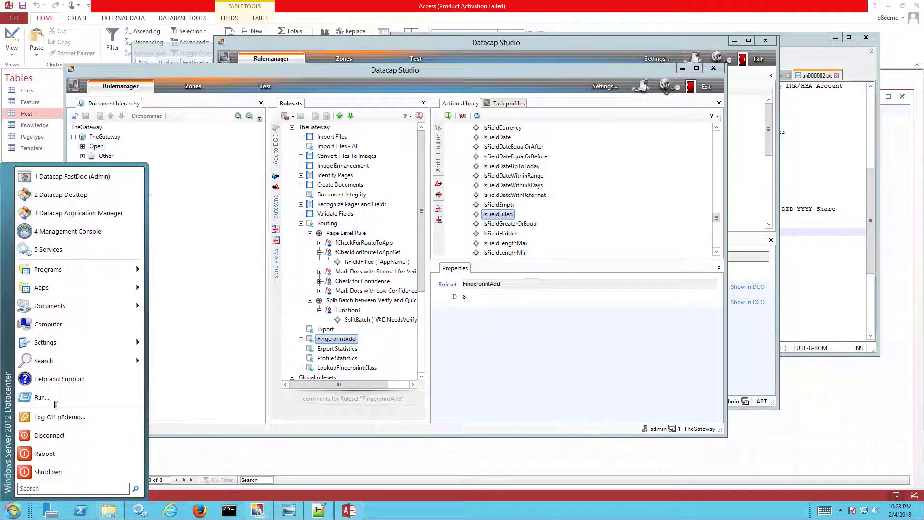
{"action": "left_click", "coordinate": [60, 195]}
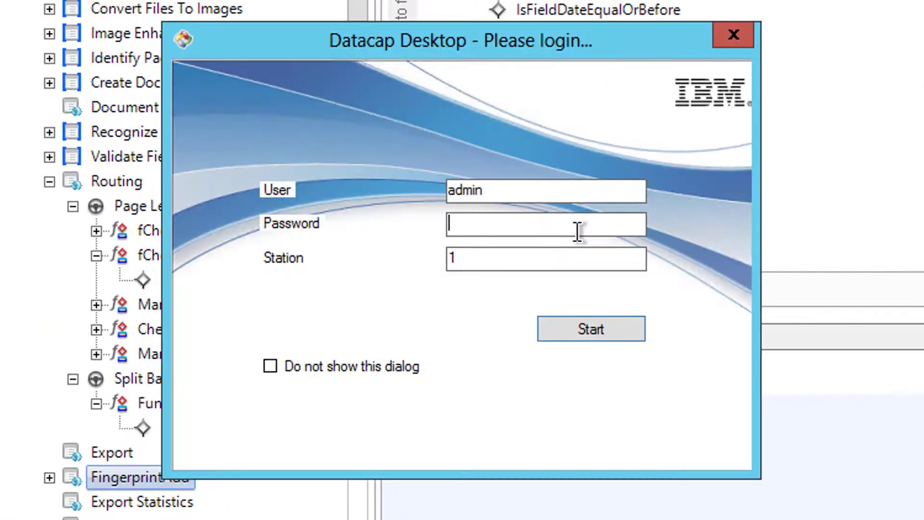
{"action": "type", "text": "admin"}
{"action": "key", "text": "Return"}
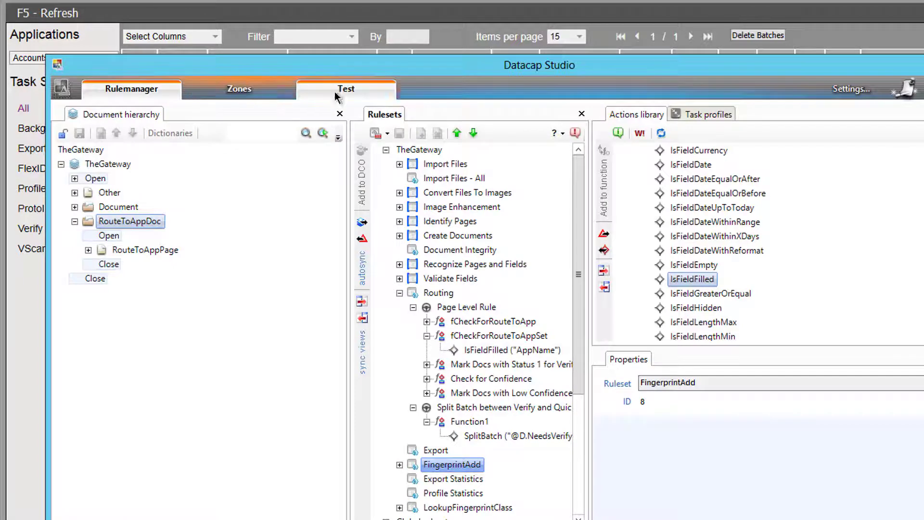
In Studio's Test workspace, set batch 20180204.000000 back to Pending
{"action": "left_click", "coordinate": [345, 89]}
{"action": "left_click", "coordinate": [150, 250]}
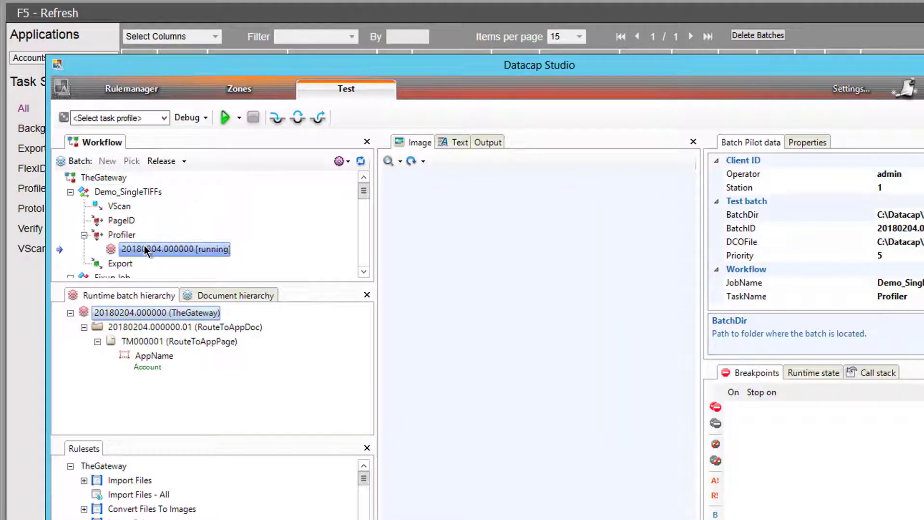
{"action": "right_click", "coordinate": [151, 254]}
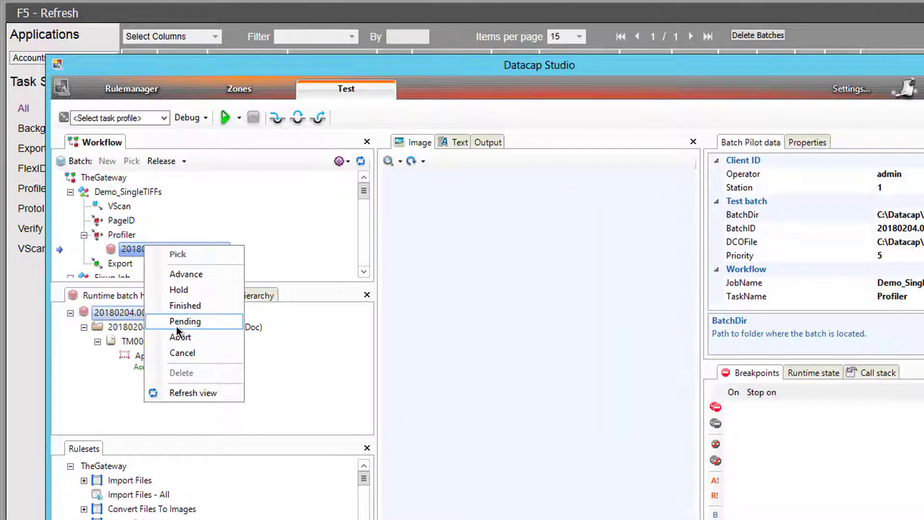
{"action": "left_click", "coordinate": [186, 320]}
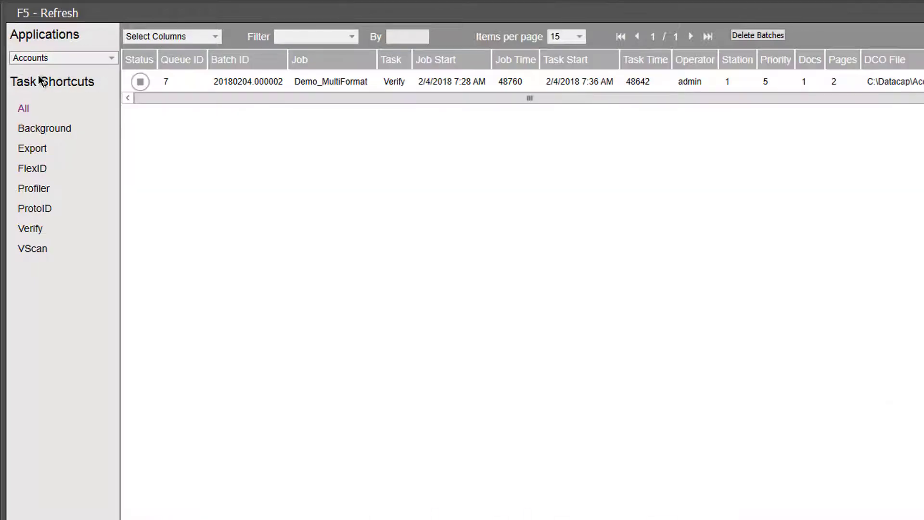
In Datacap Desktop, show all TheGateway batches and run the Demo_SingleTIFFs Profiler batch to completion
{"action": "left_click", "coordinate": [54, 58]}
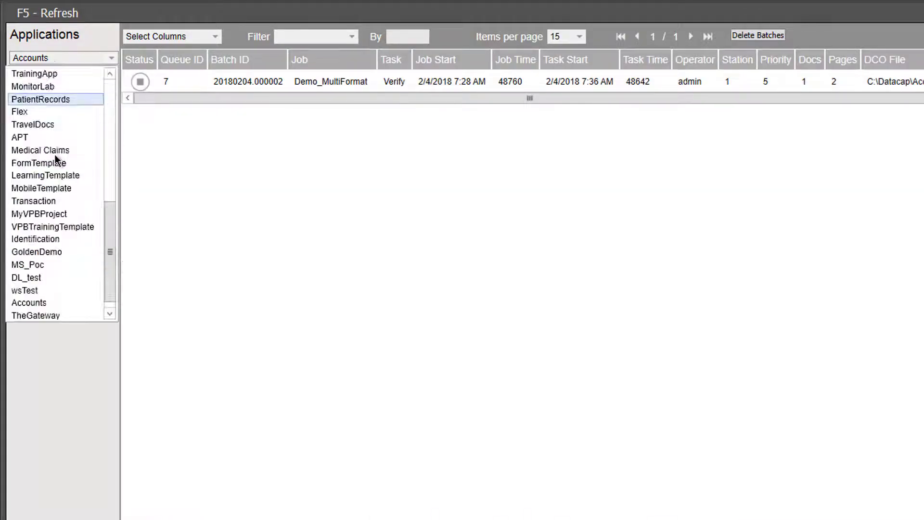
{"action": "left_click", "coordinate": [66, 311]}
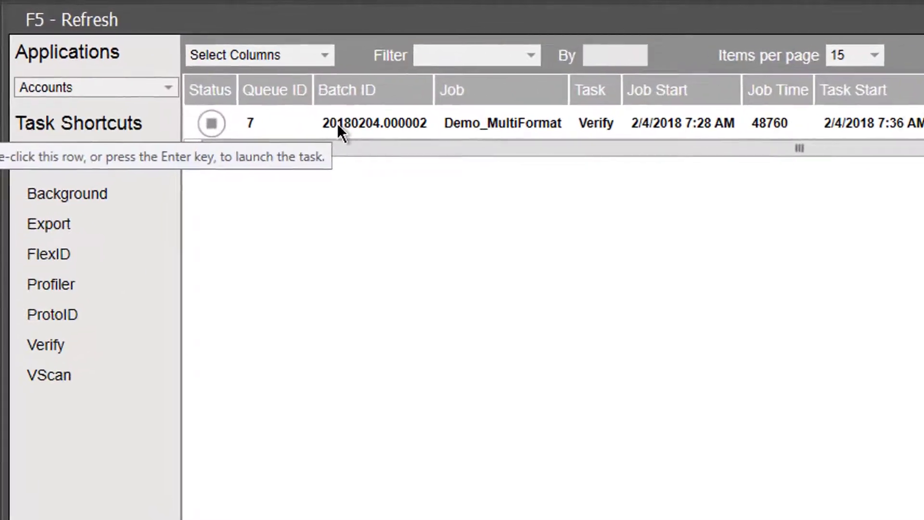
{"action": "left_click", "coordinate": [341, 129]}
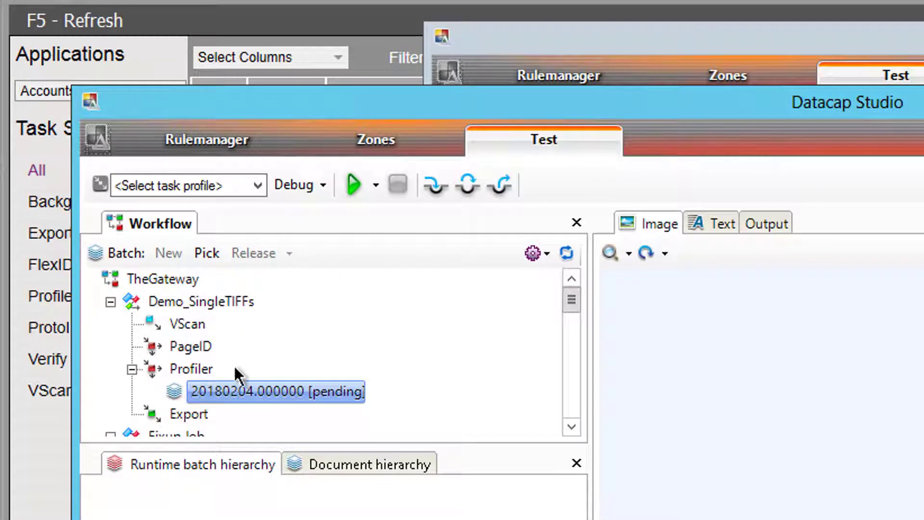
{"action": "scroll", "coordinate": [549, 327], "scroll_direction": "down", "scroll_amount": 2}
{"action": "left_click", "coordinate": [207, 4]}
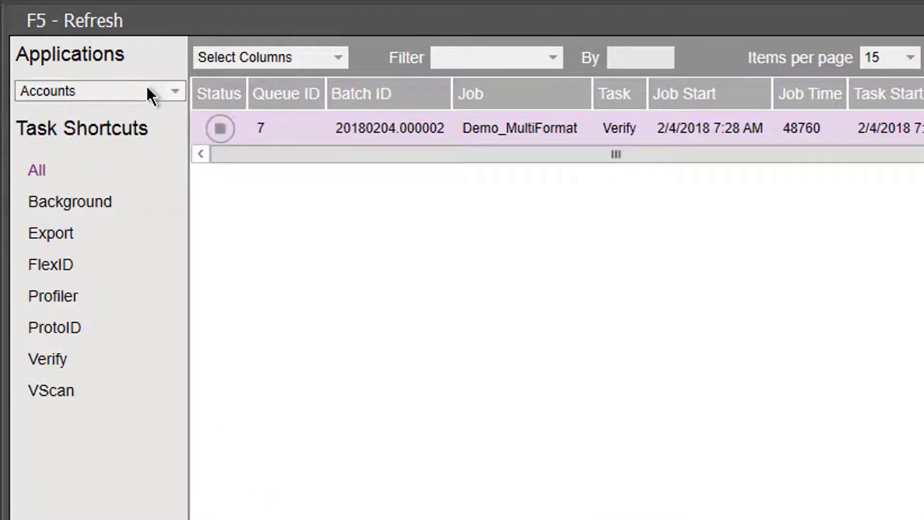
{"action": "left_click", "coordinate": [146, 90]}
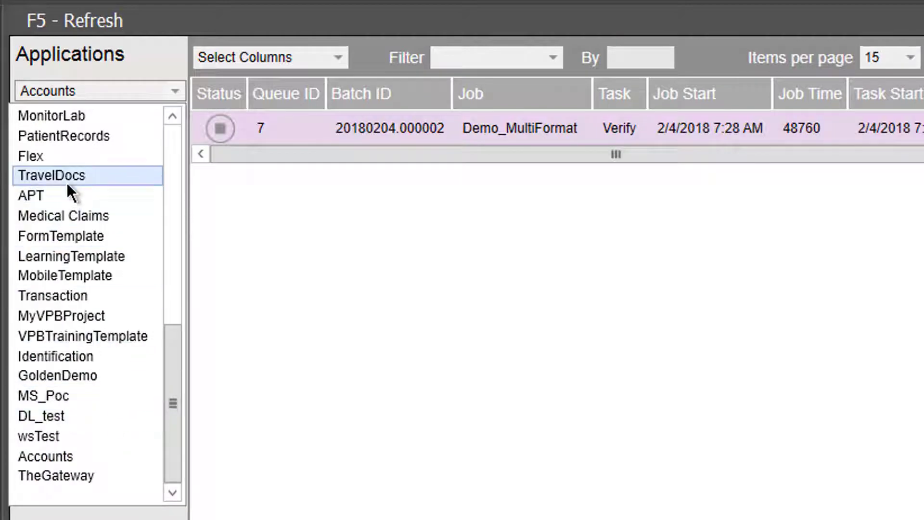
{"action": "left_click", "coordinate": [88, 477]}
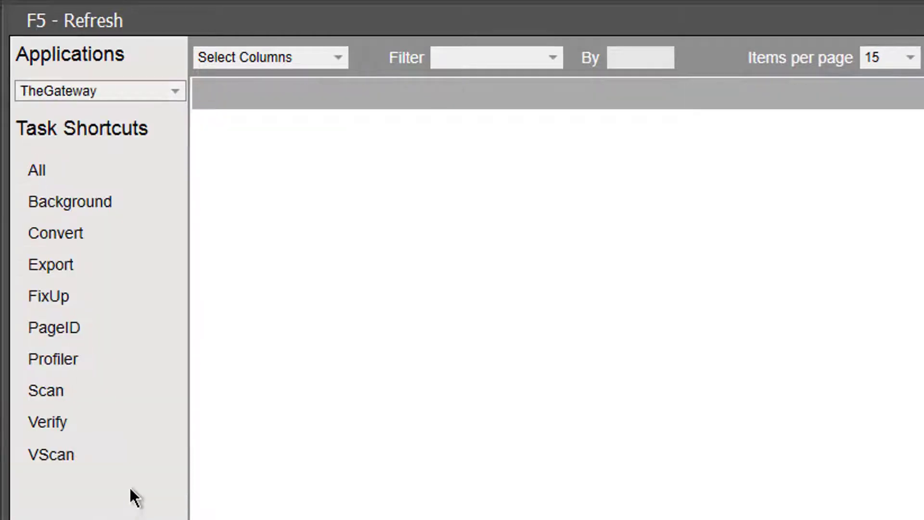
{"action": "left_click", "coordinate": [34, 171]}
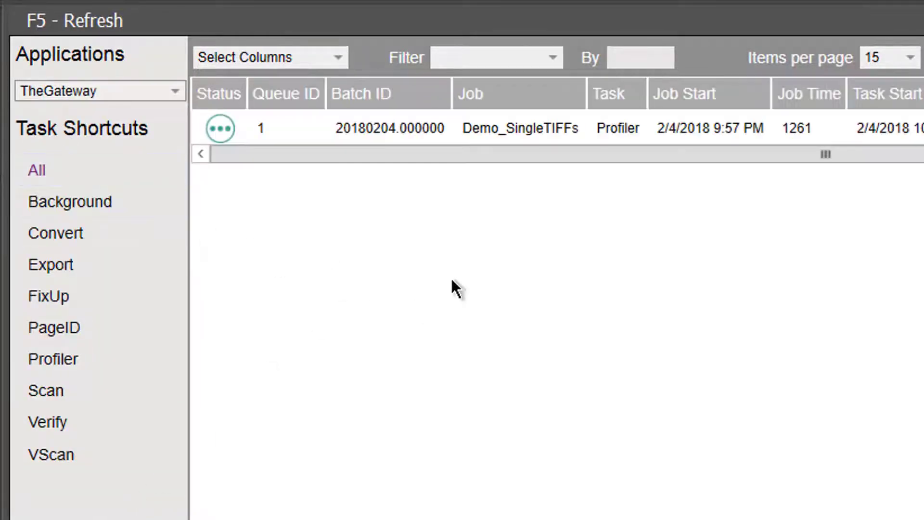
{"action": "double_click", "coordinate": [503, 129]}
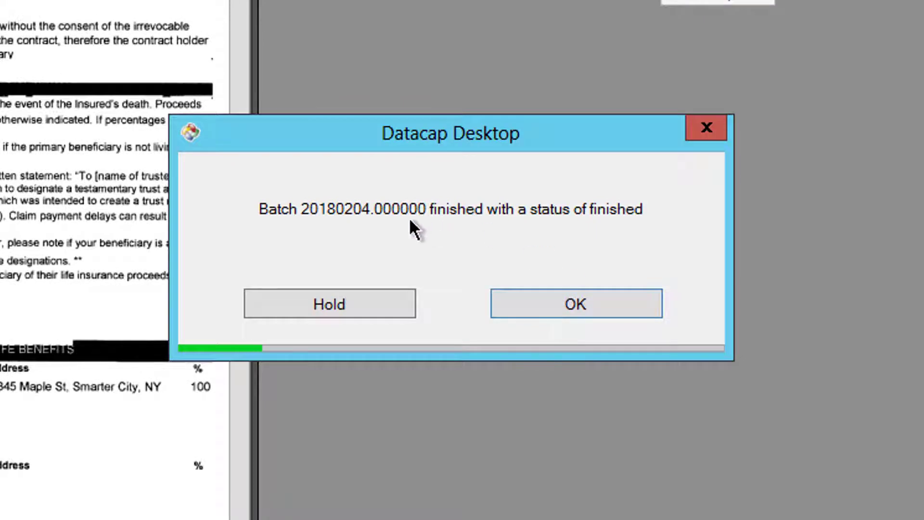
{"action": "left_click", "coordinate": [577, 308]}
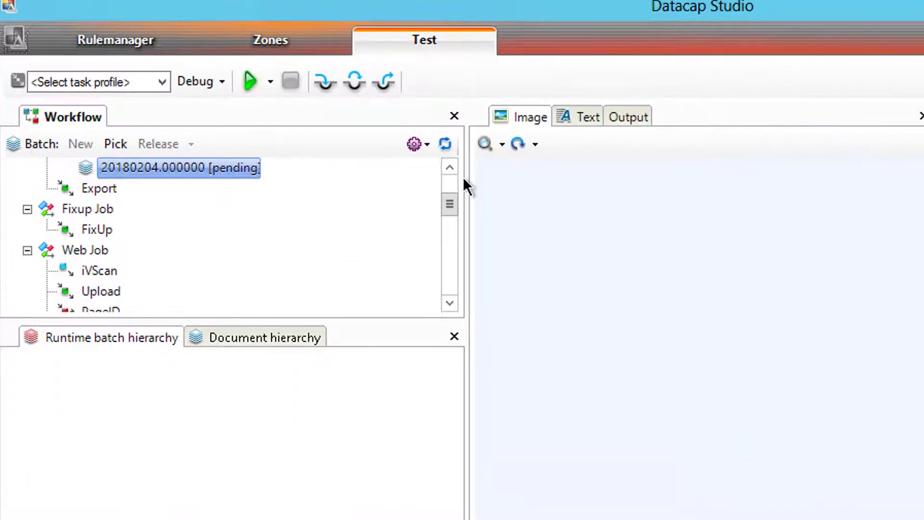
Refresh the workflow, expand Export, and select pending batch 20180204.000000
{"action": "left_click", "coordinate": [445, 144]}
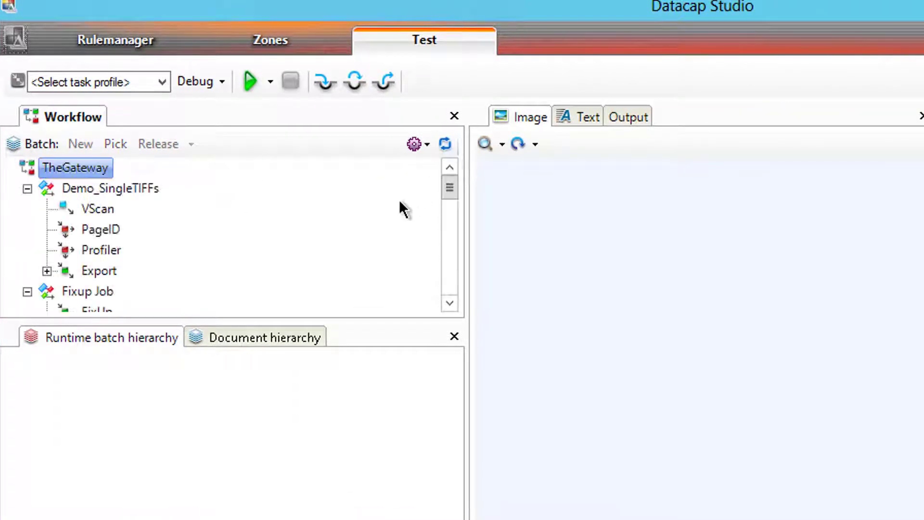
{"action": "left_click", "coordinate": [46, 271]}
{"action": "left_click", "coordinate": [138, 291]}
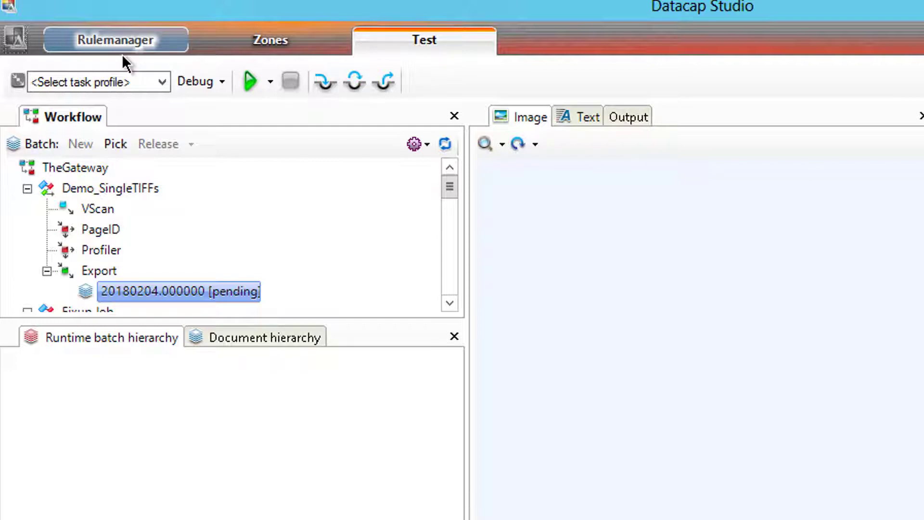
In Rulemanager, collapse Routing and expand Export, Set Export Params and Export: Batch Function 1
{"action": "left_click", "coordinate": [103, 37]}
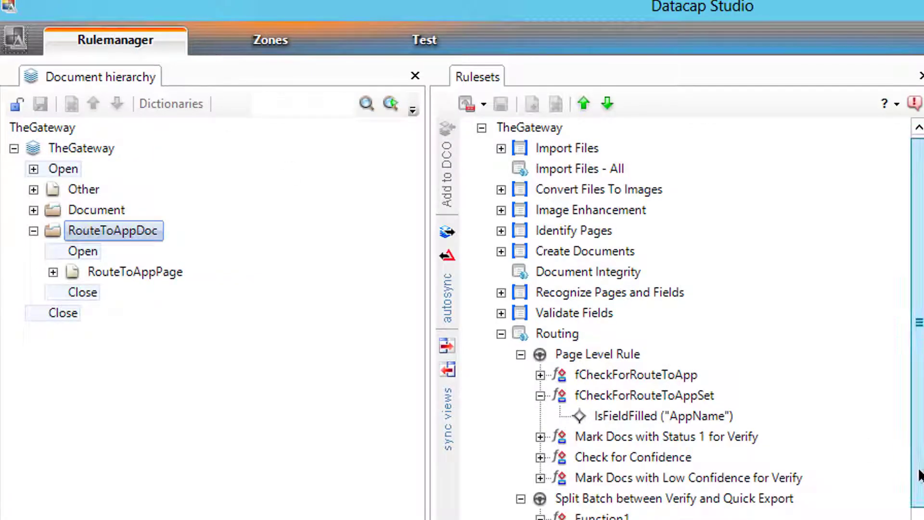
{"action": "scroll", "coordinate": [915, 437], "scroll_direction": "down", "scroll_amount": 1}
{"action": "left_click", "coordinate": [501, 293]}
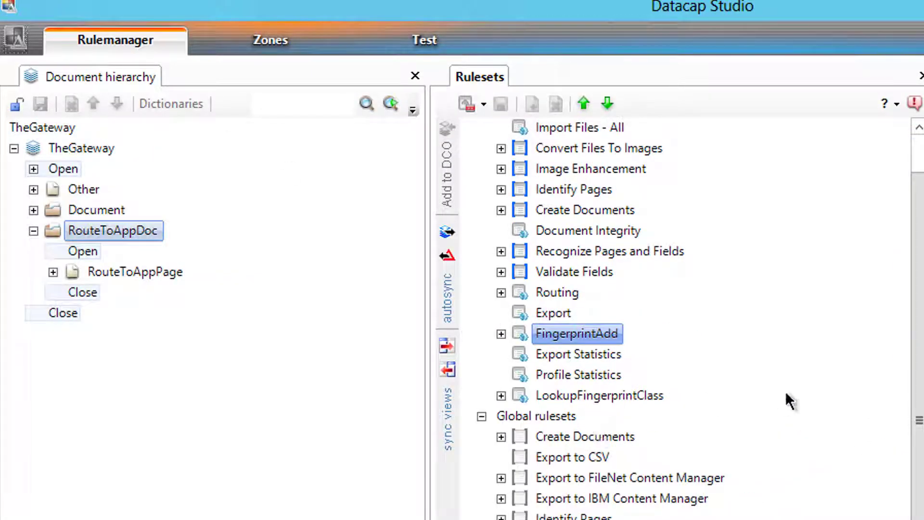
{"action": "left_click", "coordinate": [528, 313]}
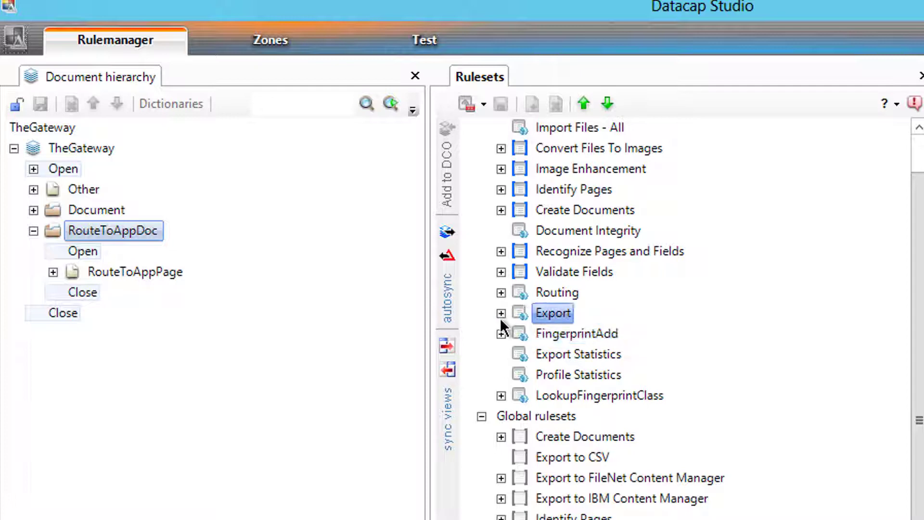
{"action": "left_click", "coordinate": [501, 314]}
{"action": "left_click", "coordinate": [520, 334]}
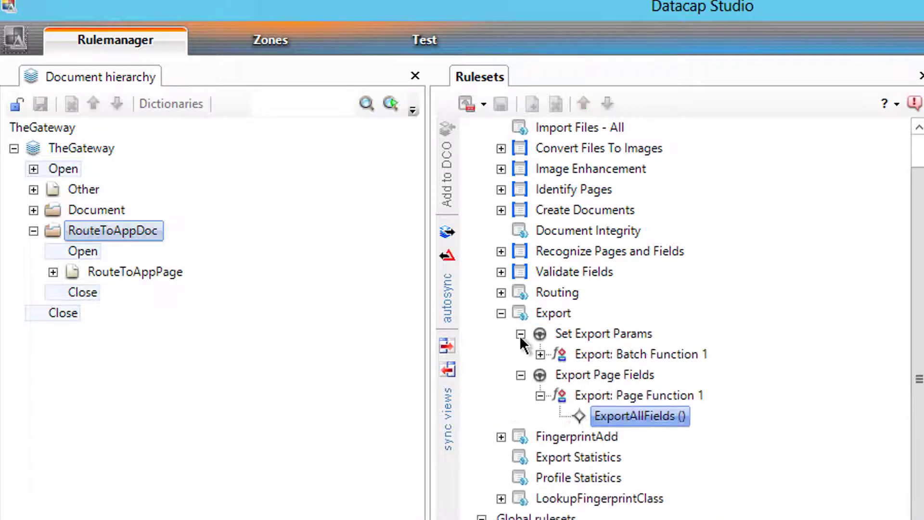
{"action": "left_click", "coordinate": [540, 355]}
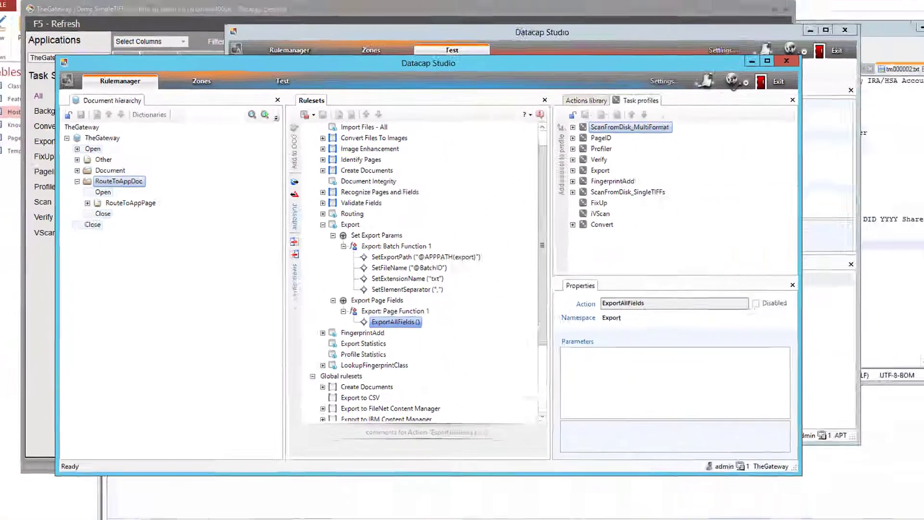
{"action": "key", "text": "super"}
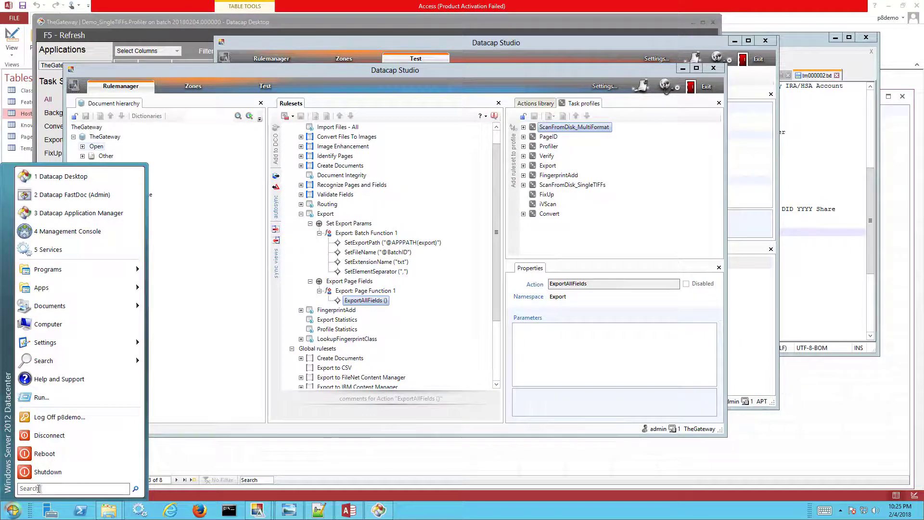
{"action": "type", "text": "applic"}
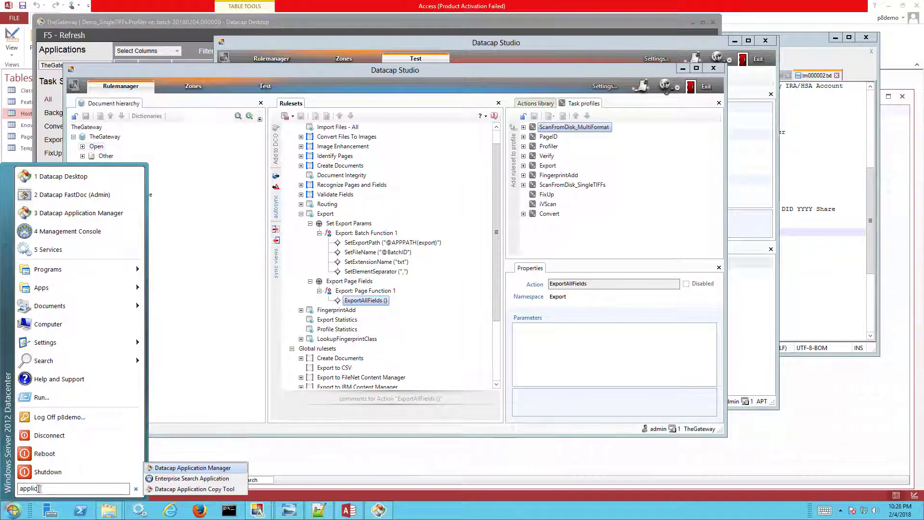
{"action": "left_click", "coordinate": [192, 467]}
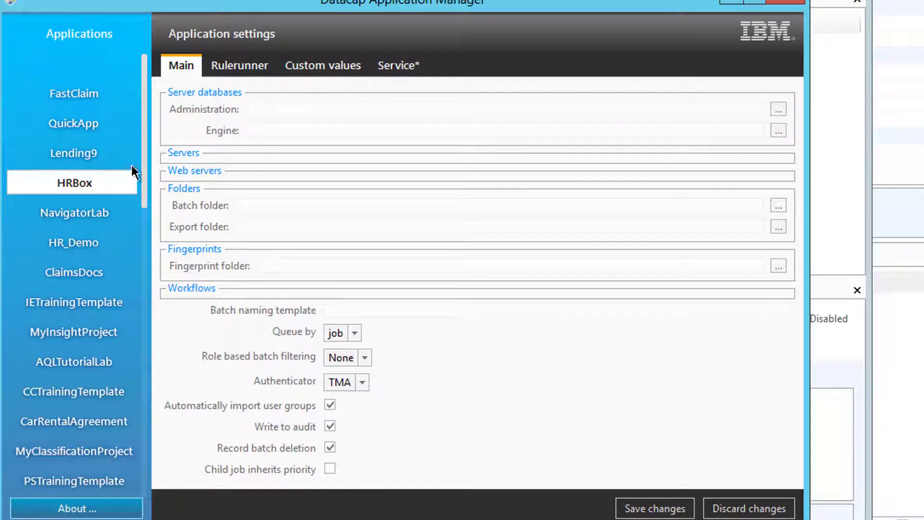
{"action": "scroll", "coordinate": [73, 462], "scroll_direction": "down", "scroll_amount": 10}
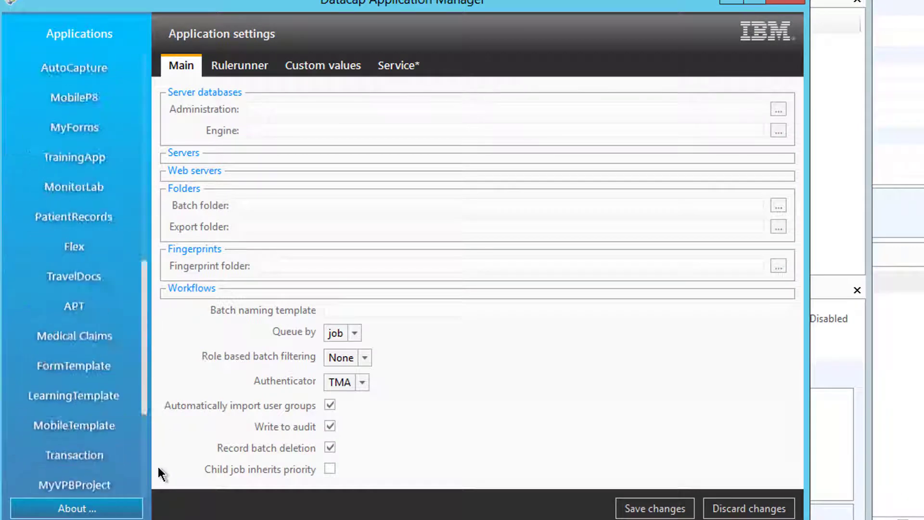
{"action": "left_click", "coordinate": [71, 476]}
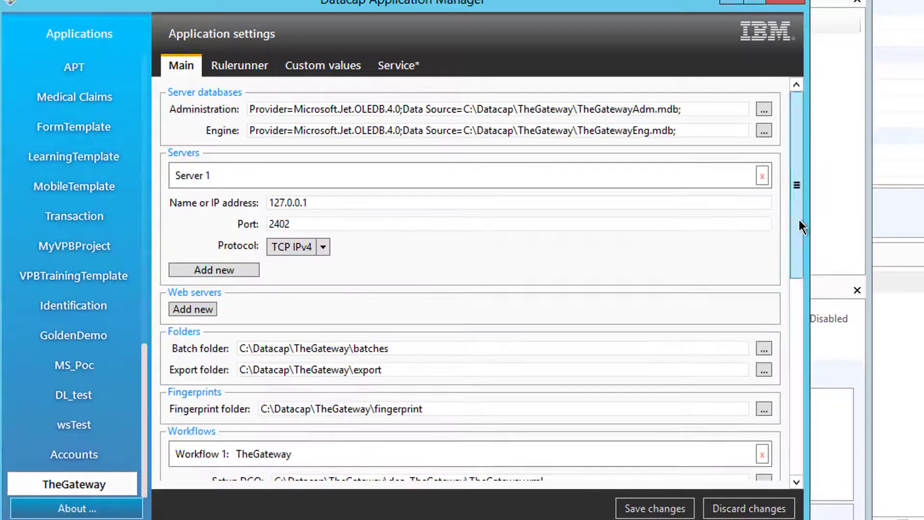
{"action": "left_click_drag", "start_coordinate": [799, 219], "coordinate": [801, 291]}
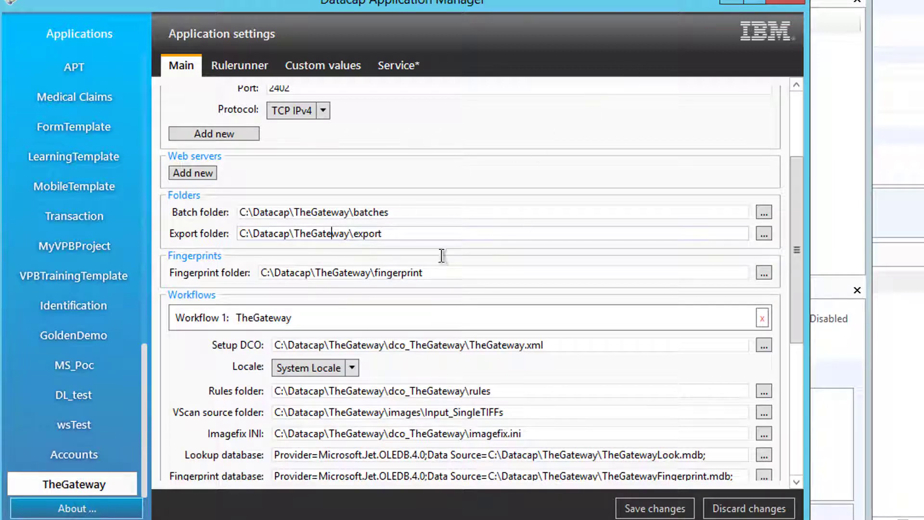
{"action": "left_click", "coordinate": [357, 68]}
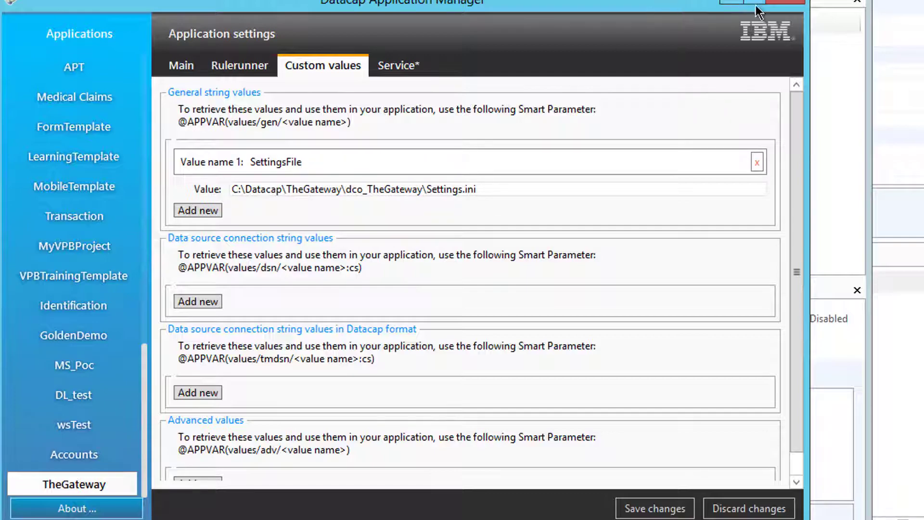
{"action": "left_click", "coordinate": [785, 4]}
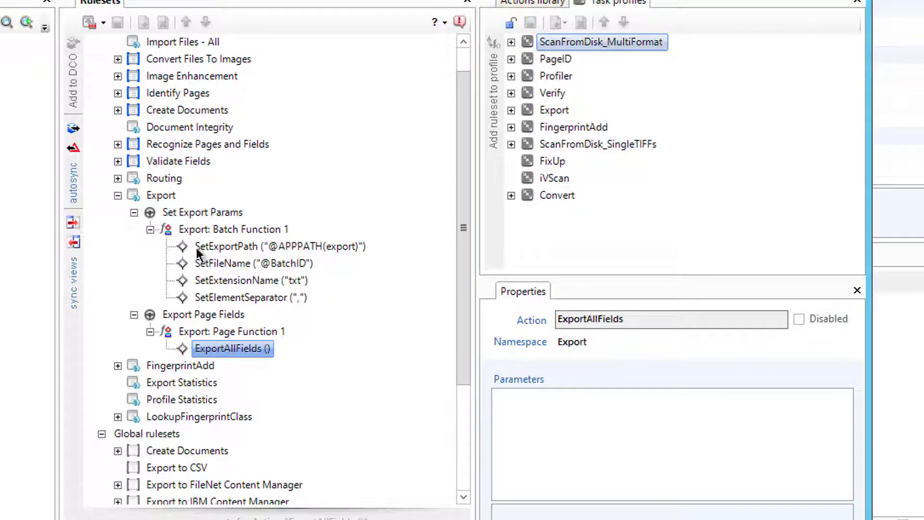
Unlock the ruleset and disable SetExportPath, SetFileName, SetExtensionName and SetElementSeparator
{"action": "left_click", "coordinate": [178, 214]}
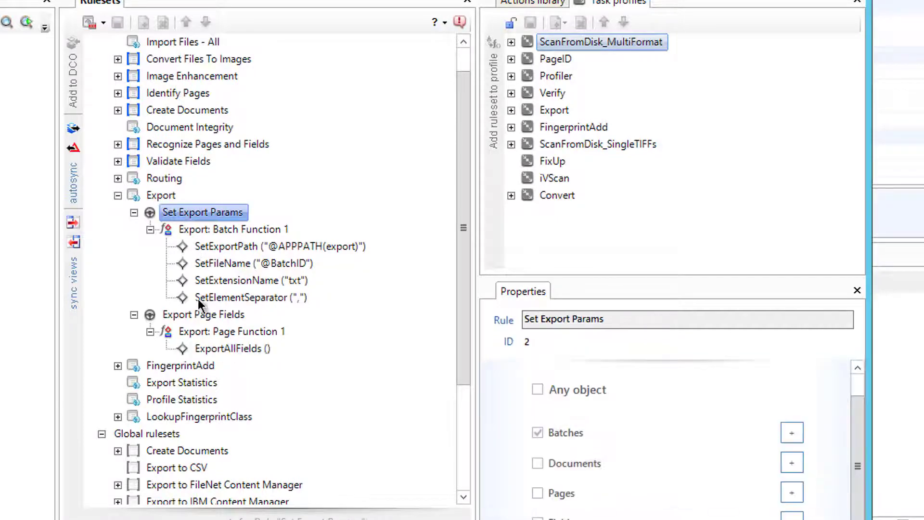
{"action": "left_click", "coordinate": [90, 21]}
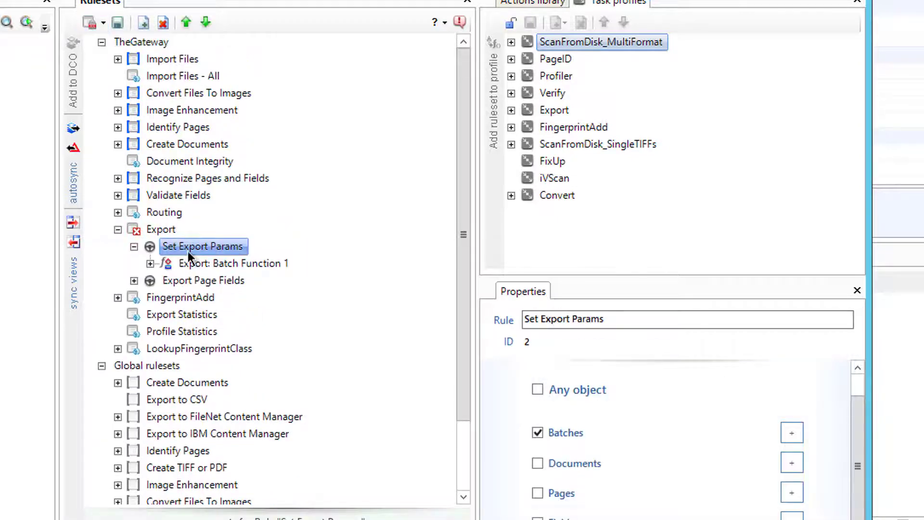
{"action": "left_click", "coordinate": [192, 280]}
{"action": "right_click", "coordinate": [192, 280]}
{"action": "left_click", "coordinate": [248, 359]}
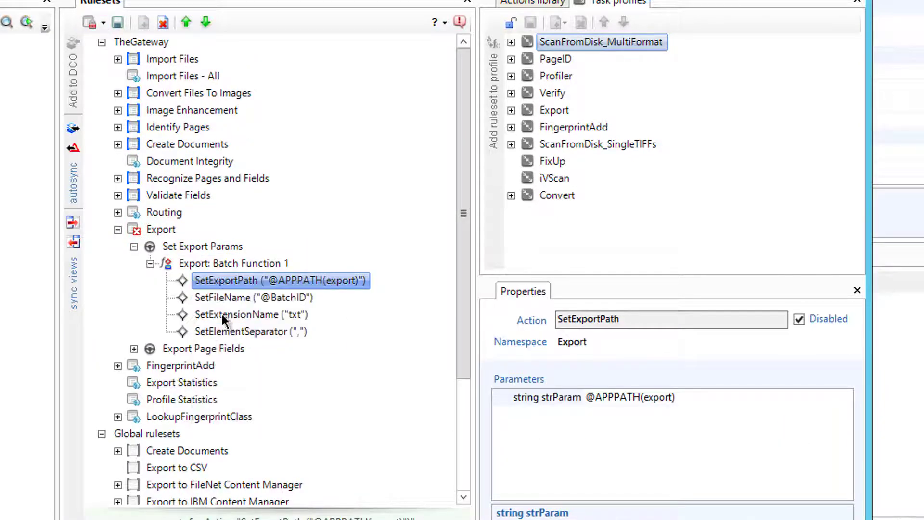
{"action": "left_click", "coordinate": [220, 297]}
{"action": "right_click", "coordinate": [220, 294]}
{"action": "left_click", "coordinate": [255, 369]}
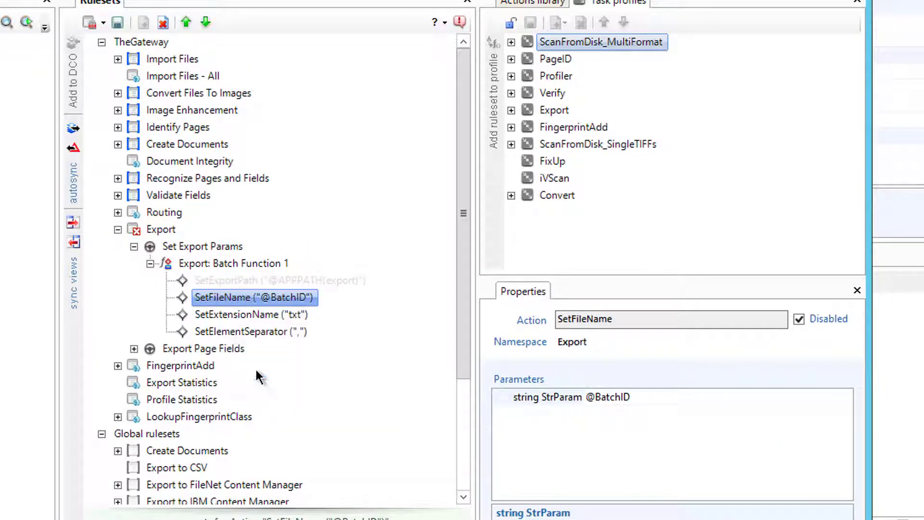
{"action": "right_click", "coordinate": [223, 318]}
{"action": "left_click", "coordinate": [270, 398]}
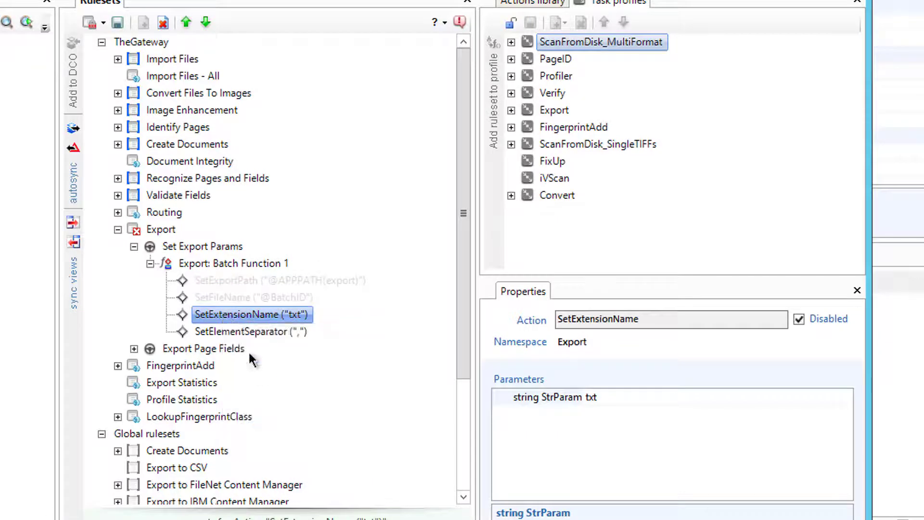
{"action": "left_click", "coordinate": [236, 331]}
{"action": "right_click", "coordinate": [236, 332]}
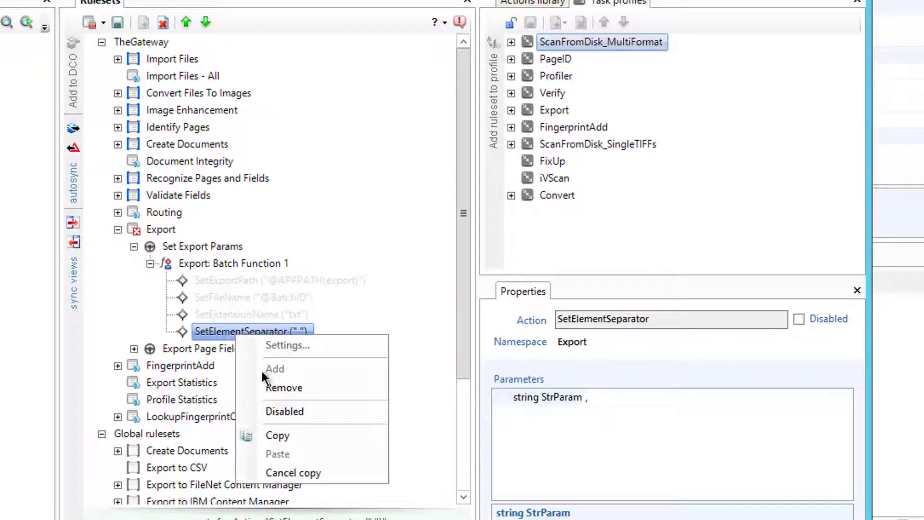
{"action": "left_click", "coordinate": [280, 412]}
Disable ExportAllFields under Export: Page Function 1 of the Export Page Fields rule
{"action": "left_click", "coordinate": [134, 349]}
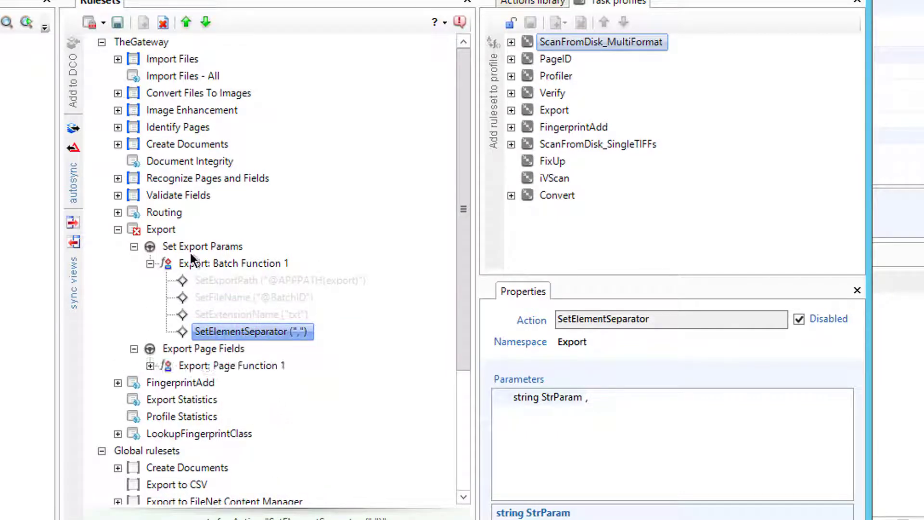
{"action": "left_click", "coordinate": [183, 247]}
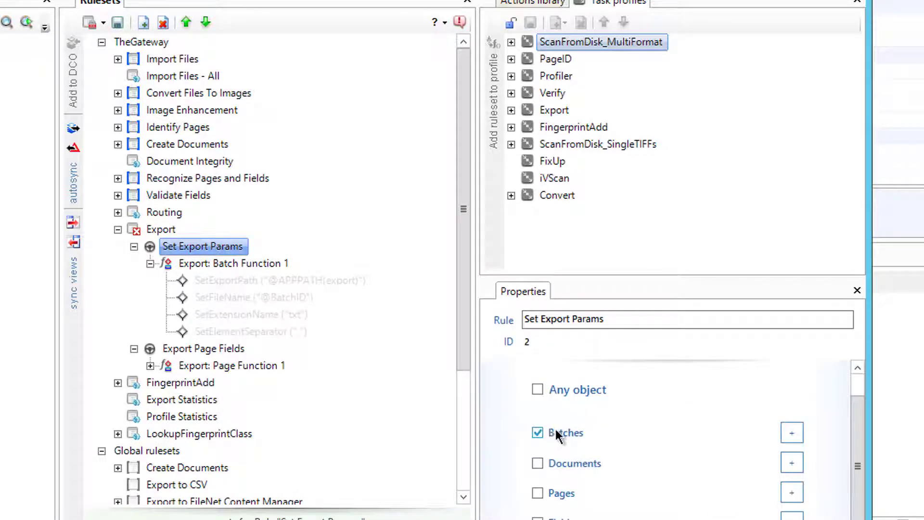
{"action": "left_click", "coordinate": [150, 366]}
{"action": "left_click", "coordinate": [183, 348]}
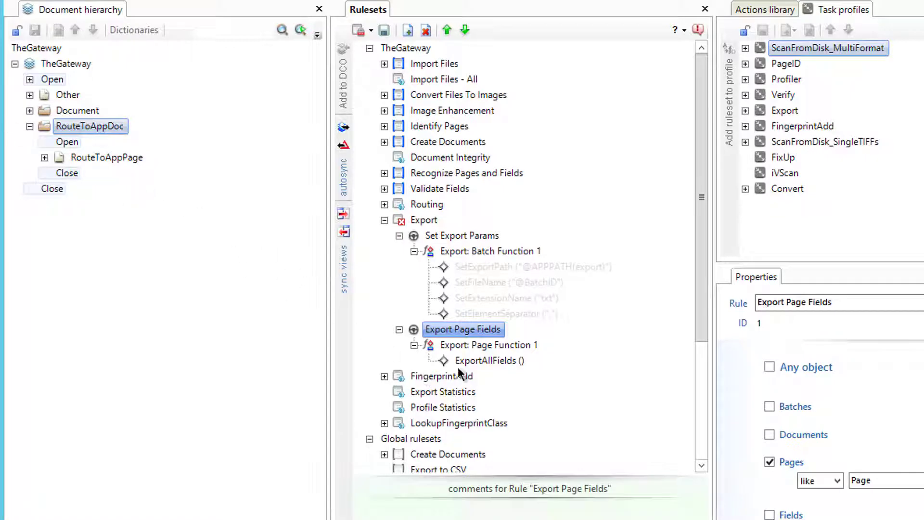
{"action": "left_click", "coordinate": [489, 360]}
{"action": "right_click", "coordinate": [495, 359]}
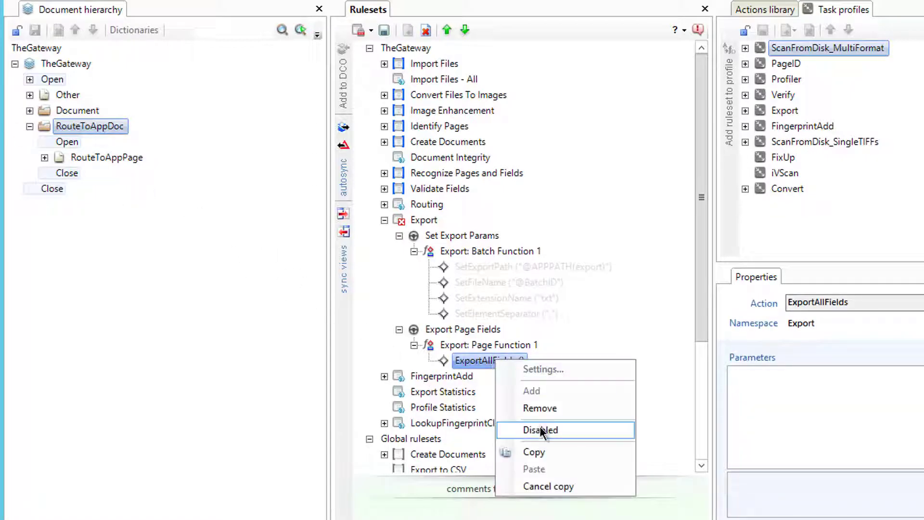
{"action": "key", "text": "Escape"}
{"action": "left_click", "coordinate": [475, 344]}
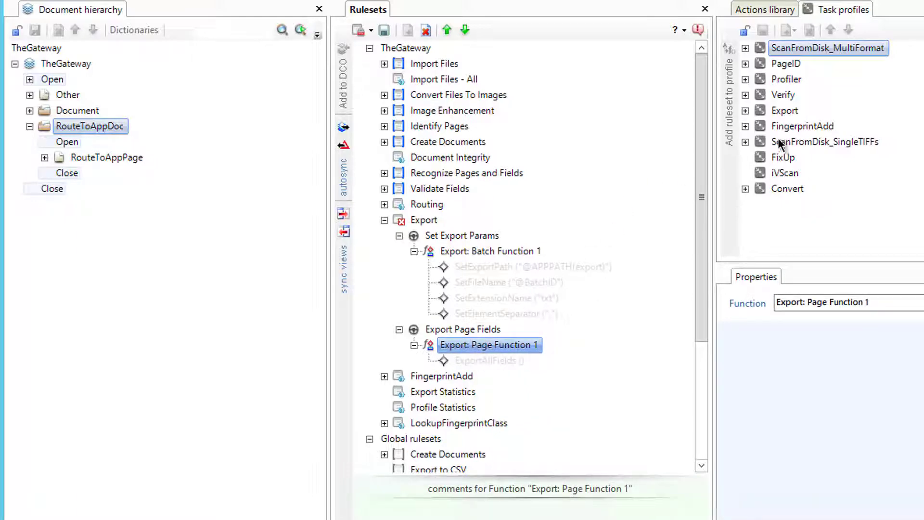
In the Actions library, collapse Validations and expand FileIO to list its actions
{"action": "left_click", "coordinate": [766, 9]}
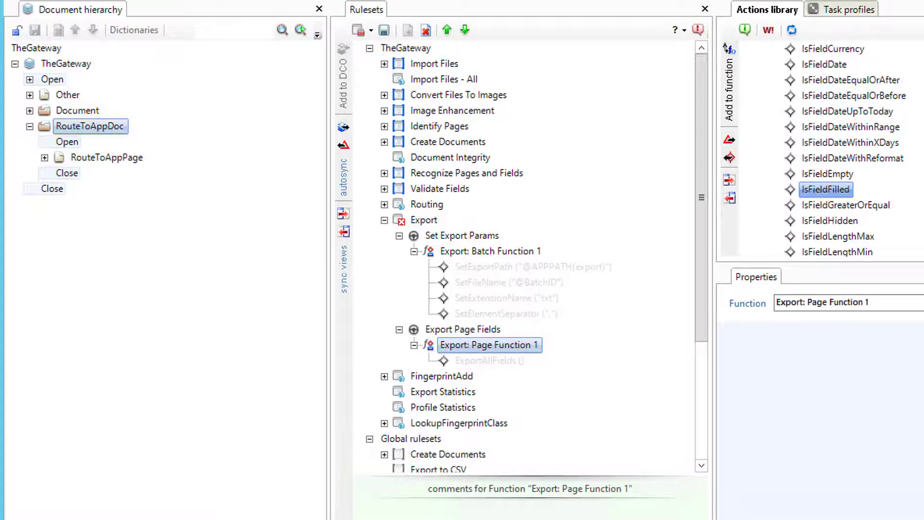
{"action": "scroll", "coordinate": [830, 149], "scroll_direction": "up", "scroll_amount": 20}
{"action": "scroll", "coordinate": [830, 149], "scroll_direction": "down", "scroll_amount": 5}
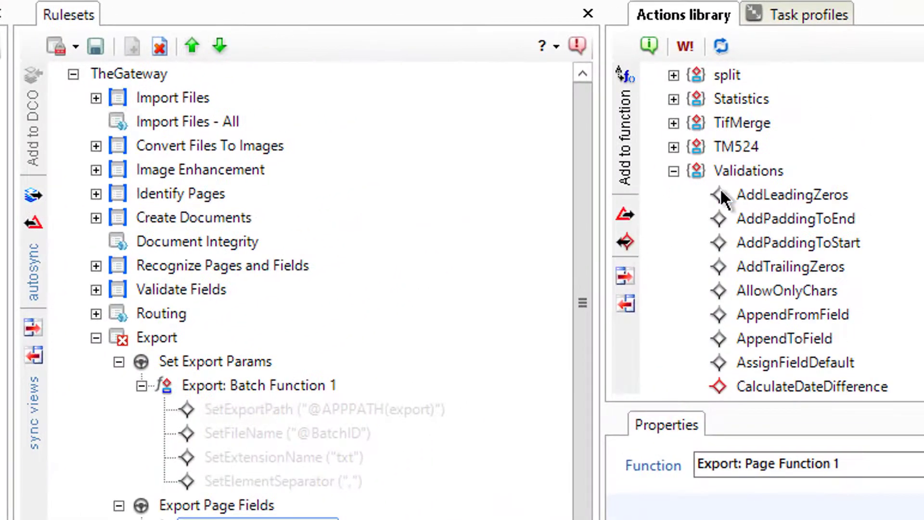
{"action": "left_click", "coordinate": [761, 111]}
{"action": "scroll", "coordinate": [831, 149], "scroll_direction": "up", "scroll_amount": 10}
{"action": "left_click", "coordinate": [674, 123]}
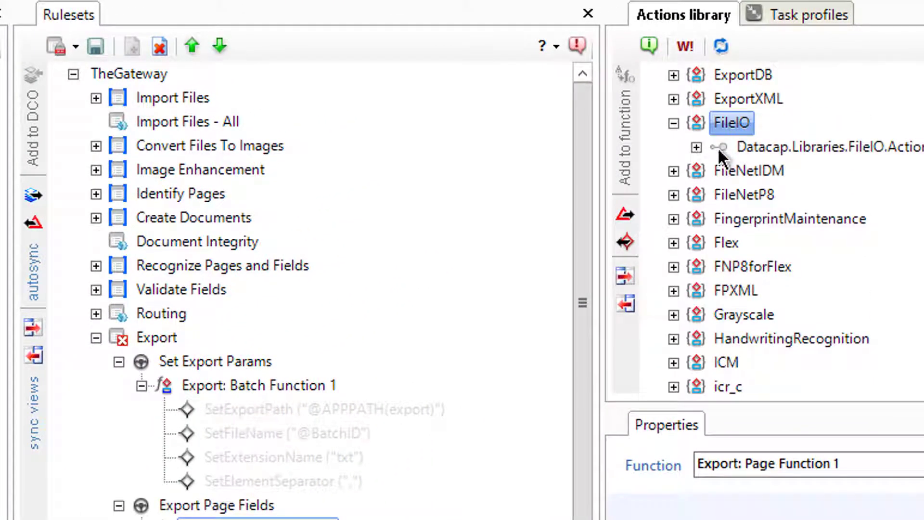
{"action": "left_click", "coordinate": [696, 146]}
{"action": "scroll", "coordinate": [770, 231], "scroll_direction": "down", "scroll_amount": 5}
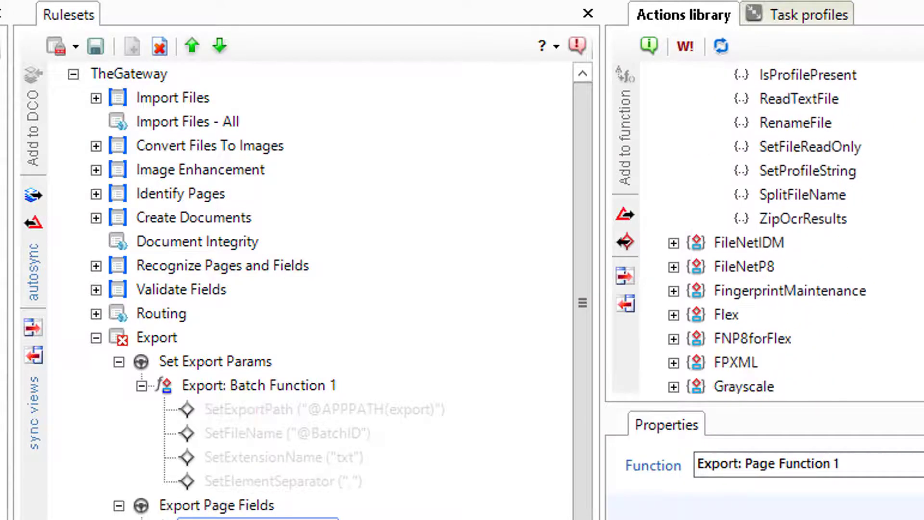
{"action": "scroll", "coordinate": [770, 231], "scroll_direction": "down", "scroll_amount": 1}
Add SplitFileName to Export: Page Function 1, then switch to the Test workspace
{"action": "left_click", "coordinate": [803, 170]}
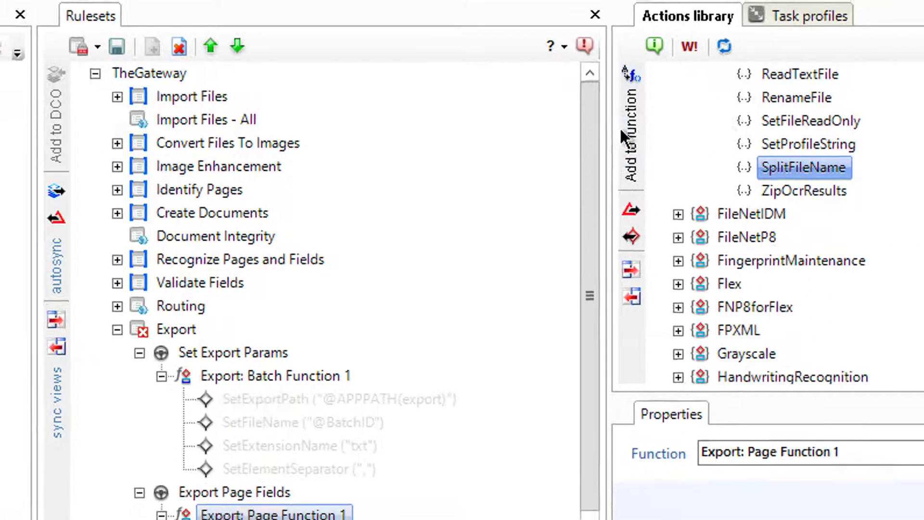
{"action": "left_click", "coordinate": [621, 131]}
{"action": "left_click", "coordinate": [493, 389]}
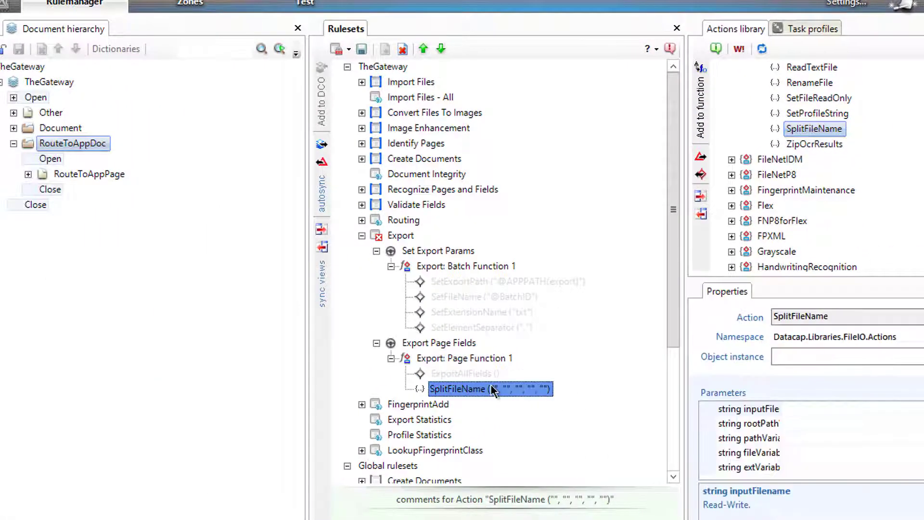
{"action": "left_click", "coordinate": [834, 409]}
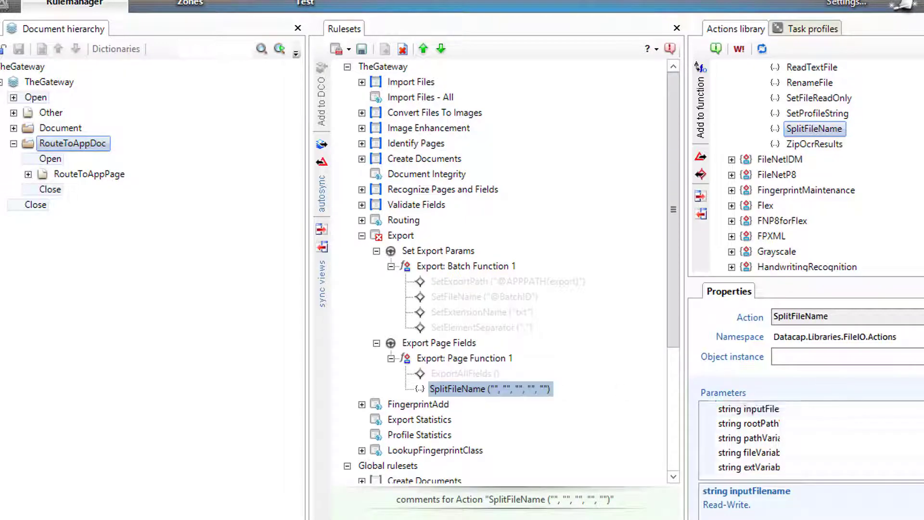
{"action": "left_click", "coordinate": [306, 5]}
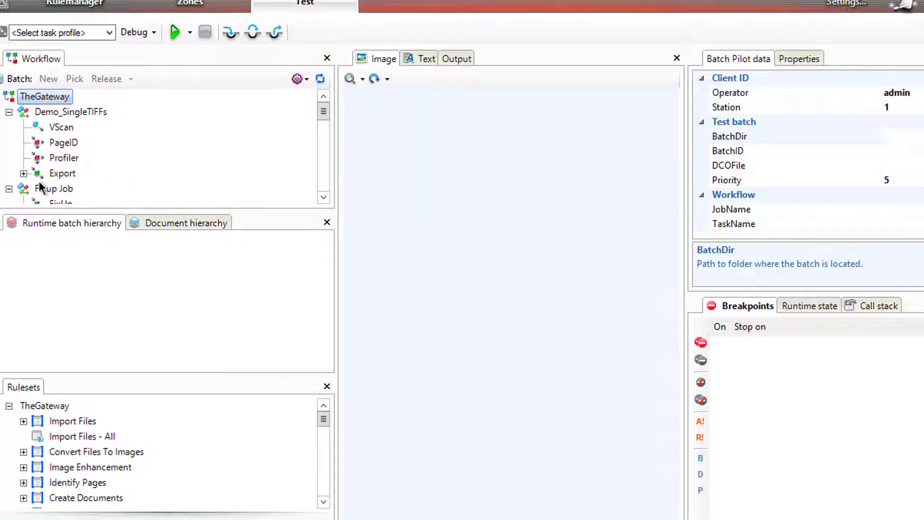
Pick the pending Export batch 20180204.000000 for a test run
{"action": "left_click", "coordinate": [23, 173]}
{"action": "left_click", "coordinate": [67, 189]}
{"action": "right_click", "coordinate": [68, 190]}
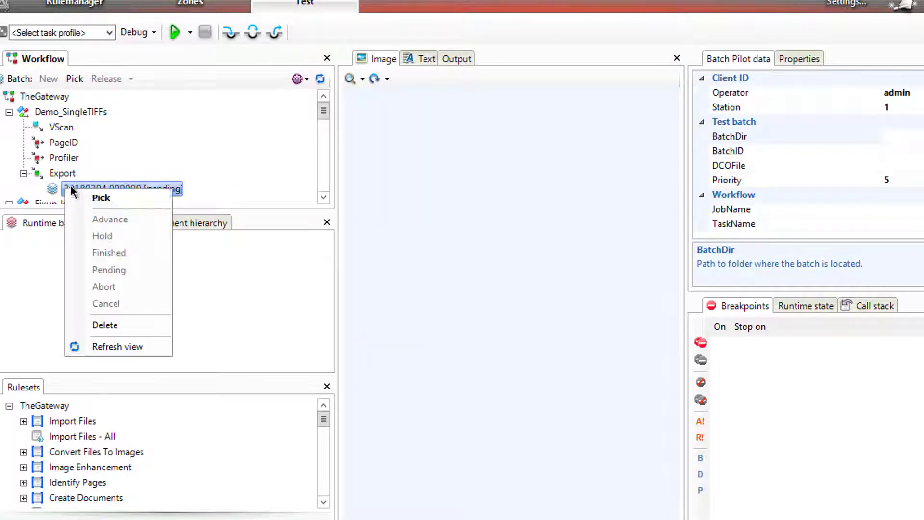
{"action": "left_click", "coordinate": [94, 196]}
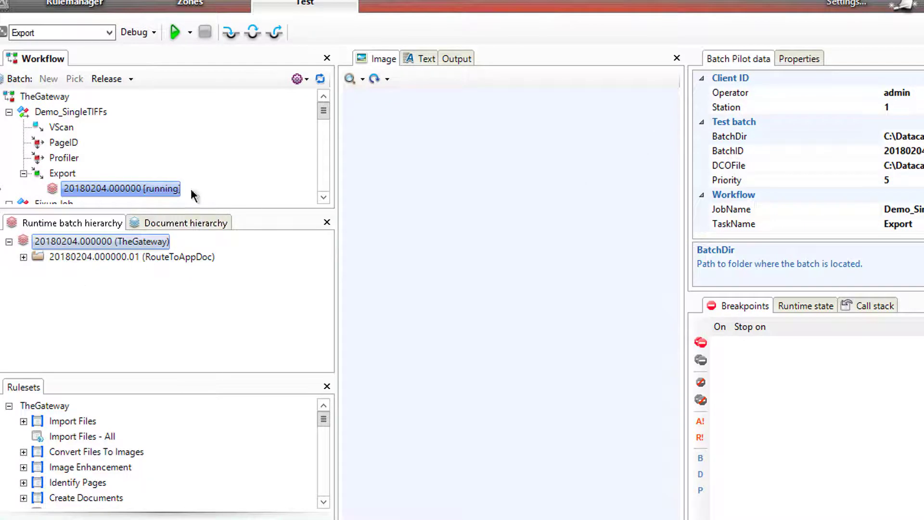
Inspect the running batch's RouteToAppDoc document and page TM000001 in the runtime hierarchy
{"action": "left_click", "coordinate": [799, 61]}
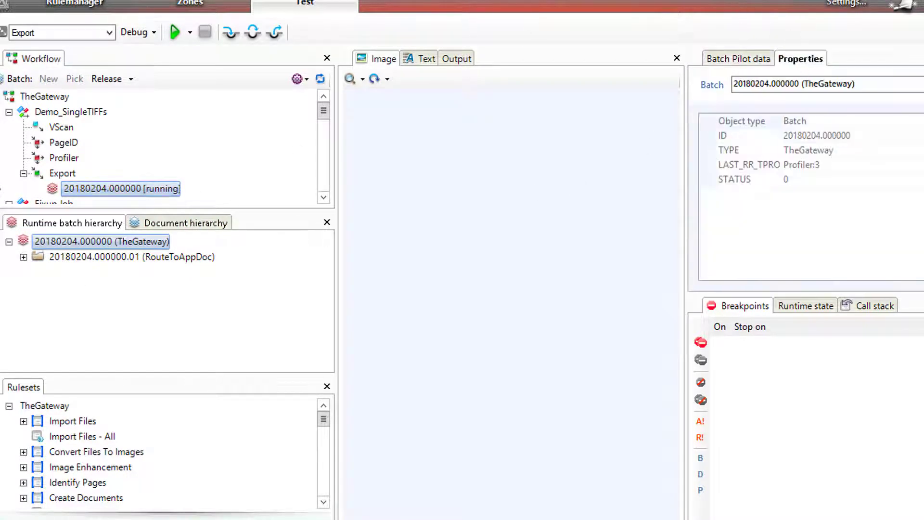
{"action": "left_click", "coordinate": [41, 258]}
{"action": "left_click", "coordinate": [23, 258]}
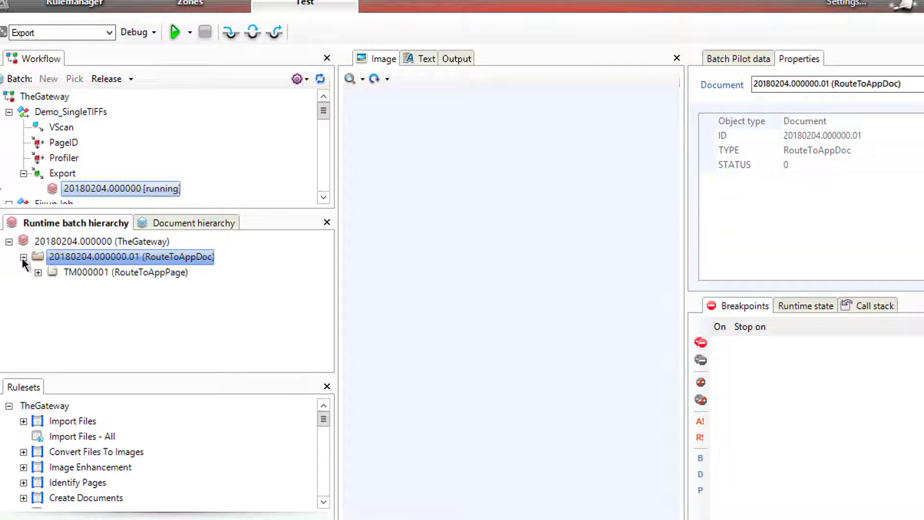
{"action": "left_click", "coordinate": [65, 273]}
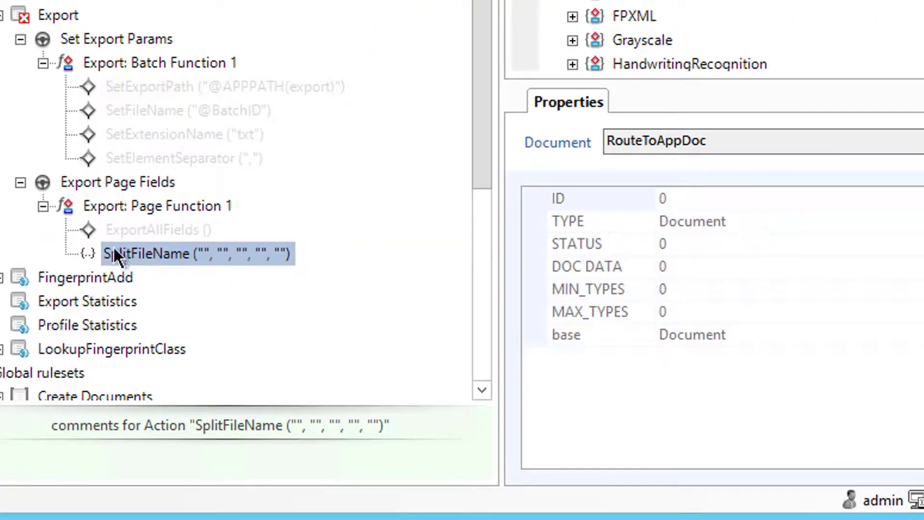
Set SplitFileName's inputFilename to IMAGEFILE and rootPathVariable to @P.FROOT
{"action": "left_click", "coordinate": [731, 285]}
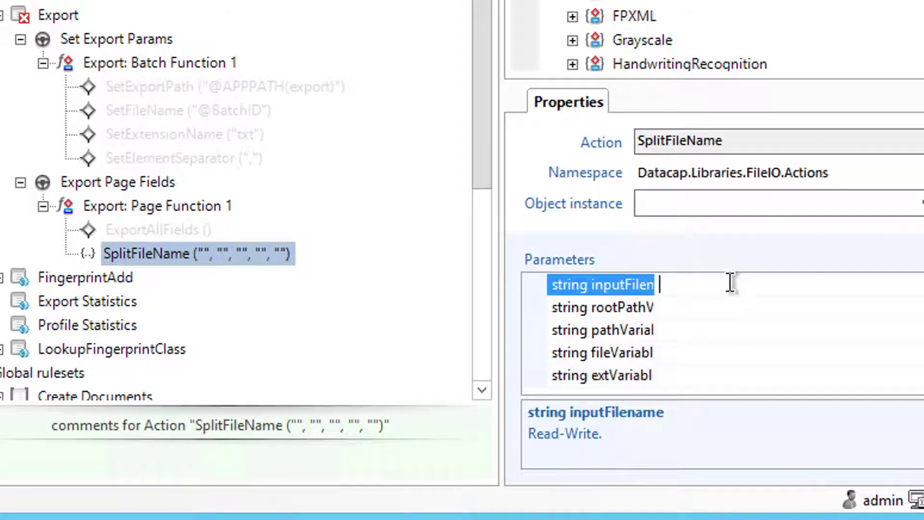
{"action": "type", "text": "IMAGEFILE"}
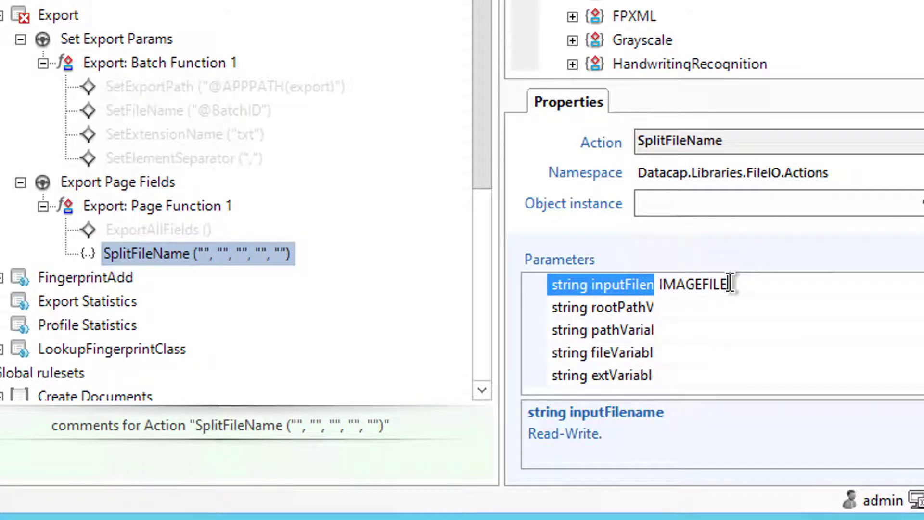
{"action": "key", "text": "Return"}
{"action": "left_click", "coordinate": [709, 307]}
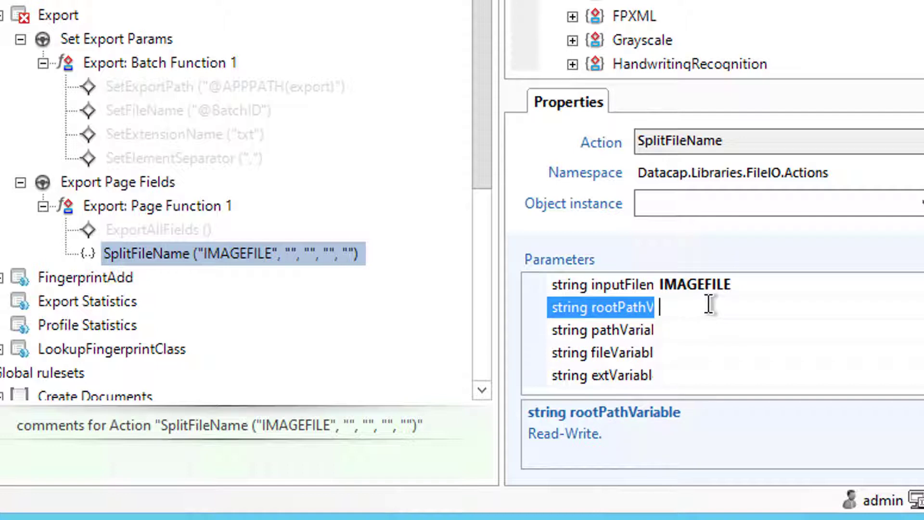
{"action": "type", "text": "@P.FROOT"}
{"action": "key", "text": "Return"}
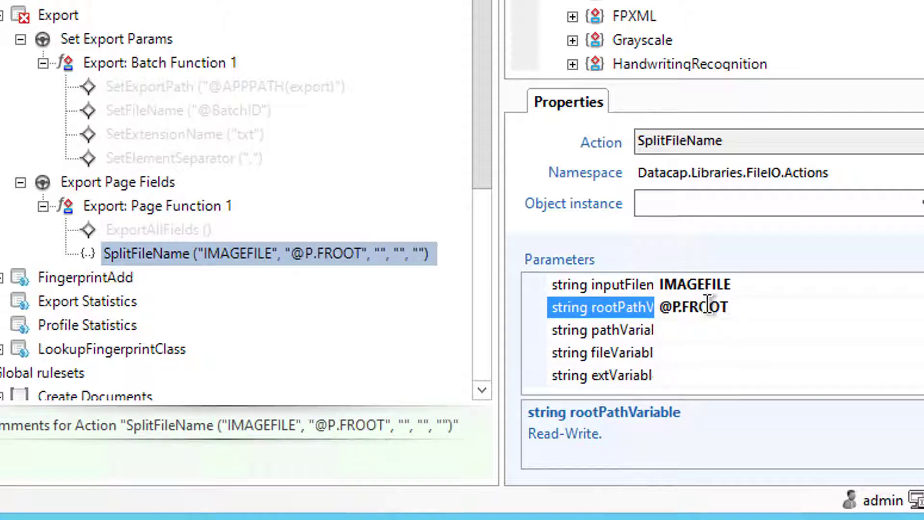
Set pathVariable to @P.FPATH, fileVariable to @P.FFILE and extVariable to @P.FEXT
{"action": "left_click", "coordinate": [696, 324]}
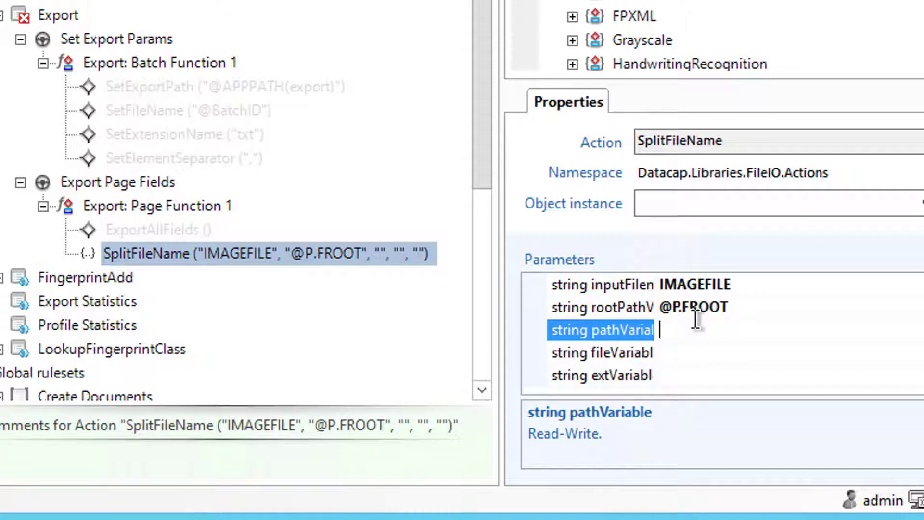
{"action": "type", "text": "@P"}
{"action": "type", "text": ".FPATH"}
{"action": "key", "text": "Return"}
{"action": "left_click", "coordinate": [688, 353]}
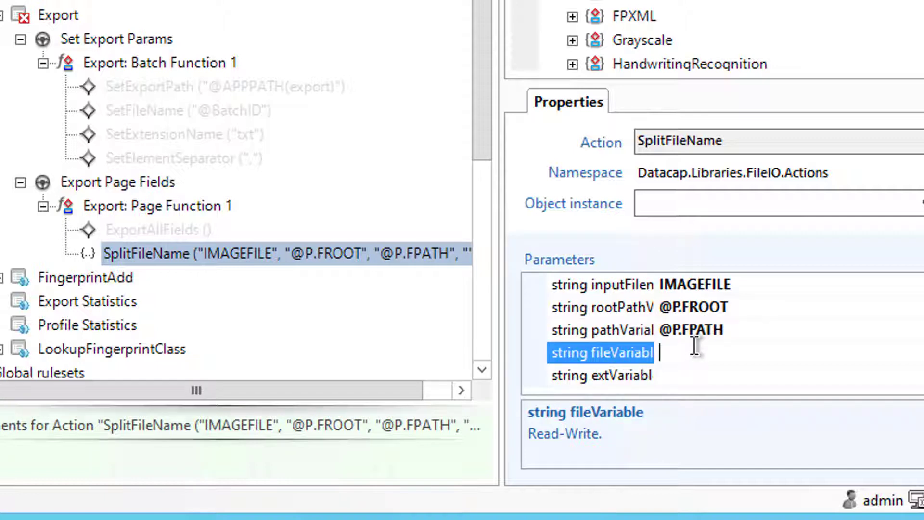
{"action": "type", "text": "@P.FFILE"}
{"action": "key", "text": "Return"}
{"action": "left_click", "coordinate": [685, 374]}
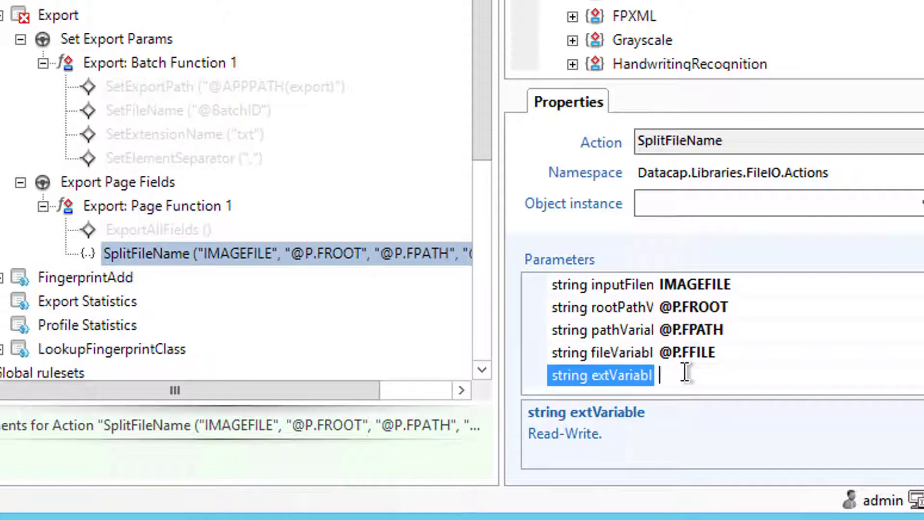
{"action": "type", "text": "@P.FEXT"}
{"action": "key", "text": "Return"}
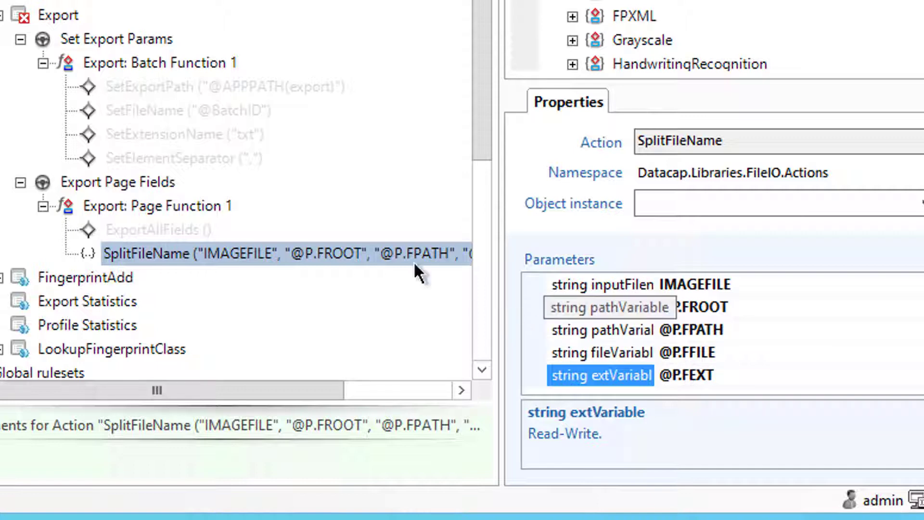
Rename Export: Page Function 1 to ExportToAccountsApp, then add an r prefix to make rExportToAccountsApp
{"action": "left_click", "coordinate": [111, 208]}
{"action": "left_click", "coordinate": [111, 208]}
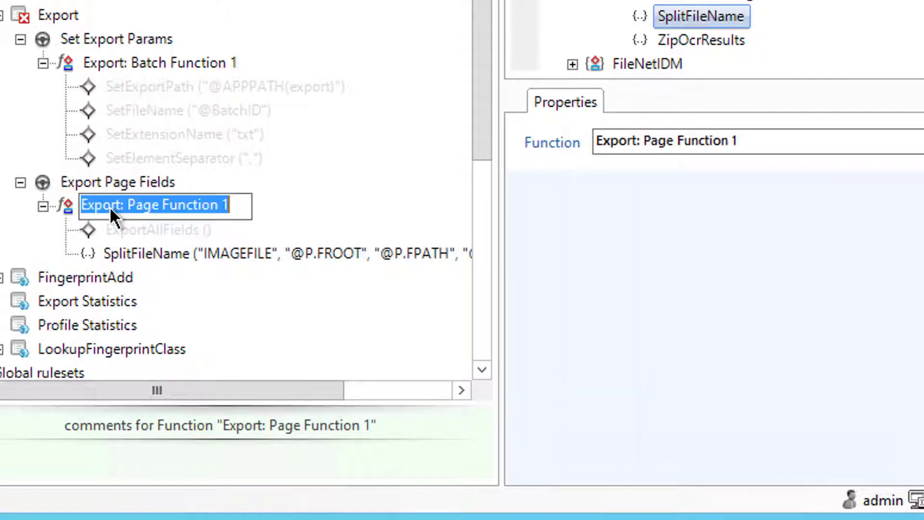
{"action": "type", "text": "ExportTo"}
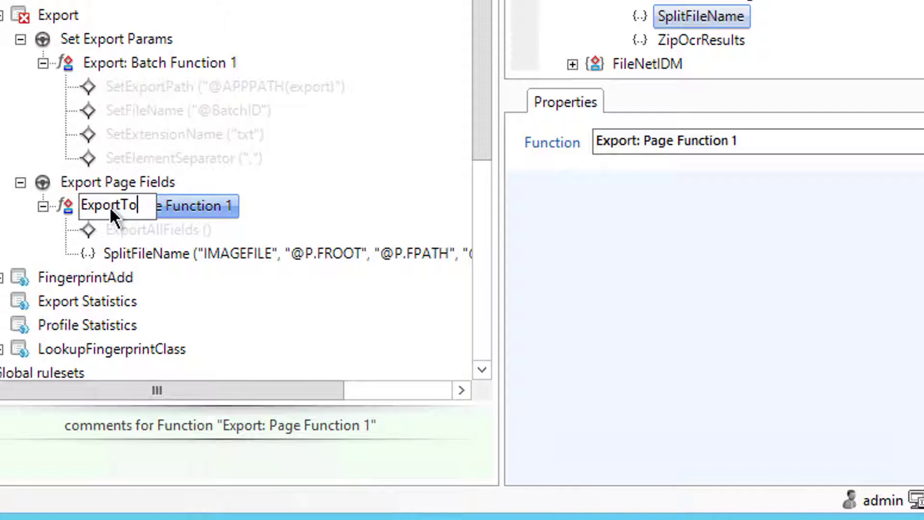
{"action": "type", "text": "Accou"}
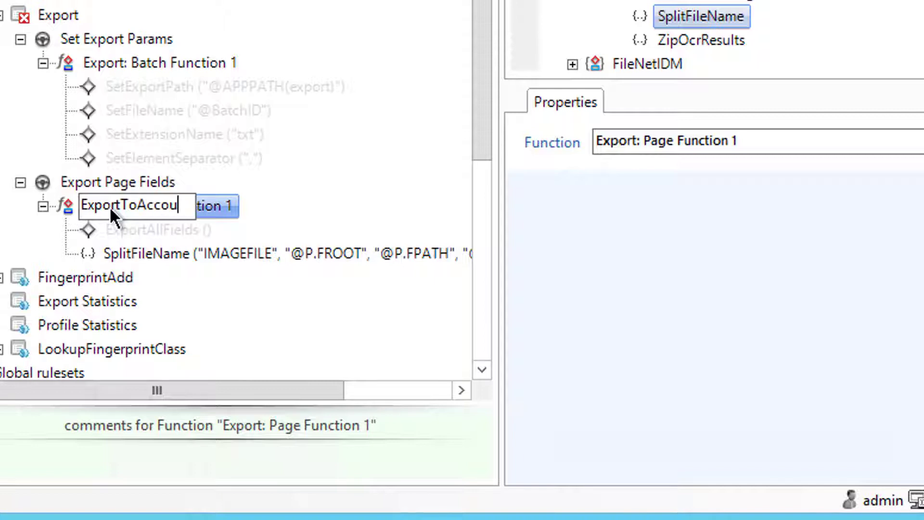
{"action": "type", "text": "ntsApp"}
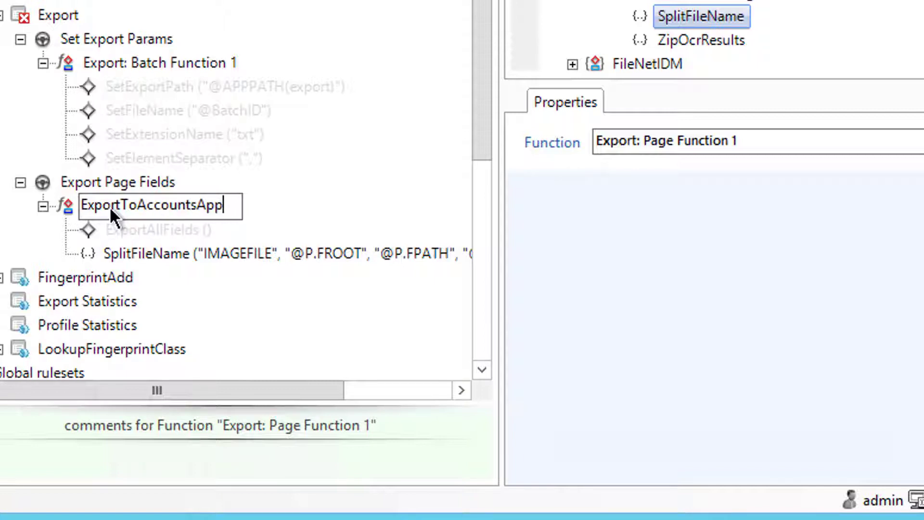
{"action": "key", "text": "Return"}
{"action": "left_click", "coordinate": [106, 205]}
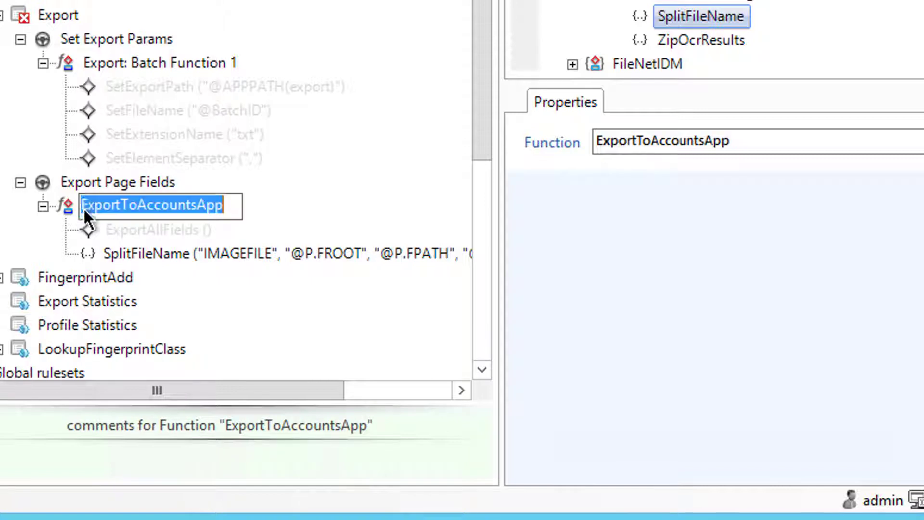
{"action": "left_click", "coordinate": [83, 207]}
{"action": "type", "text": "r"}
{"action": "key", "text": "Return"}
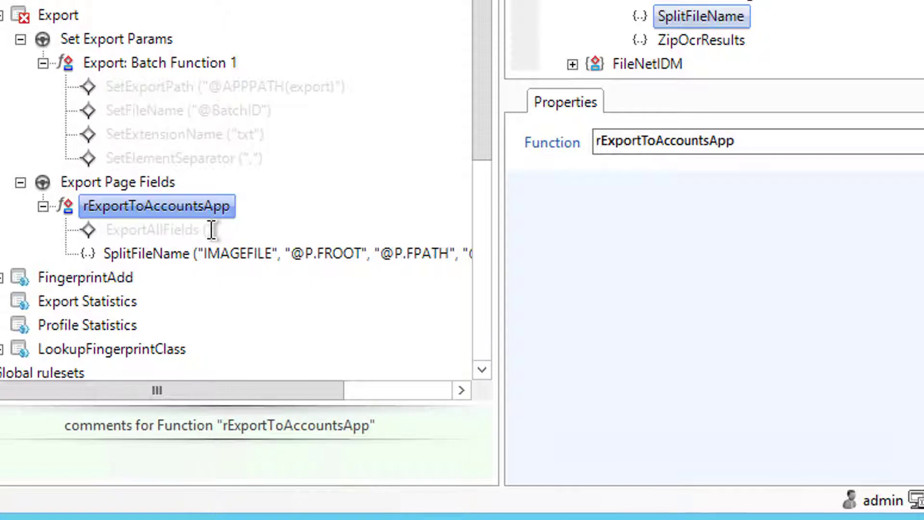
{"action": "left_click", "coordinate": [202, 255]}
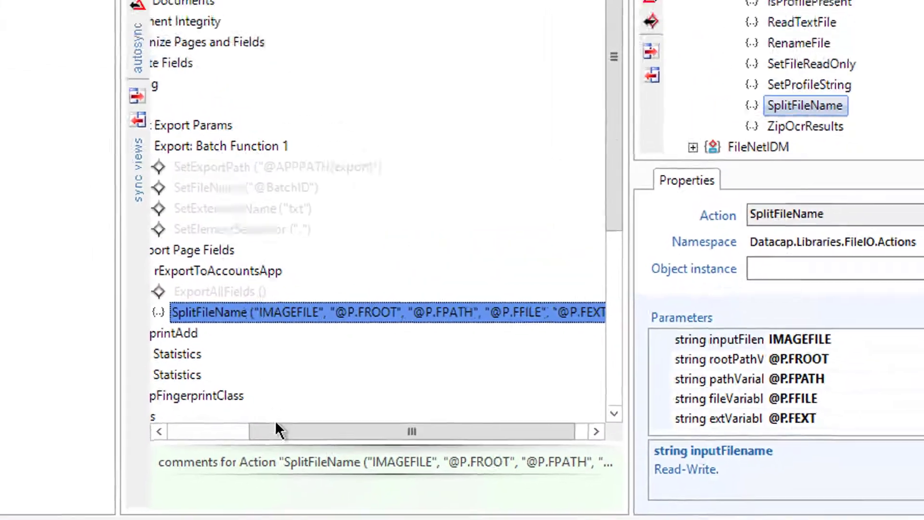
Find the rrCompare action in the rrunner library and review its help
{"action": "left_click_drag", "start_coordinate": [151, 385], "coordinate": [52, 384]}
{"action": "left_click", "coordinate": [152, 192]}
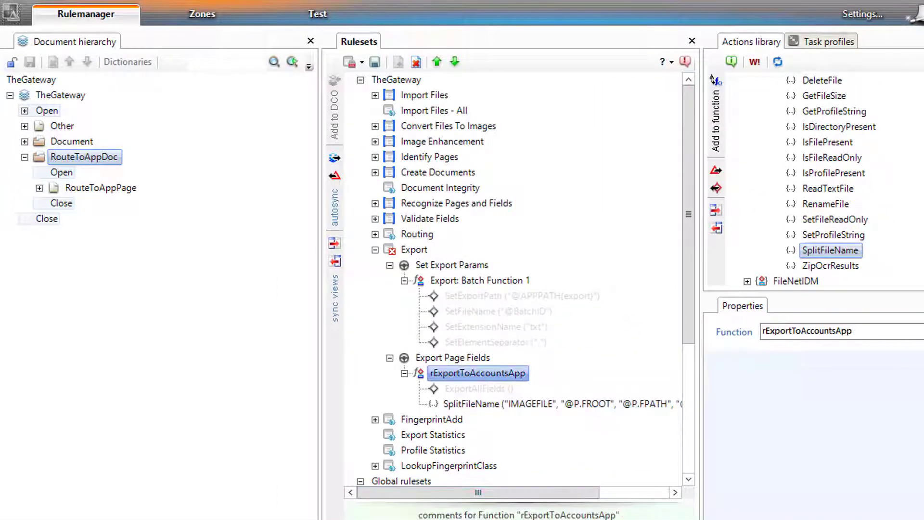
{"action": "scroll", "coordinate": [833, 180], "scroll_direction": "up", "scroll_amount": 2}
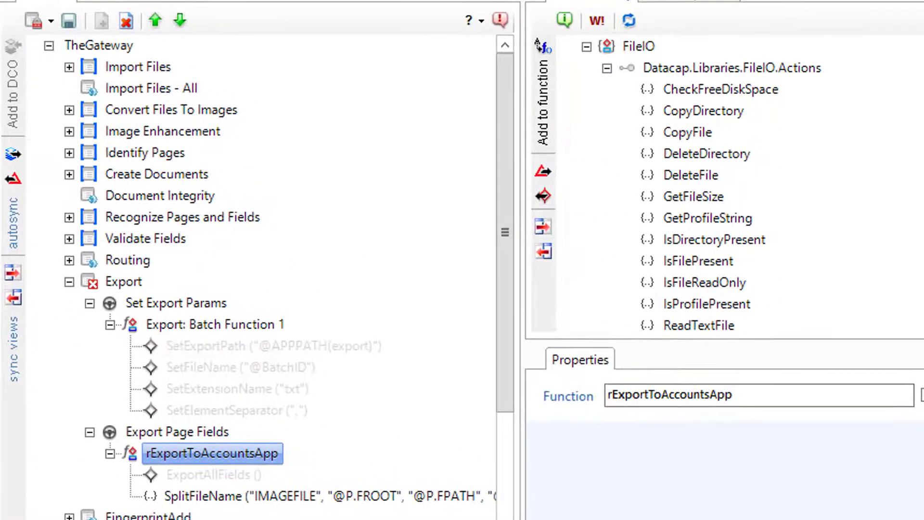
{"action": "scroll", "coordinate": [742, 186], "scroll_direction": "down", "scroll_amount": 6}
{"action": "scroll", "coordinate": [908, 285], "scroll_direction": "down", "scroll_amount": 3}
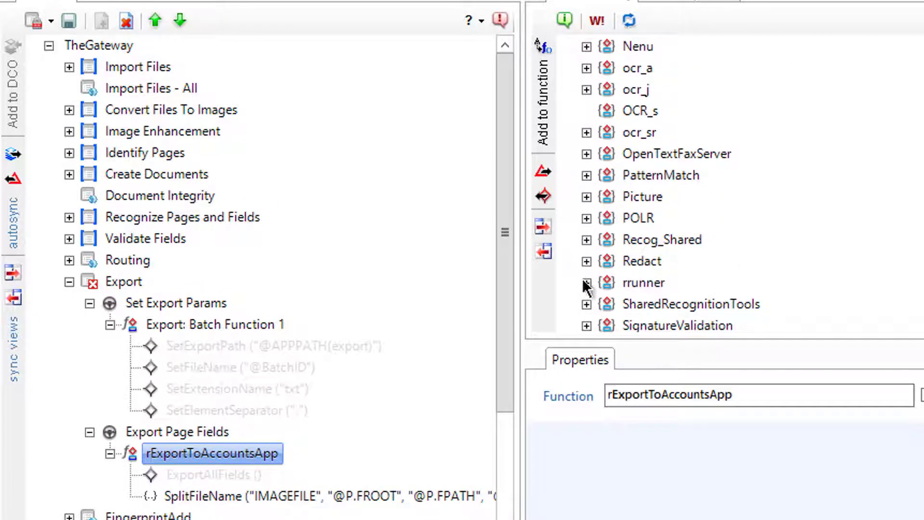
{"action": "left_click", "coordinate": [586, 282]}
{"action": "scroll", "coordinate": [619, 279], "scroll_direction": "down", "scroll_amount": 7}
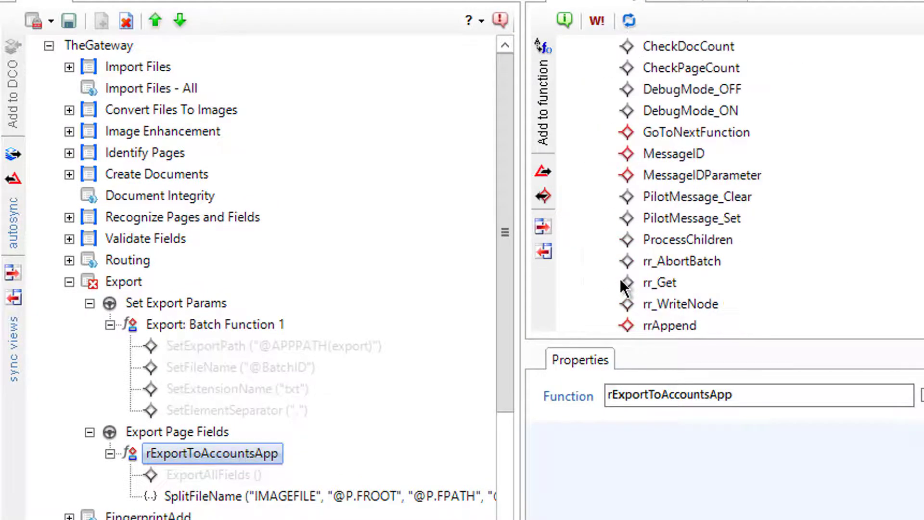
{"action": "left_click", "coordinate": [655, 242]}
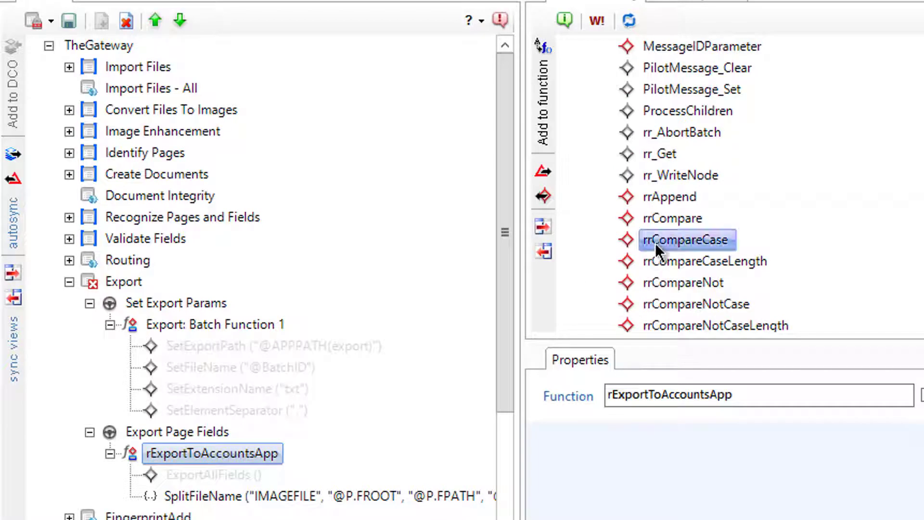
{"action": "left_click", "coordinate": [660, 218]}
{"action": "right_click", "coordinate": [660, 218]}
{"action": "left_click", "coordinate": [701, 236]}
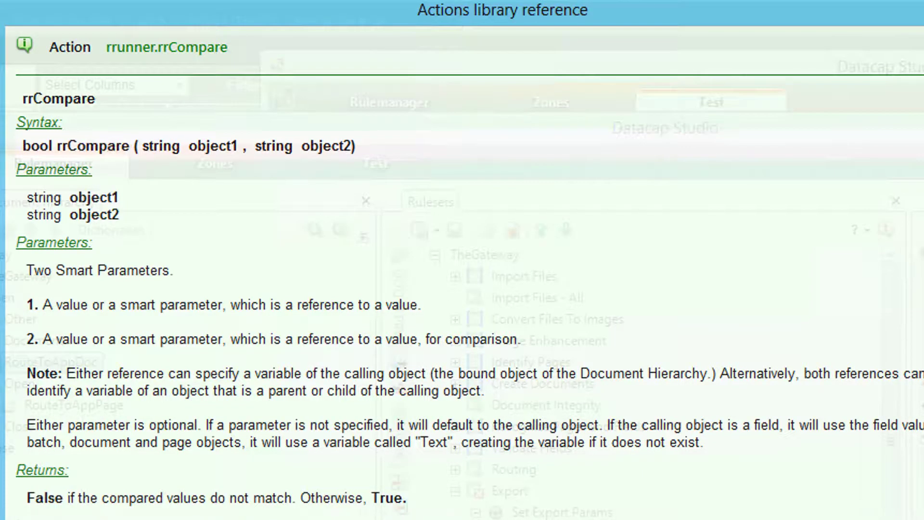
{"action": "left_click", "coordinate": [921, 7]}
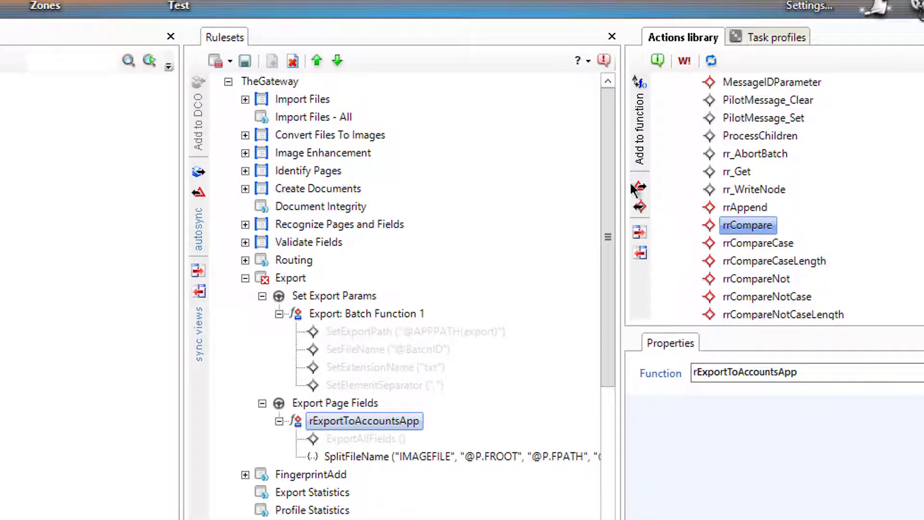
Add rrCompare to the rExportToAccountsApp function after SplitFileName, then switch to the Zones view
{"action": "left_click", "coordinate": [638, 152]}
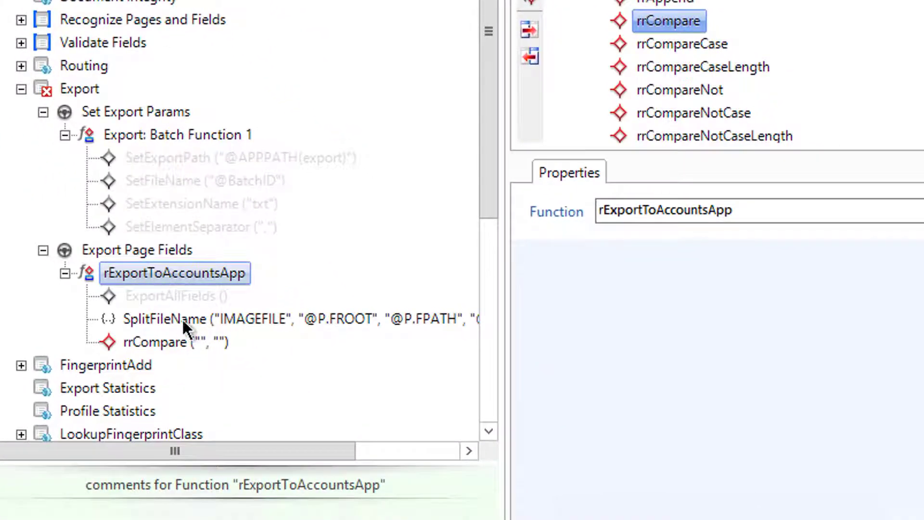
{"action": "left_click", "coordinate": [184, 340]}
{"action": "left_click", "coordinate": [779, 316]}
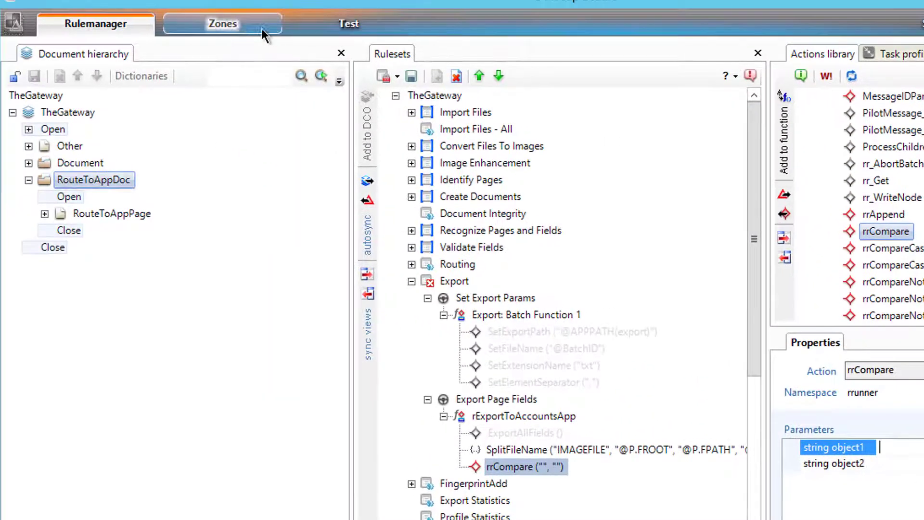
{"action": "left_click", "coordinate": [236, 22]}
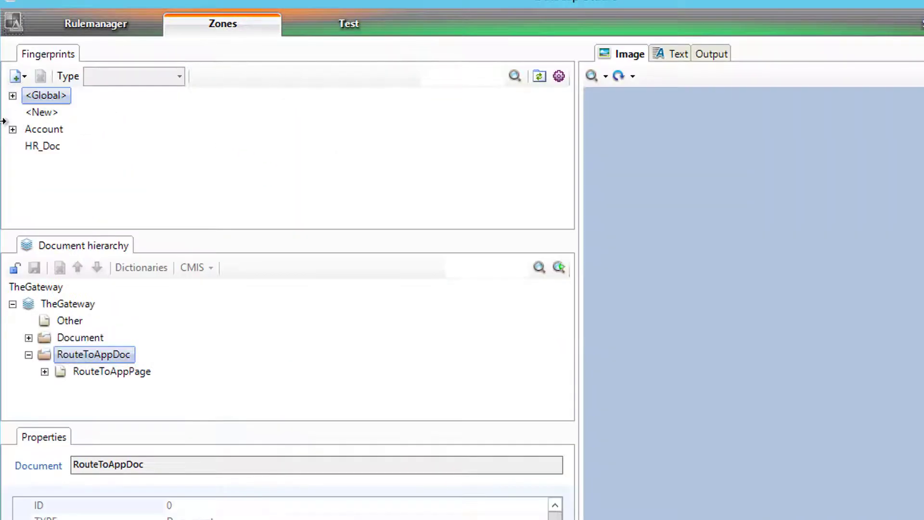
Set the rrCompare action's object1 parameter to Account
{"action": "left_click", "coordinate": [91, 23]}
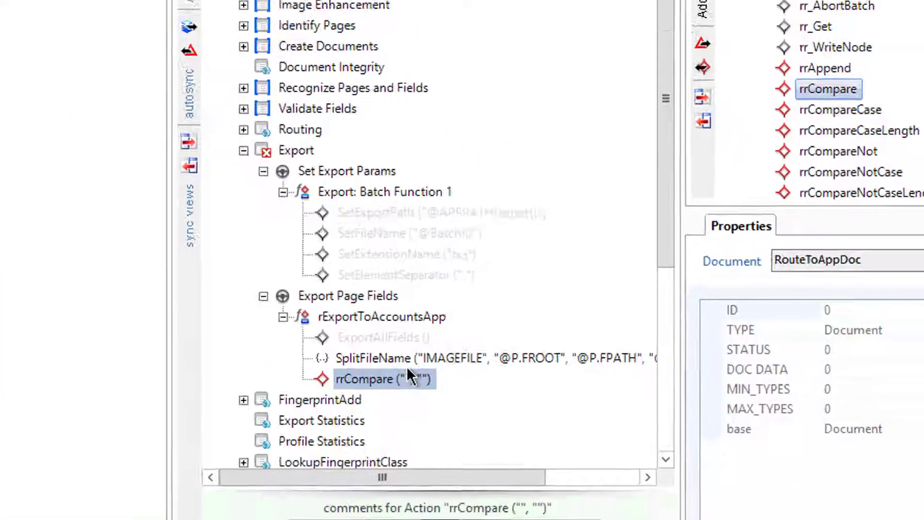
{"action": "left_click", "coordinate": [375, 359]}
{"action": "left_click", "coordinate": [359, 380]}
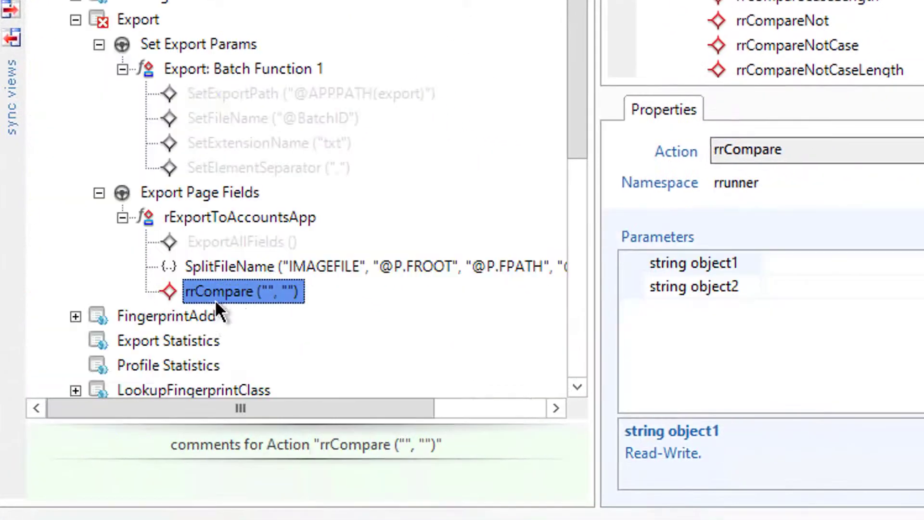
{"action": "left_click", "coordinate": [799, 256]}
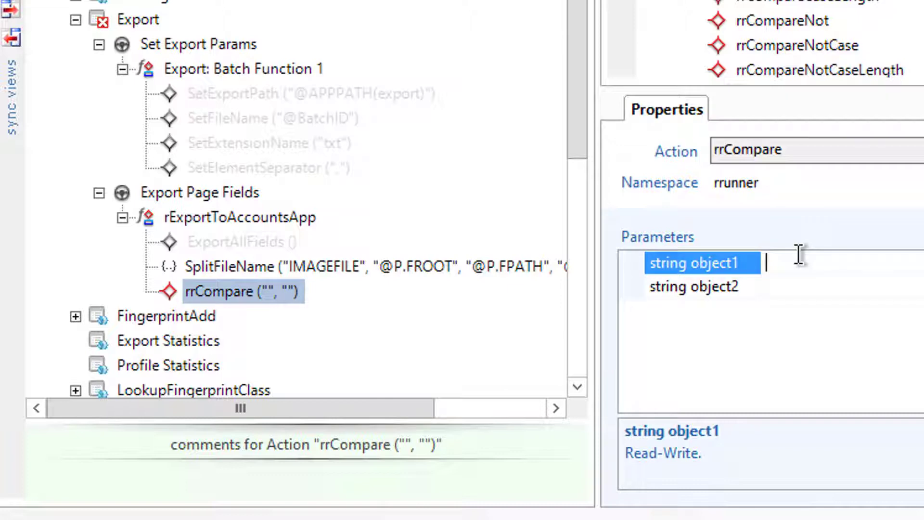
{"action": "type", "text": "Account"}
{"action": "left_click", "coordinate": [799, 287]}
Set rrCompare's object2 parameter to @P\AppName
{"action": "type", "text": "@"}
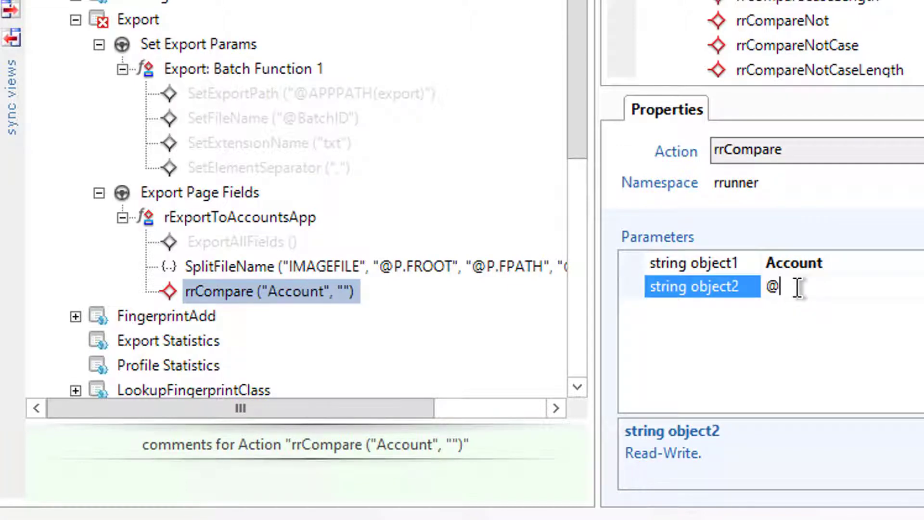
{"action": "type", "text": "P"}
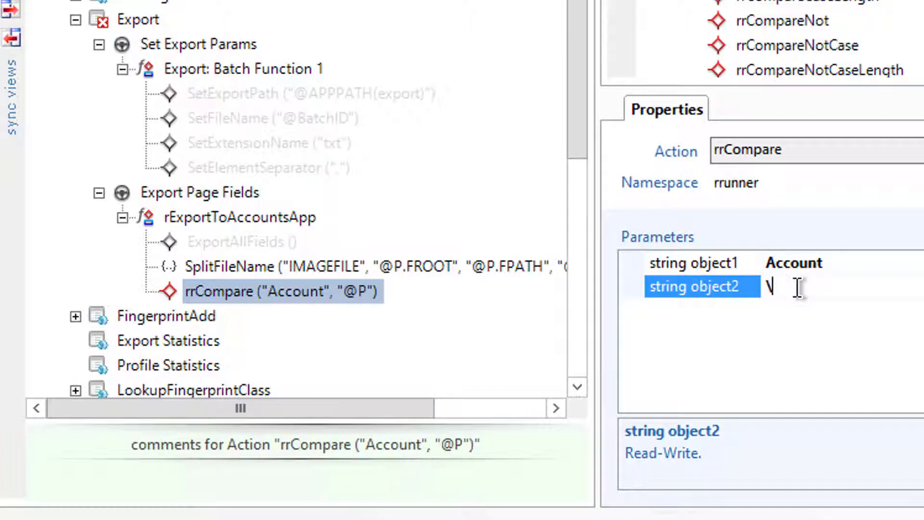
{"action": "key", "text": "BackSpace"}
{"action": "type", "text": "@P\\"}
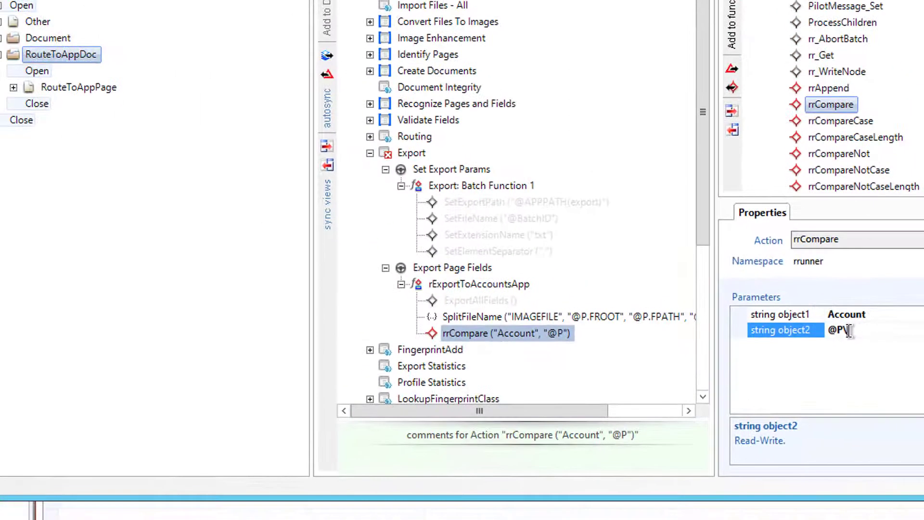
{"action": "type", "text": "Route"}
{"action": "left_click", "coordinate": [14, 87]}
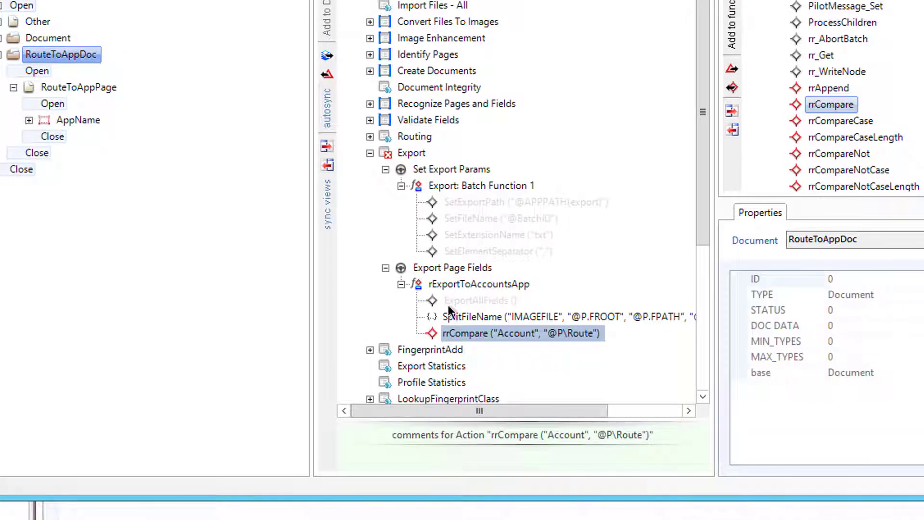
{"action": "left_click", "coordinate": [454, 332]}
{"action": "left_click", "coordinate": [904, 331]}
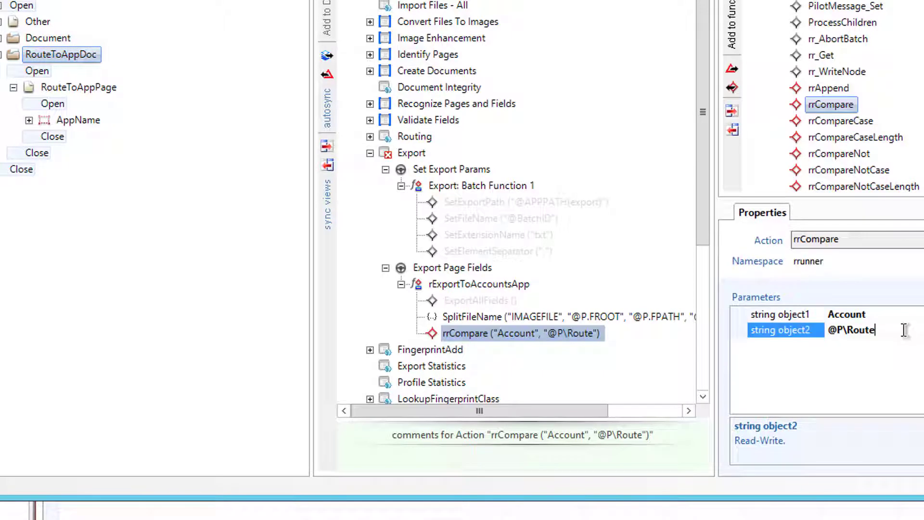
{"action": "key", "text": "BackSpace"}
{"action": "key", "text": "BackSpace"}
{"action": "key", "text": "BackSpace"}
{"action": "key", "text": "BackSpace"}
{"action": "key", "text": "BackSpace"}
{"action": "type", "text": "AppName"}
{"action": "key", "text": "Return"}
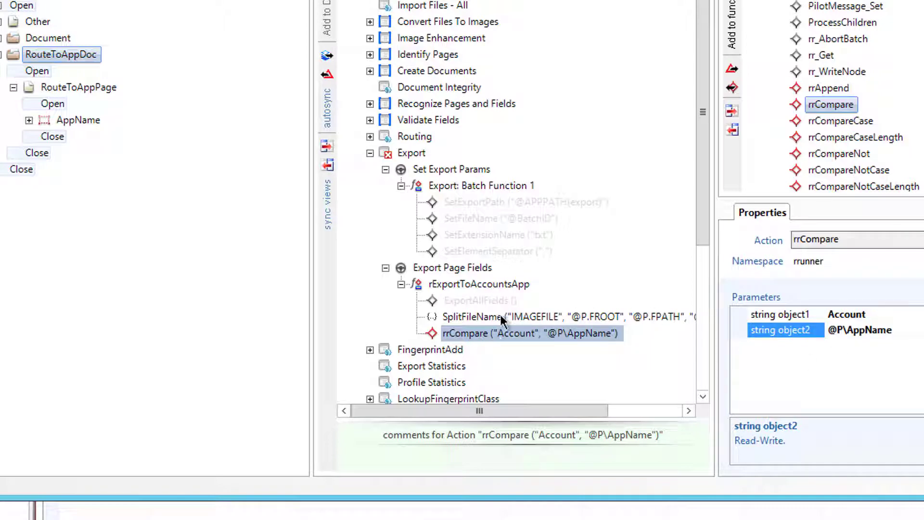
{"action": "right_click", "coordinate": [830, 107]}
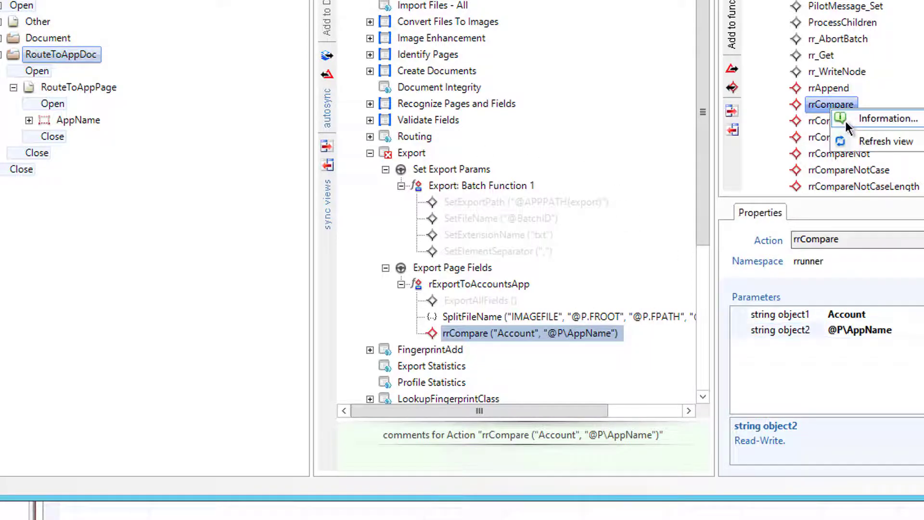
{"action": "key", "text": "Escape"}
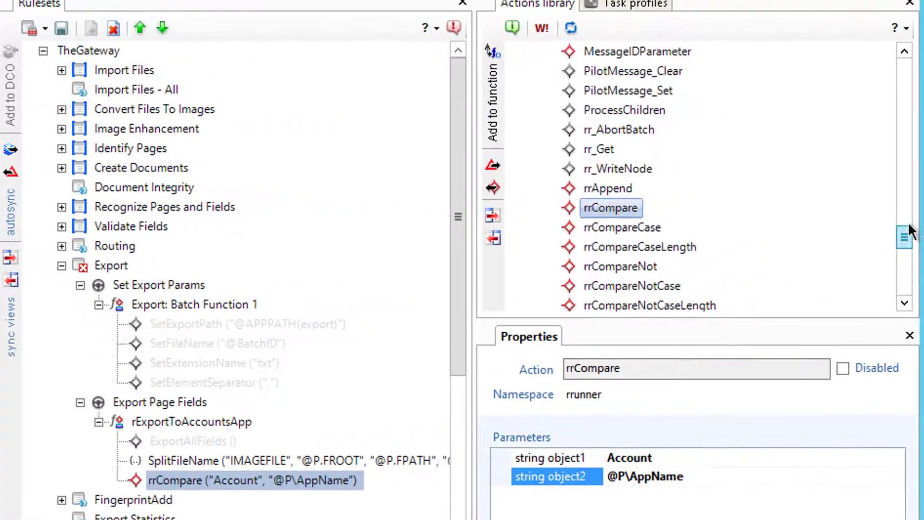
Add the FileIO CopyFile action to the rExportToAccountsApp function
{"action": "left_click_drag", "start_coordinate": [908, 230], "coordinate": [910, 127]}
{"action": "left_click", "coordinate": [625, 149]}
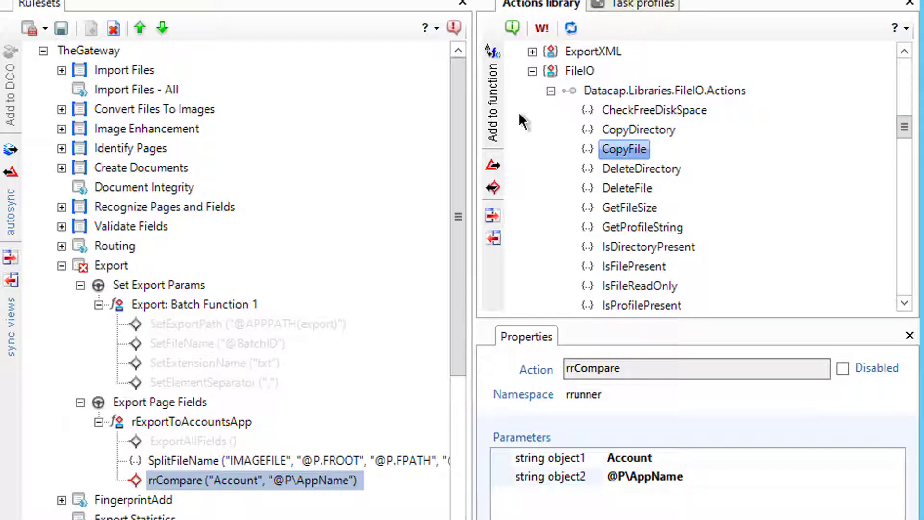
{"action": "left_click", "coordinate": [492, 101]}
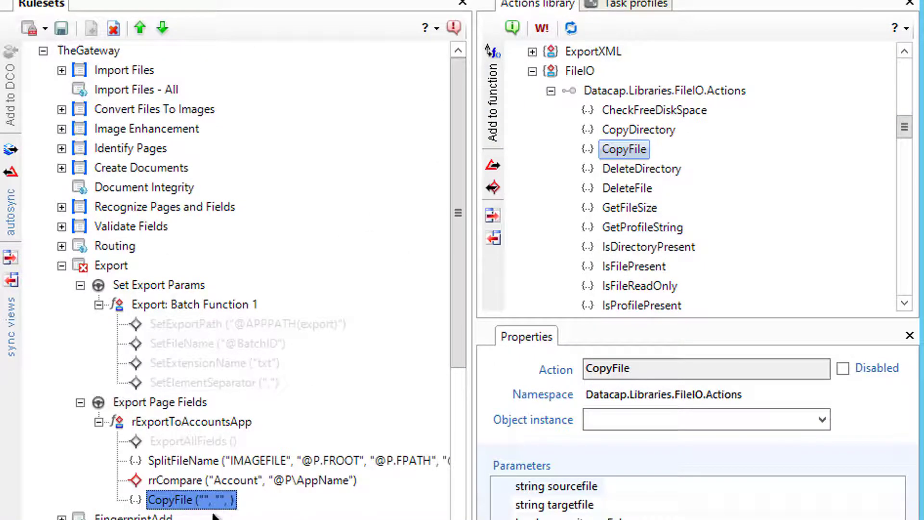
Set CopyFile's sourcefile to @P.IMAGEFILE and targetfile to c:\Datacap\Accounts\
{"action": "left_click", "coordinate": [640, 486]}
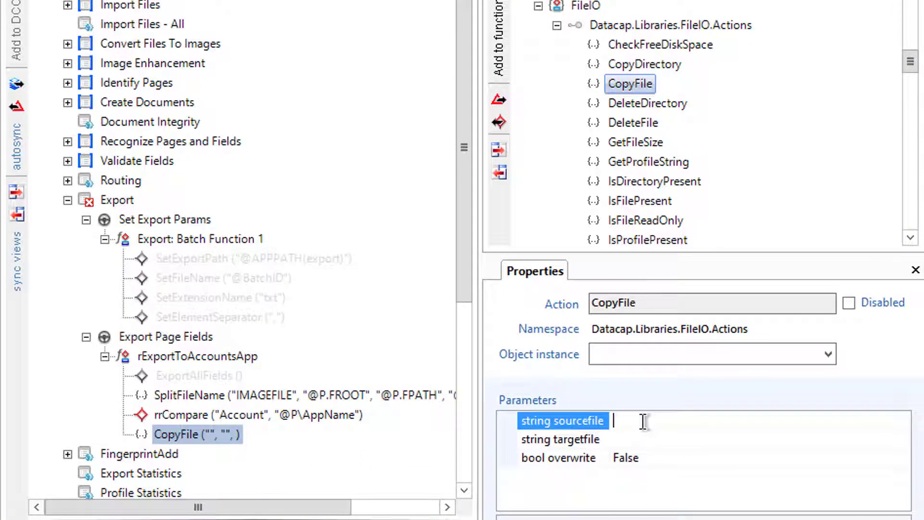
{"action": "type", "text": "@P.IMAGEFILE"}
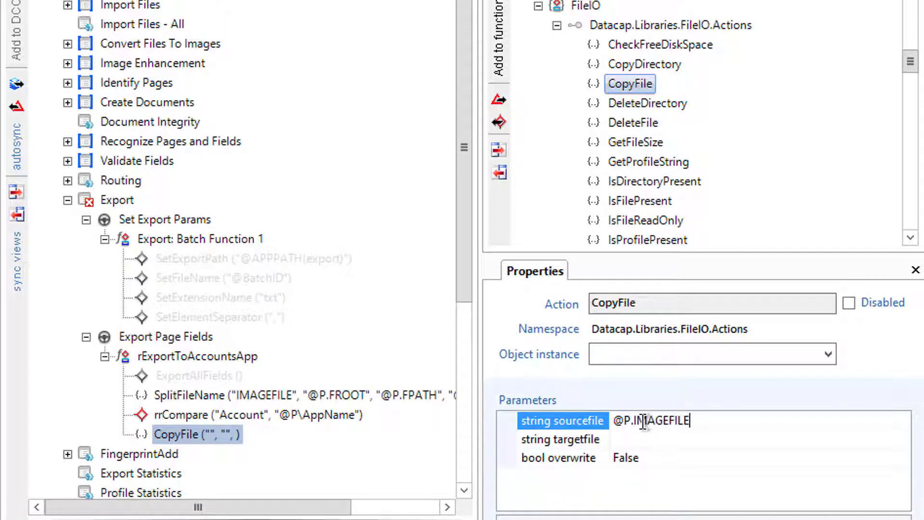
{"action": "key", "text": "Return"}
{"action": "left_click", "coordinate": [644, 436]}
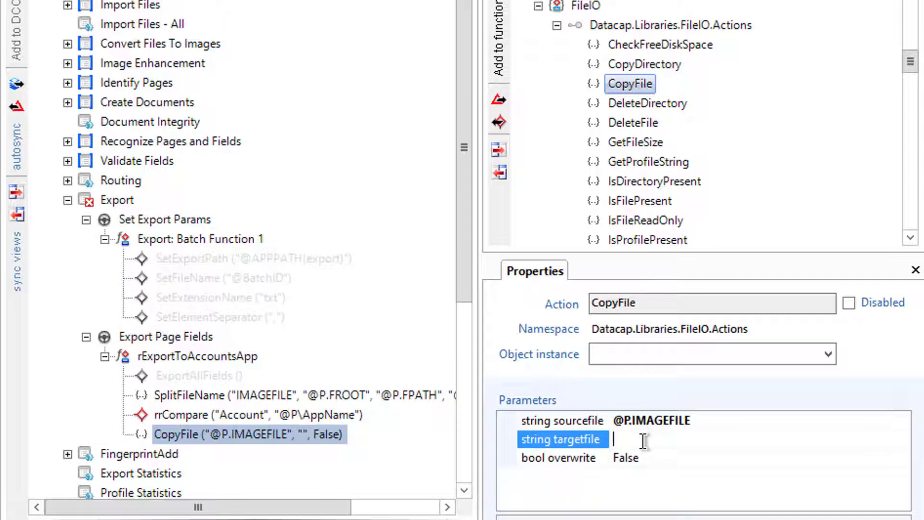
{"action": "type", "text": "c:\\Datacap\\Accounts\\"}
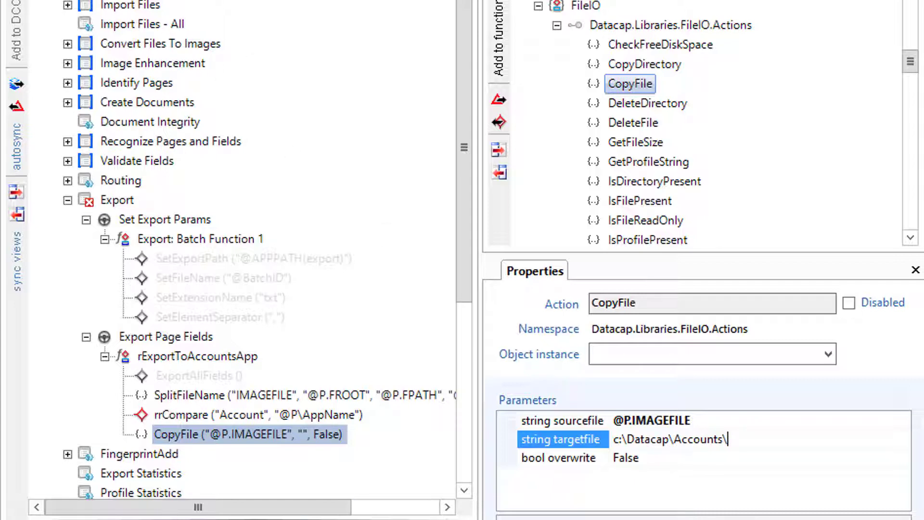
{"action": "key", "text": "Return"}
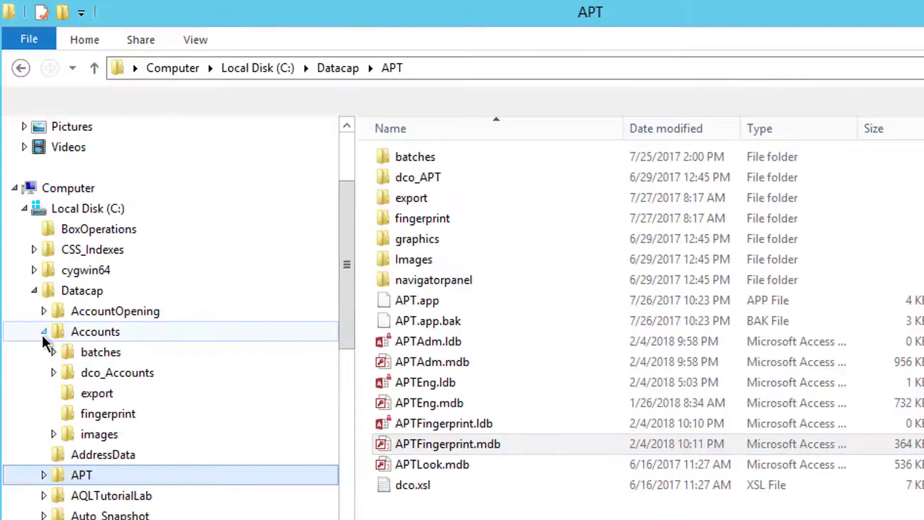
Navigate File Explorer to C:\Datacap\Accounts\images\Input_SingleTIFFs and select its address-bar path
{"action": "left_click", "coordinate": [54, 434]}
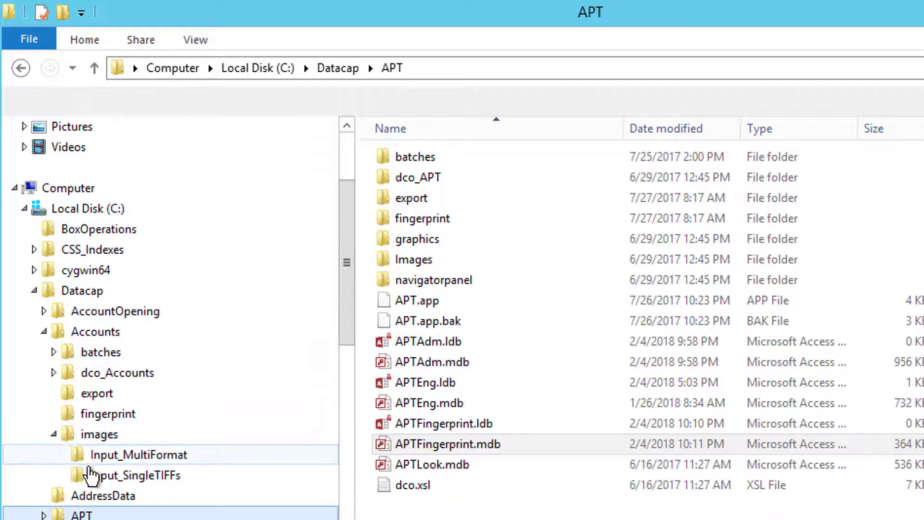
{"action": "left_click", "coordinate": [89, 456]}
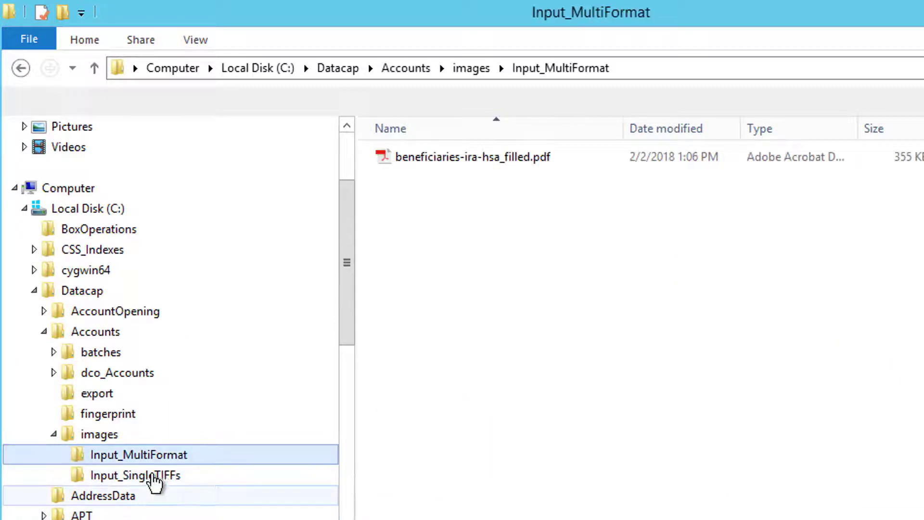
{"action": "left_click", "coordinate": [153, 476]}
{"action": "left_click", "coordinate": [656, 70]}
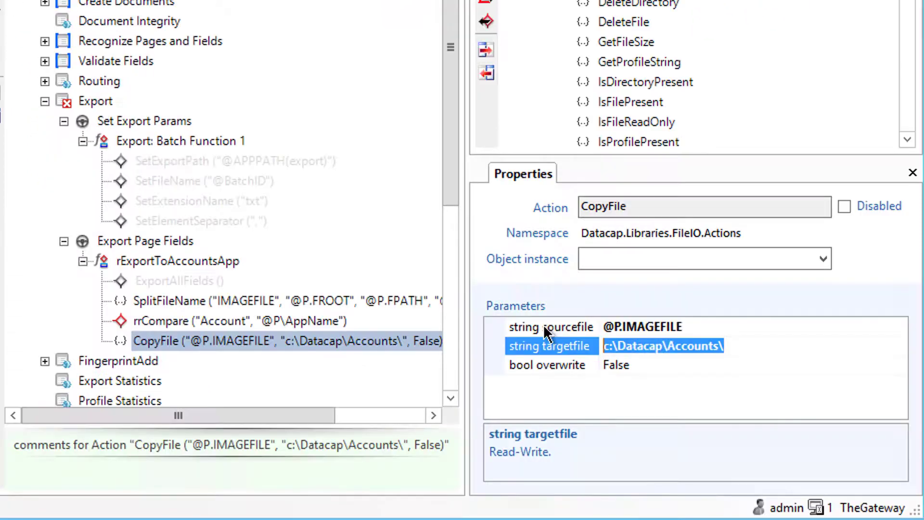
Paste the Input_SingleTIFFs path into targetfile and join its parts with + separators
{"action": "type", "text": "C:\\Datacap\\Accounts\\images\\Input_SingleTIFFs"}
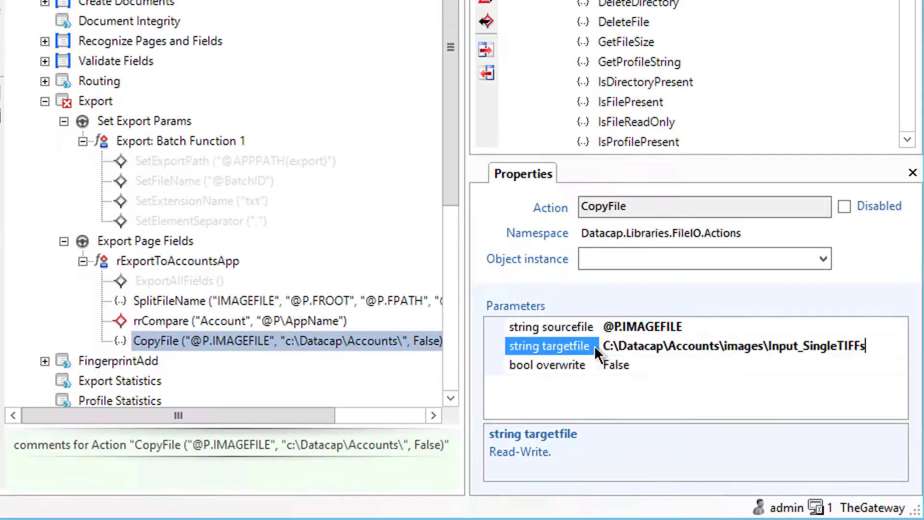
{"action": "left_click", "coordinate": [619, 348]}
{"action": "key", "text": "Left"}
{"action": "type", "text": "+"}
{"action": "key", "text": "Right"}
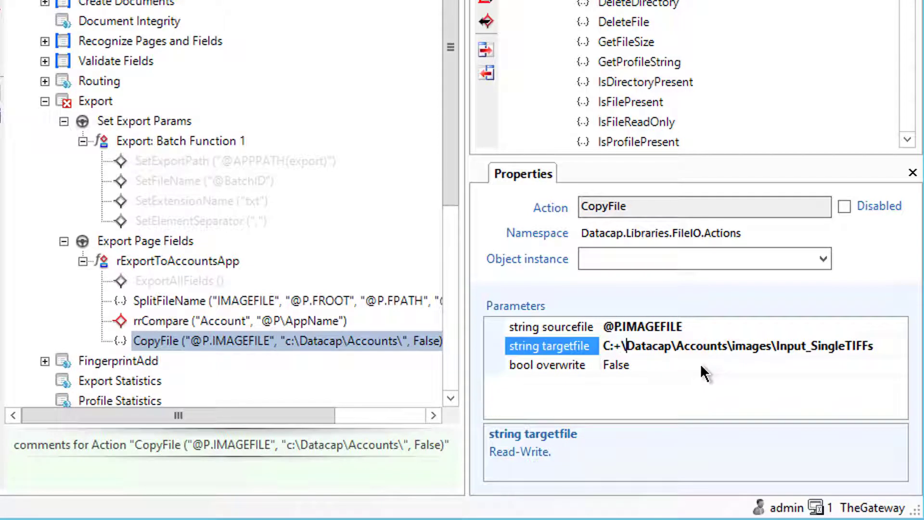
{"action": "type", "text": "+"}
{"action": "key", "text": "Right"}
{"action": "key", "text": "Right"}
{"action": "key", "text": "Right"}
{"action": "key", "text": "Right"}
{"action": "key", "text": "Right"}
{"action": "key", "text": "Right"}
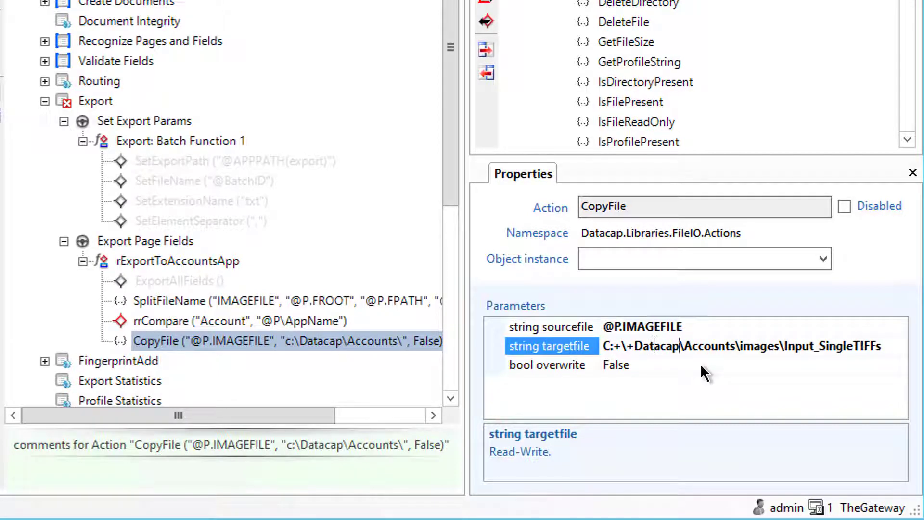
{"action": "type", "text": "+"}
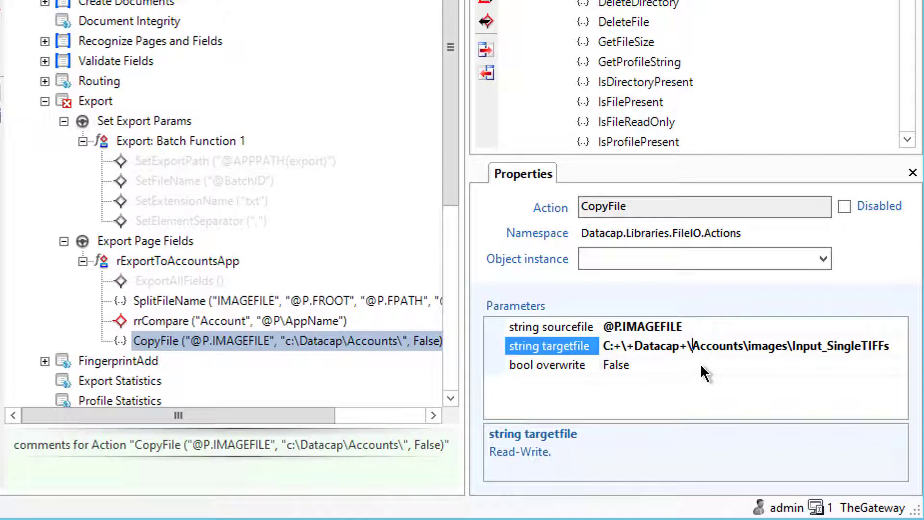
{"action": "type", "text": "+"}
{"action": "key", "text": "Right"}
{"action": "key", "text": "Right"}
{"action": "key", "text": "Right"}
{"action": "key", "text": "Right"}
{"action": "key", "text": "Right"}
{"action": "key", "text": "Right"}
{"action": "key", "text": "Right"}
{"action": "key", "text": "Right"}
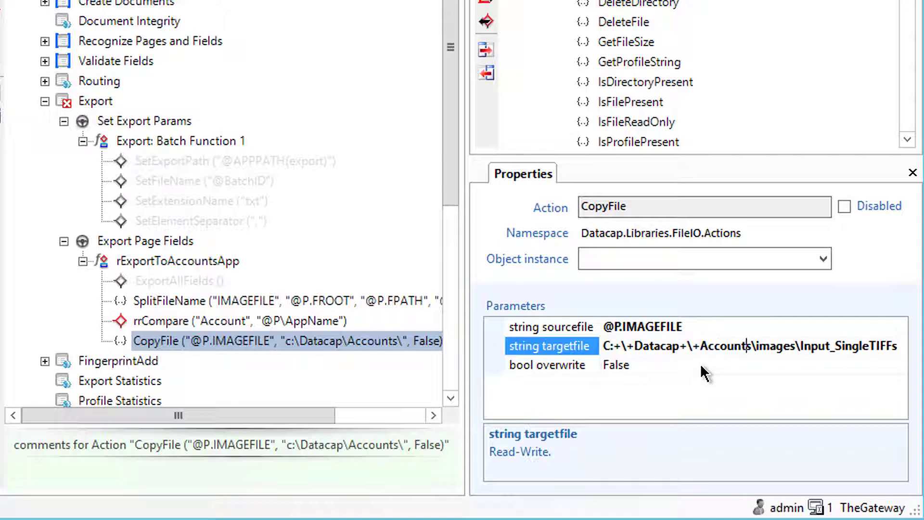
{"action": "type", "text": "+"}
{"action": "key", "text": "Right"}
{"action": "key", "text": "Right"}
{"action": "key", "text": "Right"}
{"action": "key", "text": "Left"}
{"action": "key", "text": "Left"}
{"action": "type", "text": "+"}
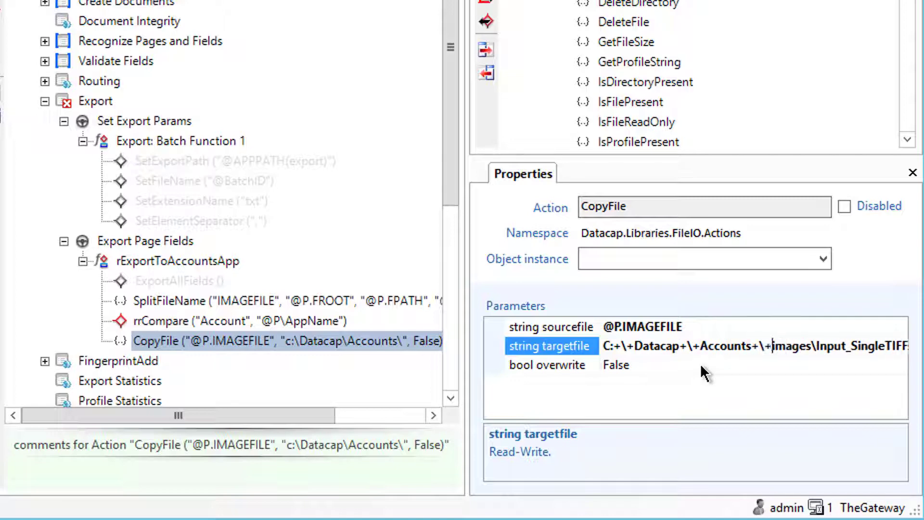
{"action": "key", "text": "Right"}
{"action": "key", "text": "Right"}
{"action": "key", "text": "Right"}
{"action": "key", "text": "Right"}
{"action": "key", "text": "Right"}
{"action": "key", "text": "Right"}
{"action": "type", "text": "+"}
{"action": "key", "text": "Right"}
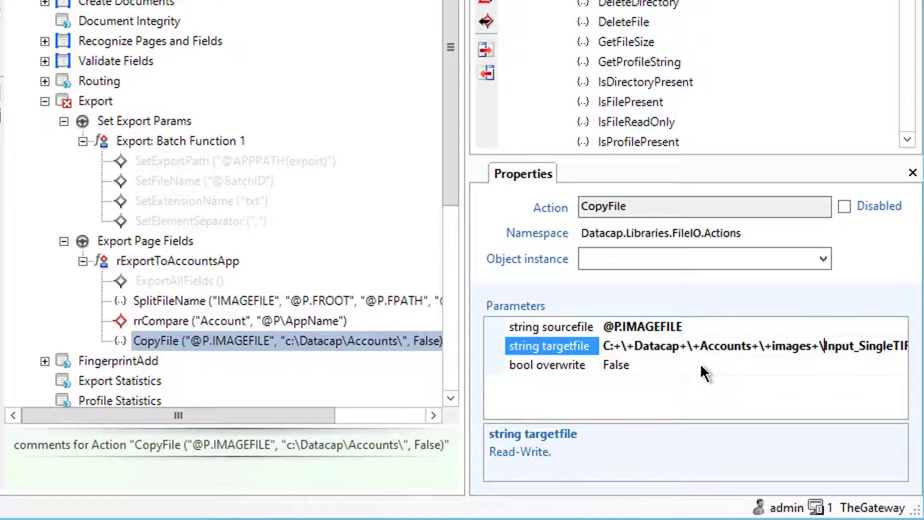
{"action": "type", "text": "+"}
{"action": "key", "text": "Right"}
{"action": "key", "text": "Right"}
{"action": "key", "text": "Right"}
{"action": "key", "text": "Right"}
{"action": "key", "text": "Right"}
{"action": "key", "text": "Right"}
{"action": "key", "text": "Right"}
{"action": "key", "text": "Right"}
{"action": "key", "text": "Right"}
{"action": "key", "text": "Right"}
{"action": "key", "text": "Right"}
{"action": "key", "text": "Right"}
{"action": "key", "text": "Right"}
{"action": "key", "text": "Right"}
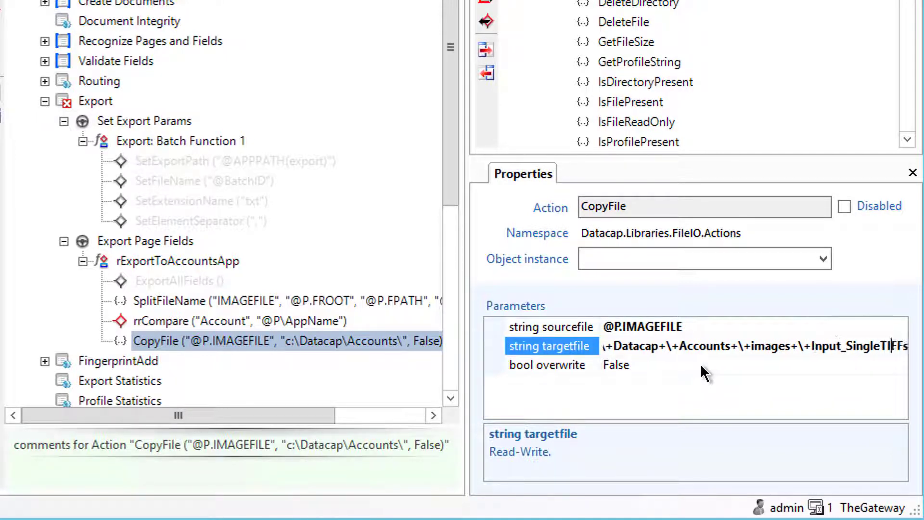
{"action": "key", "text": "Right"}
{"action": "key", "text": "Right"}
{"action": "key", "text": "Right"}
{"action": "type", "text": "+\\+"}
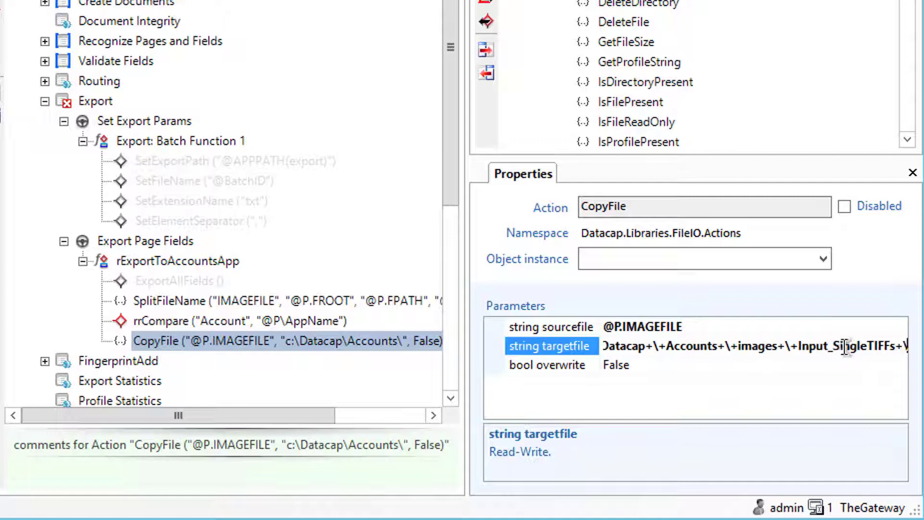
{"action": "type", "text": "@P"}
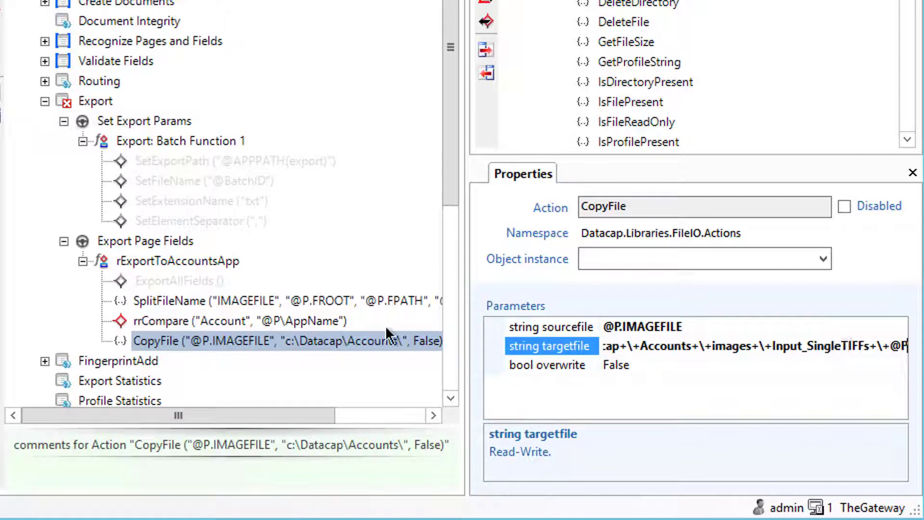
{"action": "key", "text": "BackSpace"}
{"action": "type", "text": "BATCH"}
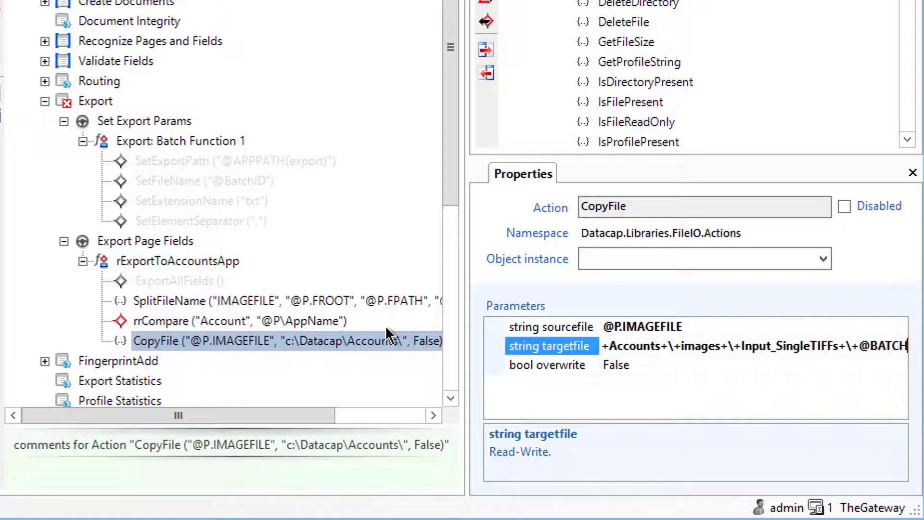
{"action": "type", "text": "ID+"}
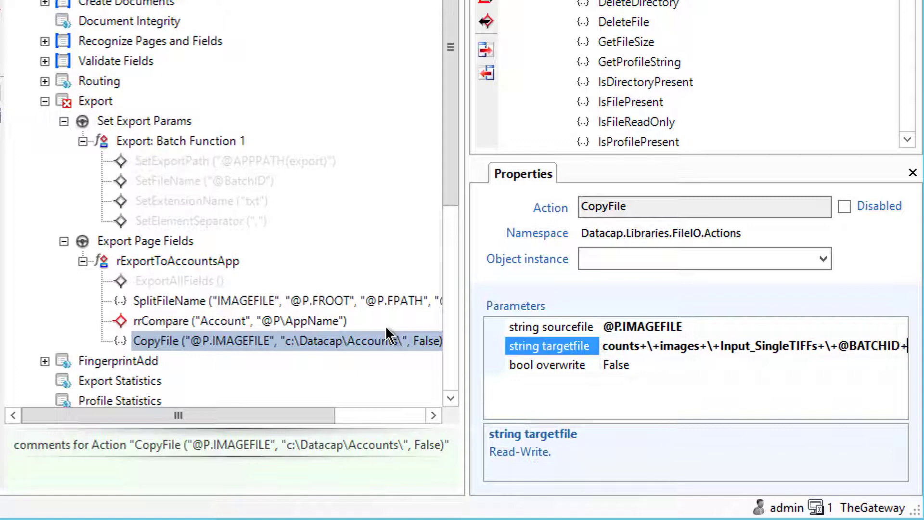
{"action": "type", "text": "_"}
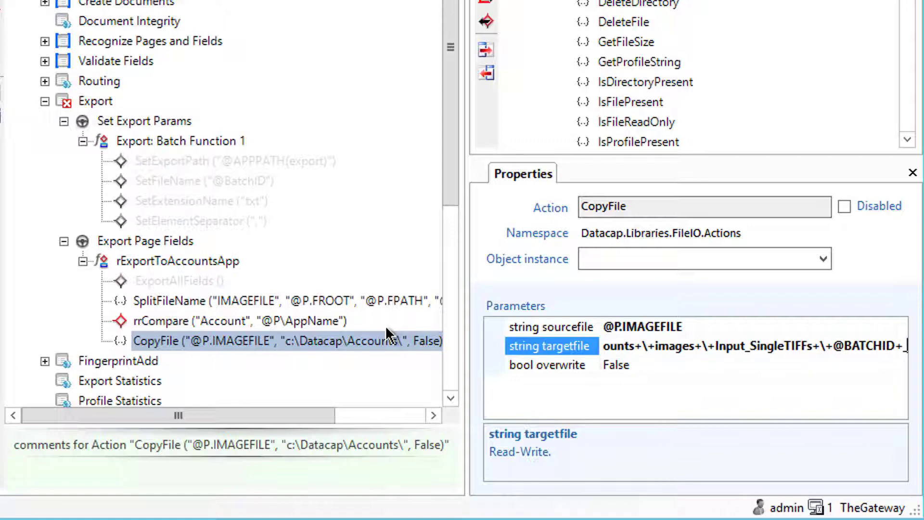
{"action": "type", "text": "+"}
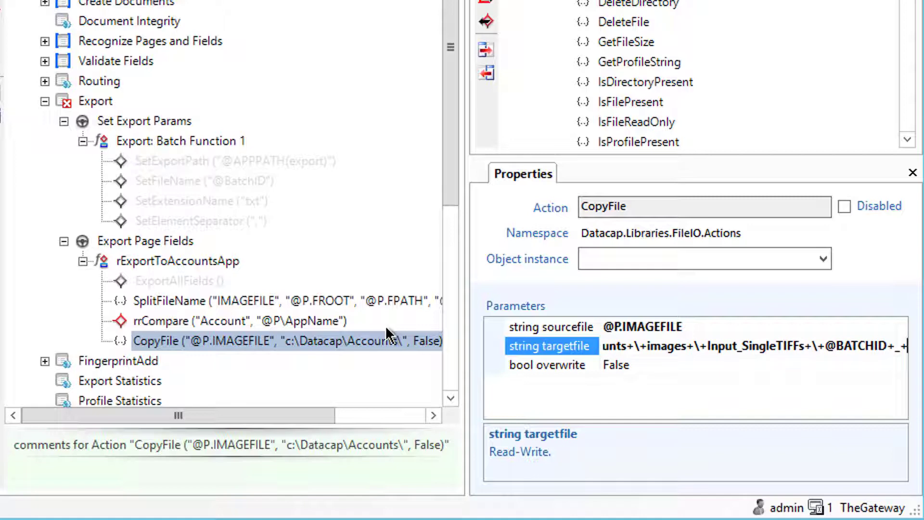
{"action": "type", "text": "@P"}
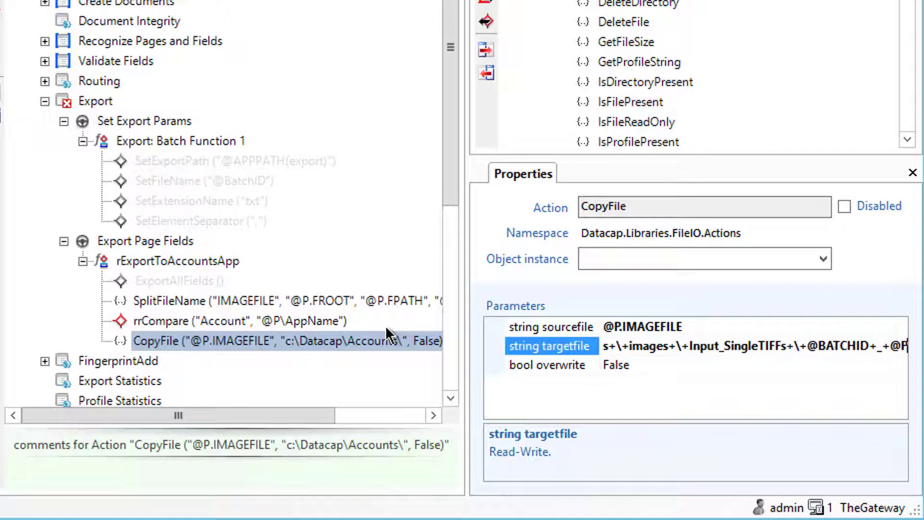
{"action": "type", "text": ".F"}
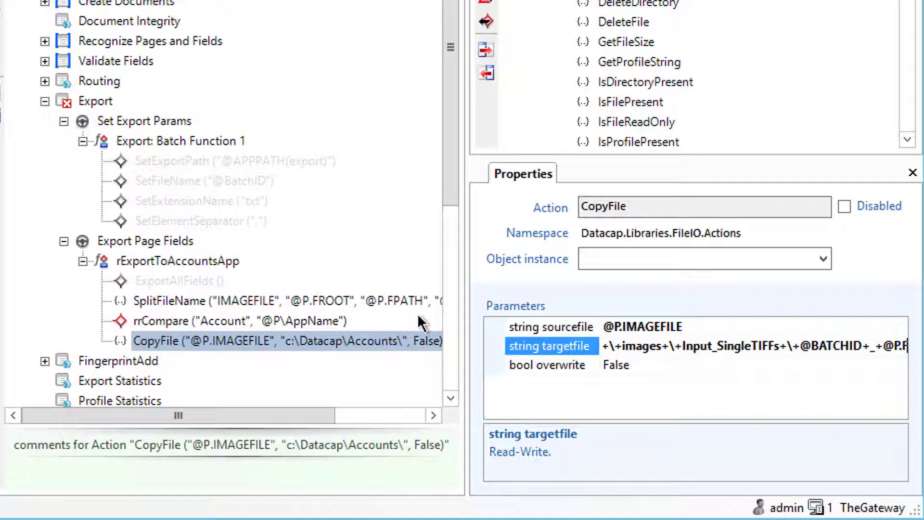
{"action": "left_click_drag", "start_coordinate": [323, 417], "coordinate": [397, 415]}
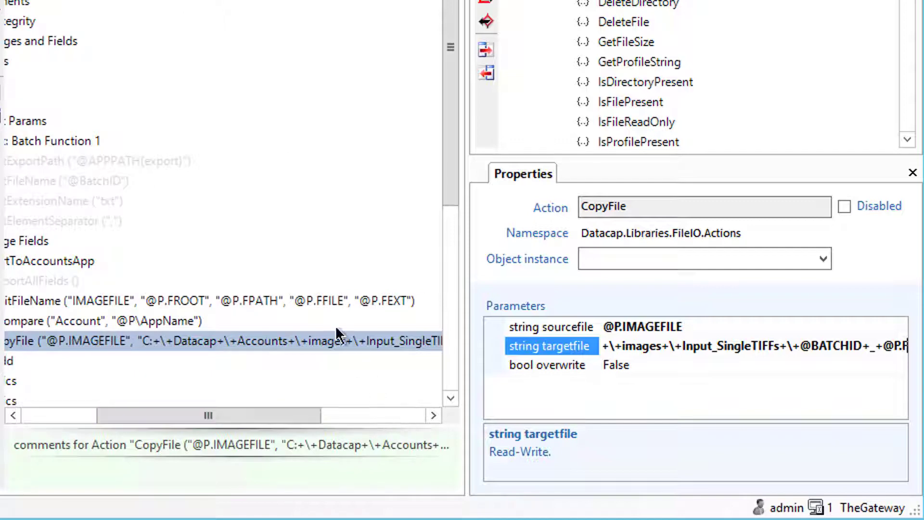
{"action": "left_click_drag", "start_coordinate": [306, 420], "coordinate": [246, 418]}
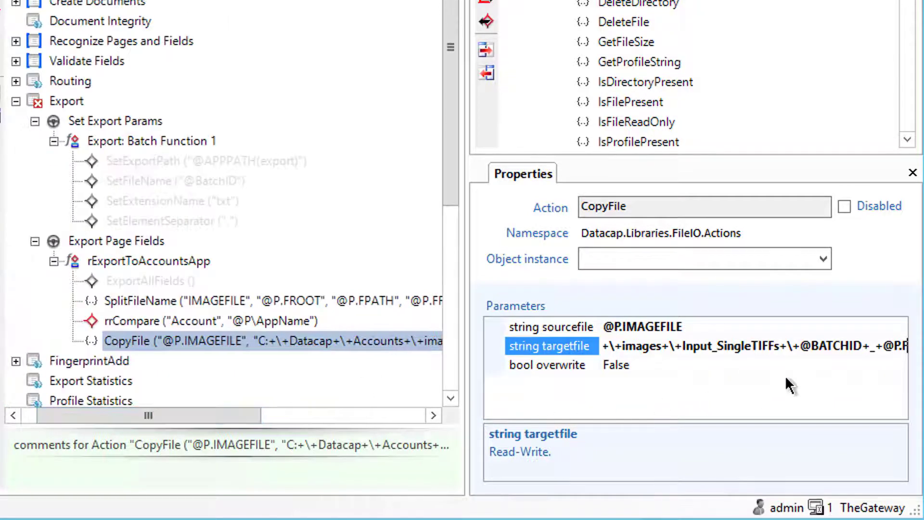
{"action": "left_click", "coordinate": [904, 347]}
{"action": "key", "text": "Right"}
{"action": "key", "text": "Right"}
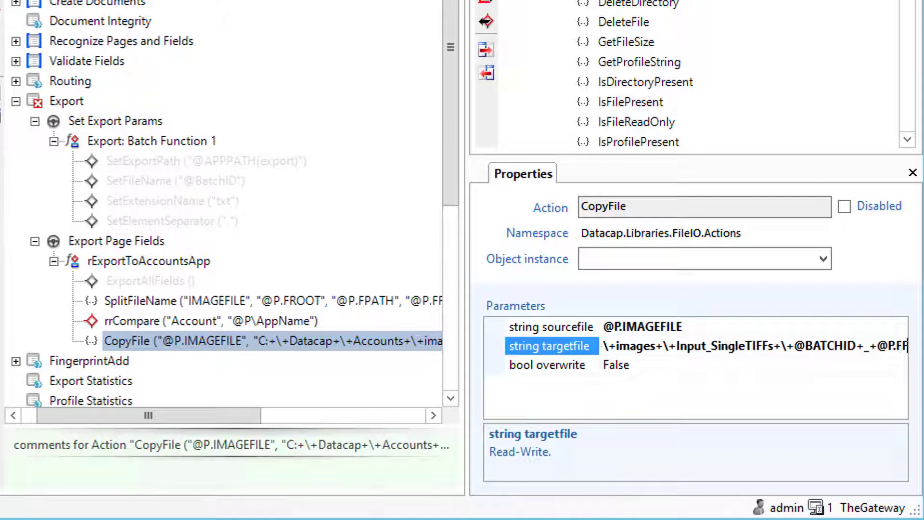
{"action": "key", "text": "Right"}
{"action": "key", "text": "Right"}
{"action": "key", "text": "Right"}
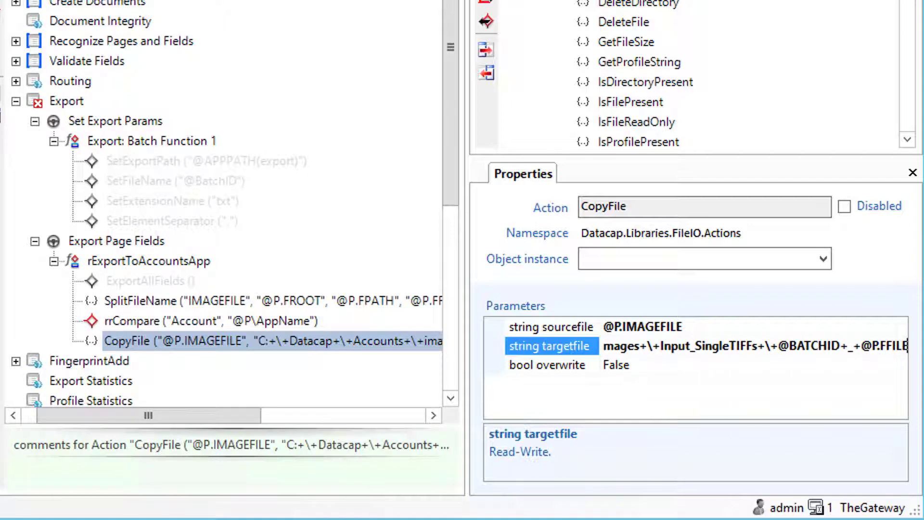
{"action": "key", "text": "Right"}
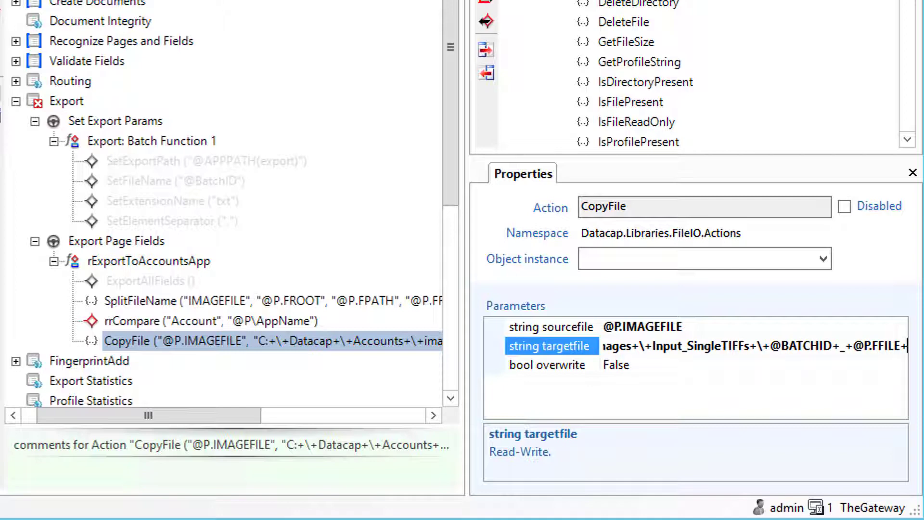
{"action": "key", "text": "Right"}
{"action": "key", "text": "Right"}
{"action": "key", "text": "Right"}
{"action": "key", "text": "Right"}
{"action": "key", "text": "Right"}
{"action": "key", "text": "Right"}
{"action": "key", "text": "Right"}
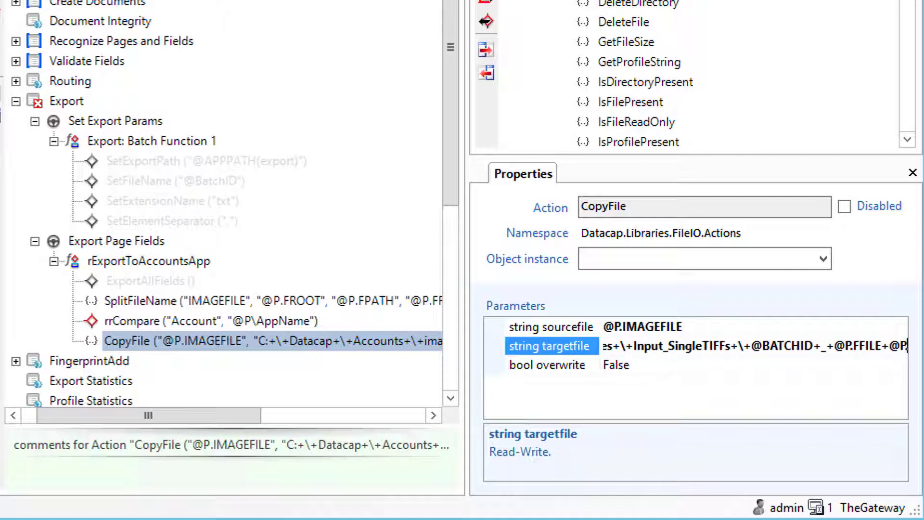
{"action": "key", "text": "Return"}
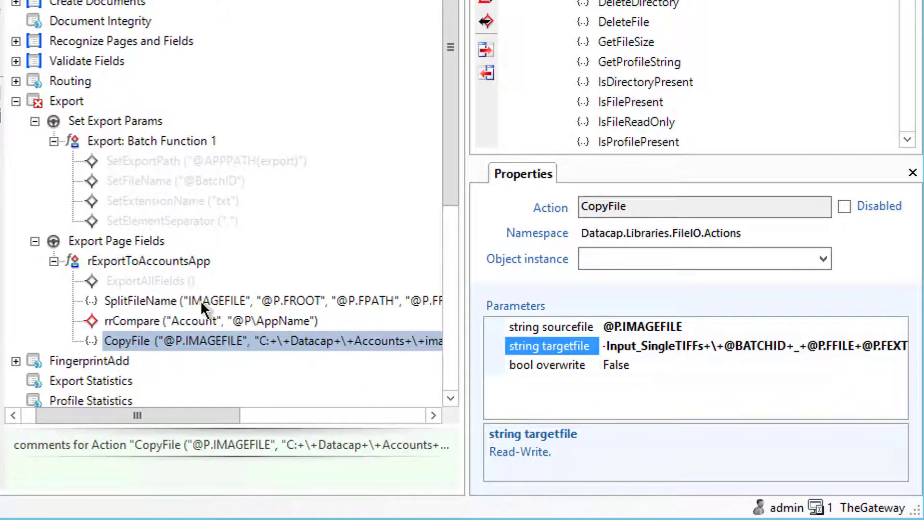
{"action": "left_click", "coordinate": [136, 341]}
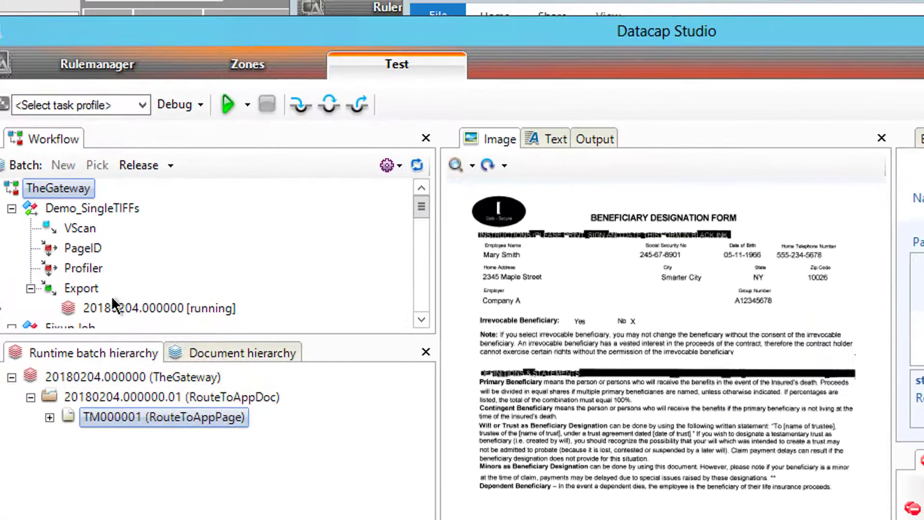
Run the Export task profile on batch 20180204.000000 and check Input_SingleTIFFs for the copied image
{"action": "right_click", "coordinate": [100, 305]}
{"action": "left_click", "coordinate": [135, 103]}
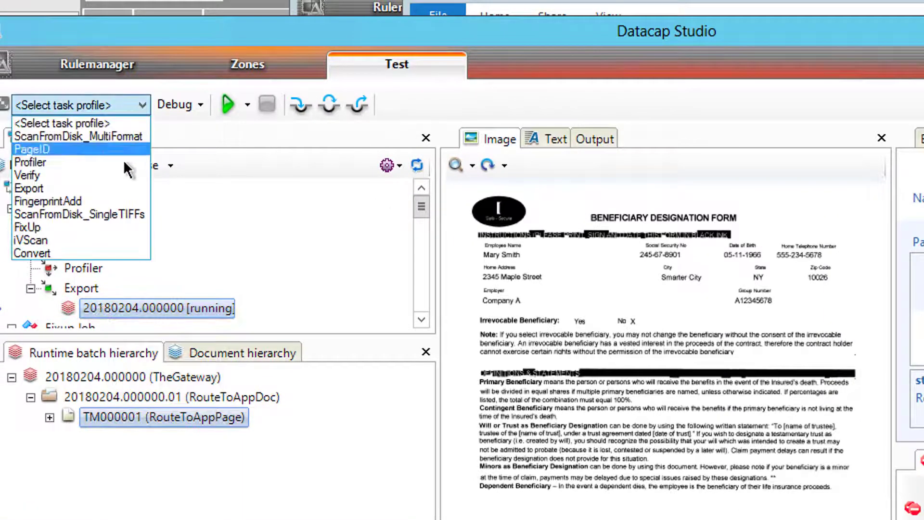
{"action": "left_click", "coordinate": [71, 188]}
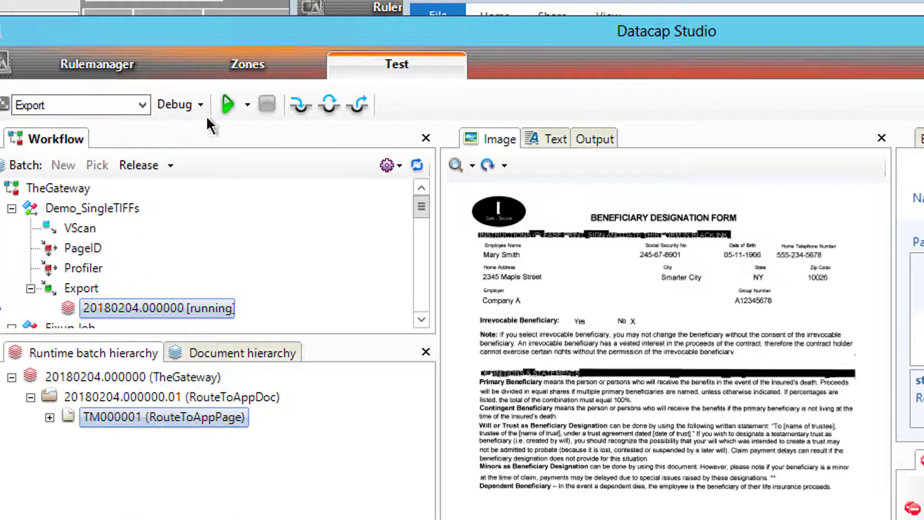
{"action": "left_click", "coordinate": [226, 104]}
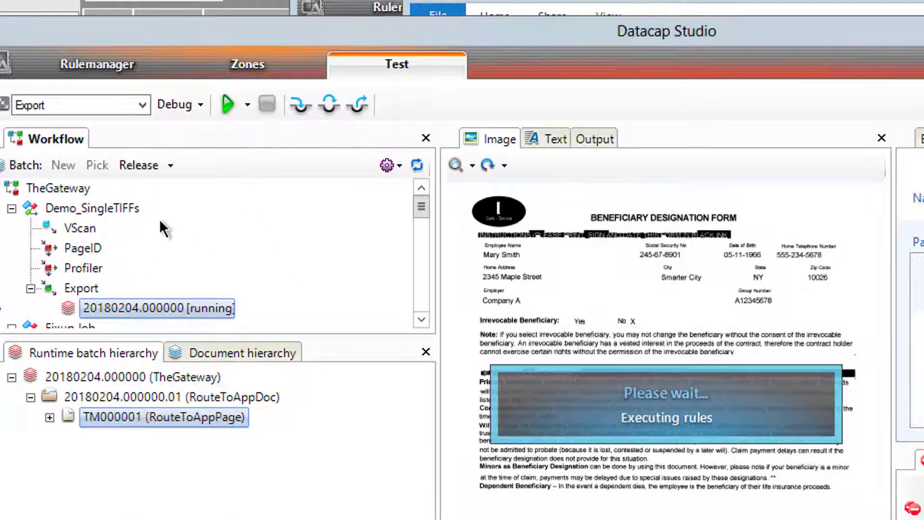
{"action": "left_click", "coordinate": [818, 517]}
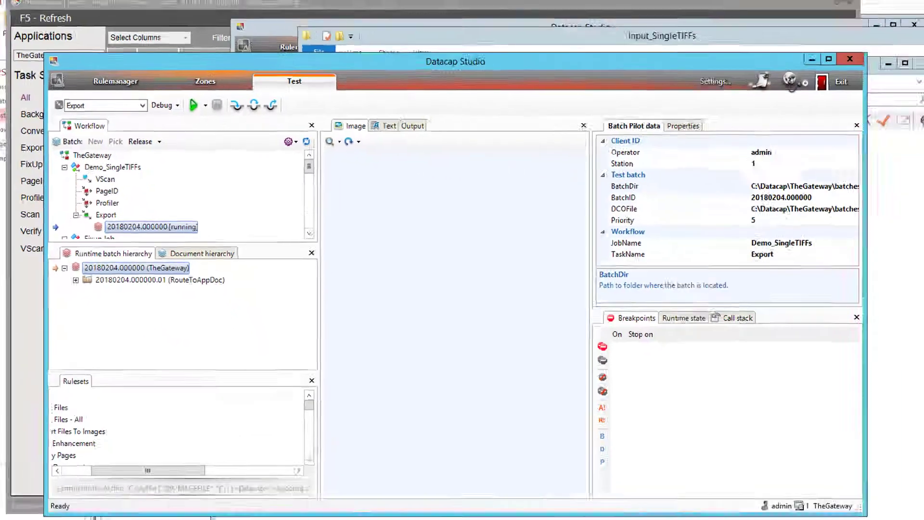
{"action": "left_click", "coordinate": [109, 510]}
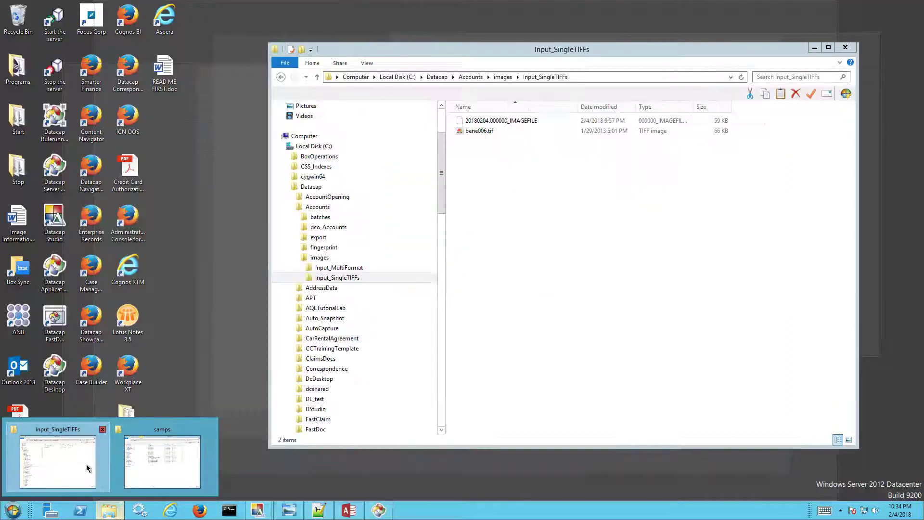
{"action": "left_click", "coordinate": [86, 464]}
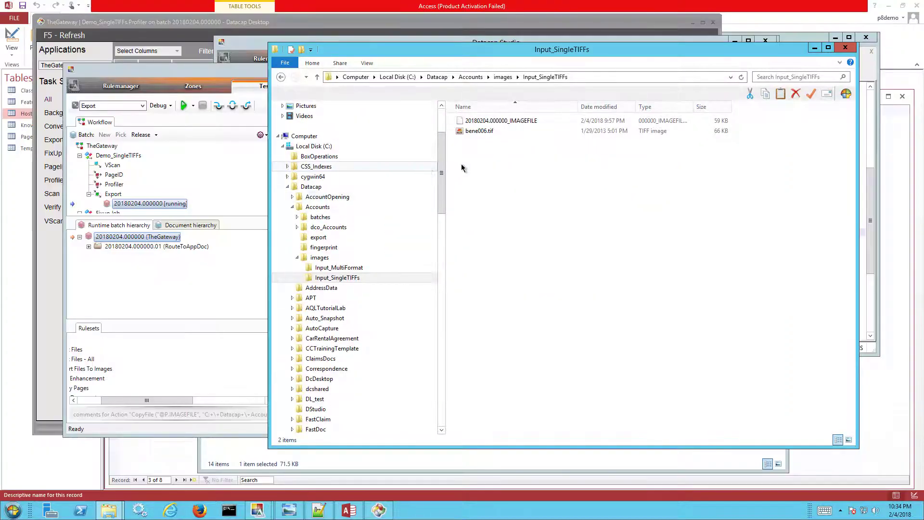
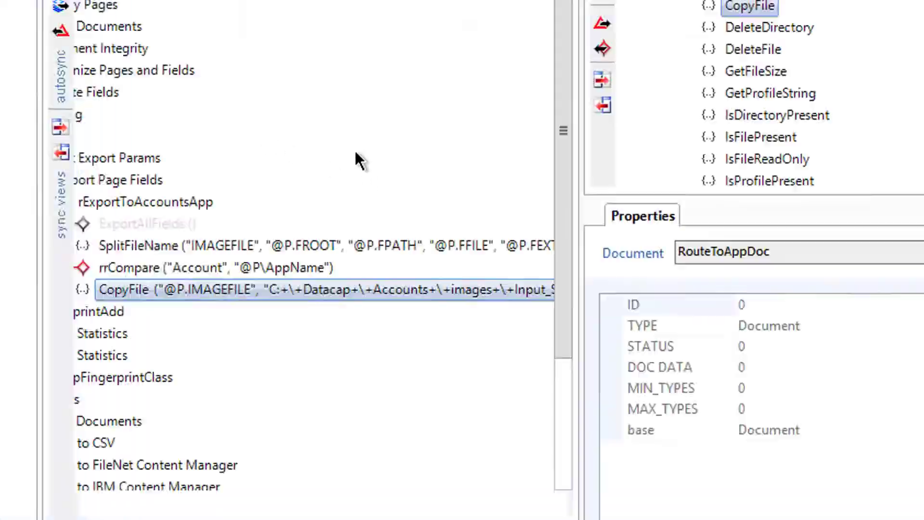
Show the properties of page TM000001 under RouteToAppDoc, where FFILE reads IMAGEFILE
{"action": "left_click_drag", "start_coordinate": [302, 473], "coordinate": [250, 500]}
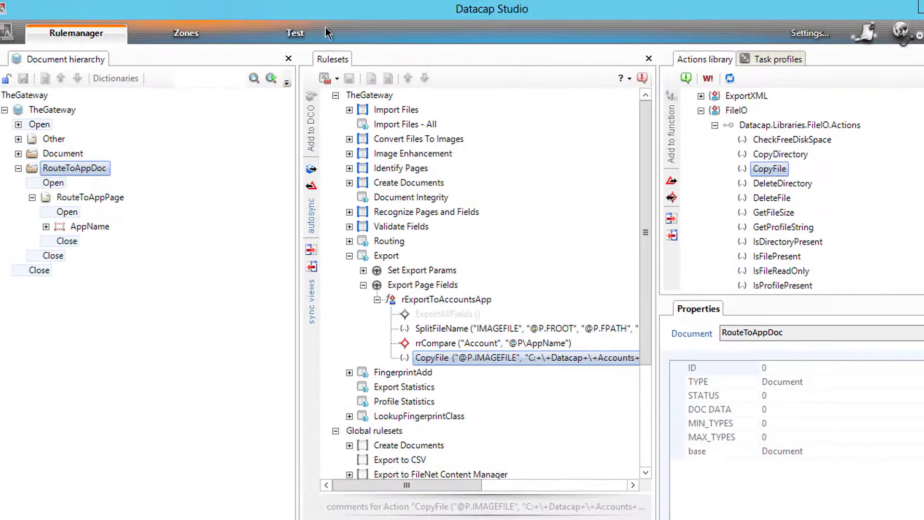
{"action": "left_click", "coordinate": [303, 31]}
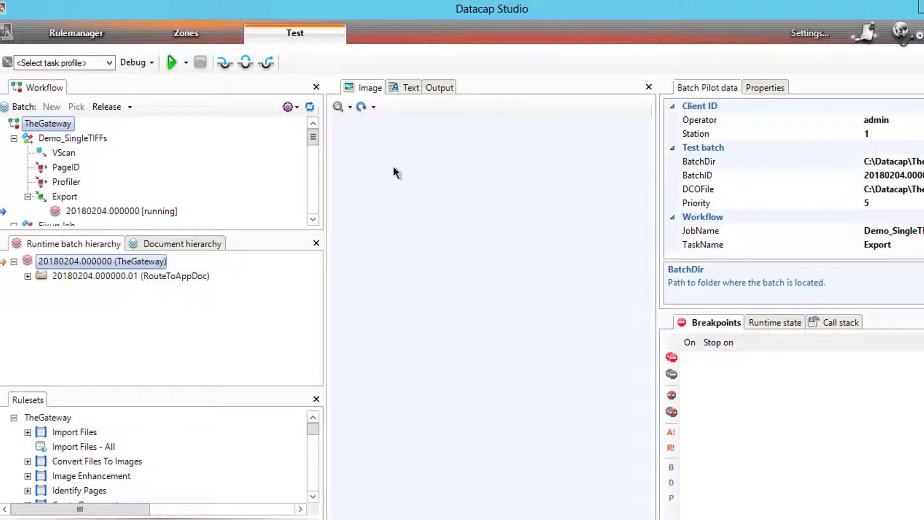
{"action": "left_click", "coordinate": [87, 275]}
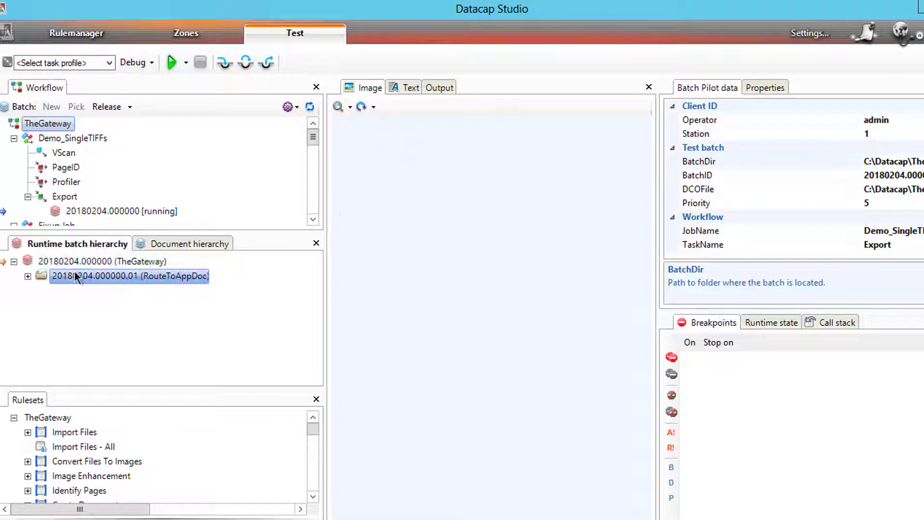
{"action": "left_click", "coordinate": [27, 276]}
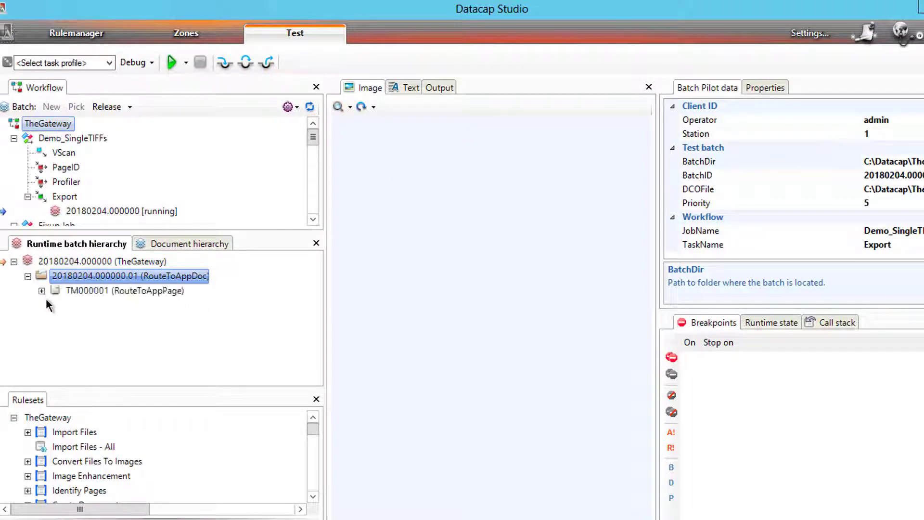
{"action": "left_click", "coordinate": [43, 290]}
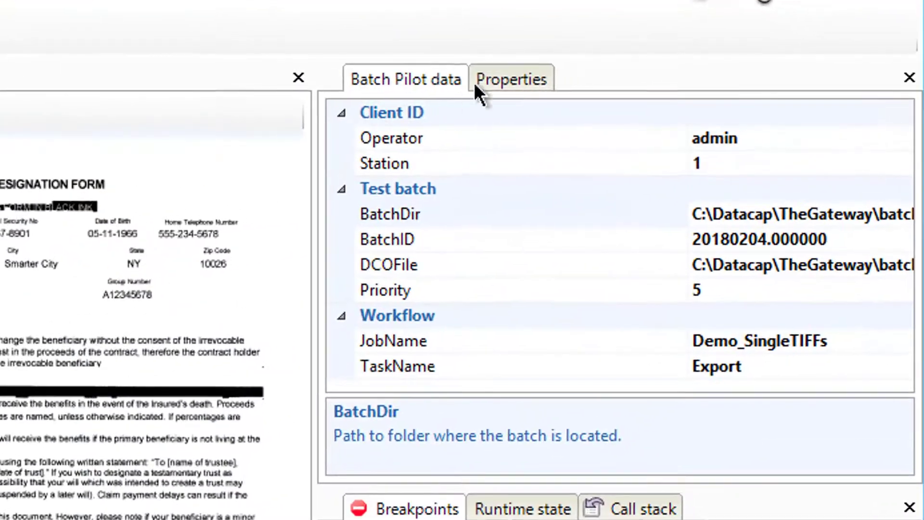
{"action": "left_click", "coordinate": [592, 84]}
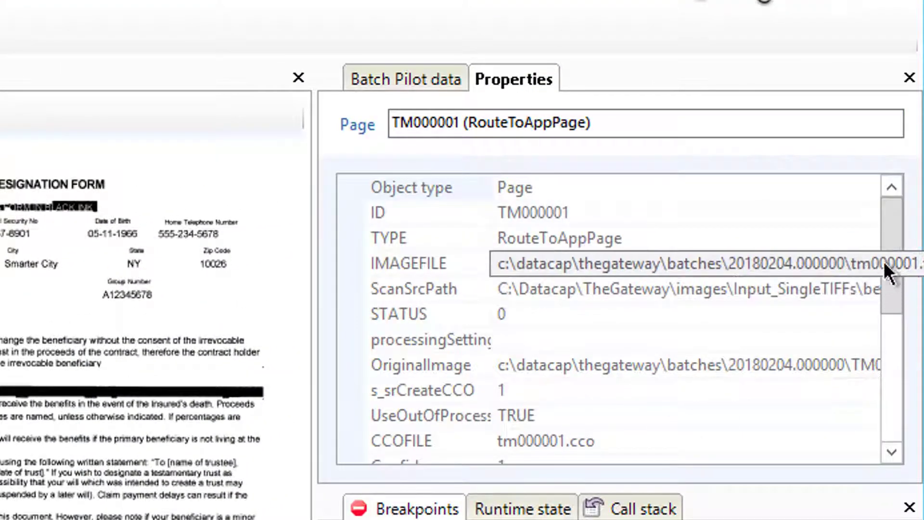
{"action": "scroll", "coordinate": [902, 308], "scroll_direction": "down", "scroll_amount": 2}
{"action": "left_click_drag", "start_coordinate": [908, 335], "coordinate": [857, 388]}
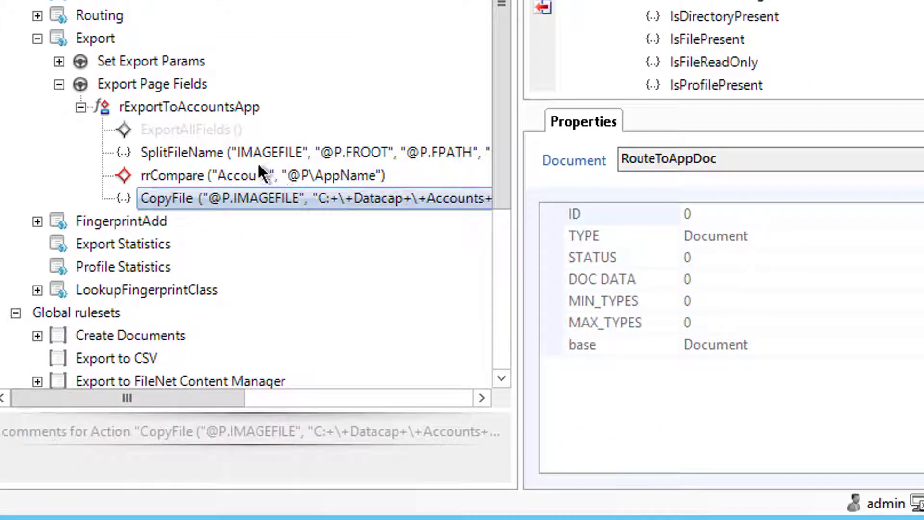
Change SplitFileName's inputFilename to @P.IMAGEFILE and publish the ruleset
{"action": "left_click", "coordinate": [250, 152]}
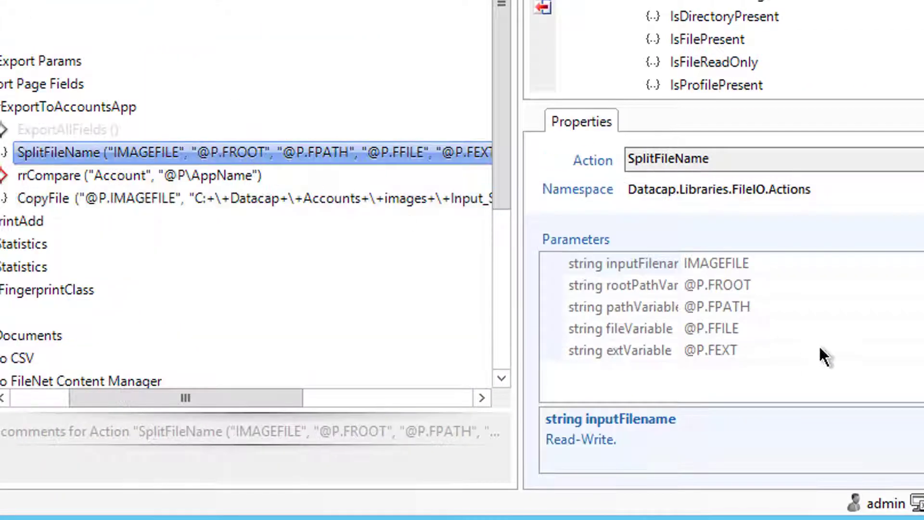
{"action": "left_click", "coordinate": [705, 264]}
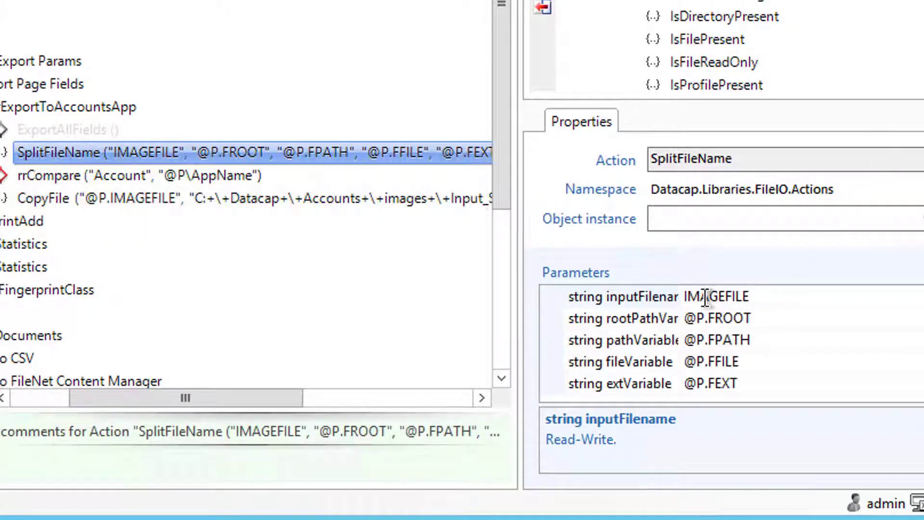
{"action": "left_click", "coordinate": [706, 297]}
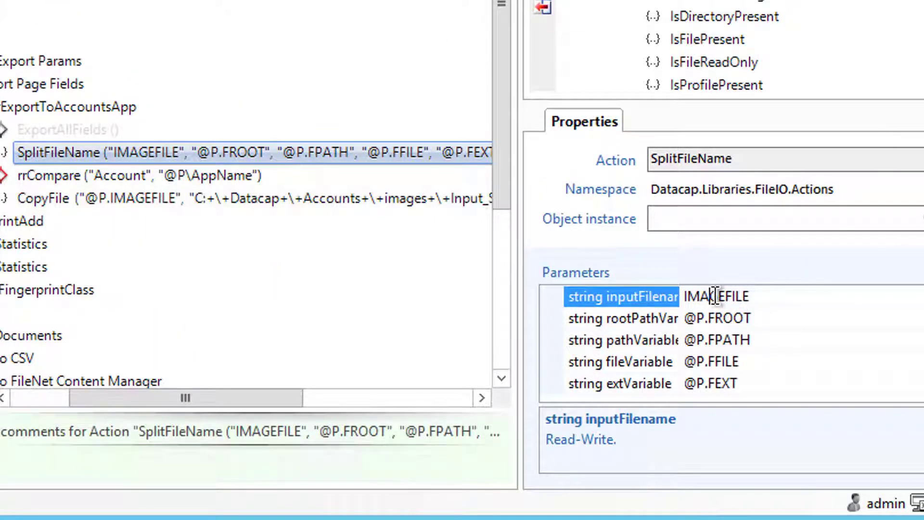
{"action": "type", "text": "@P."}
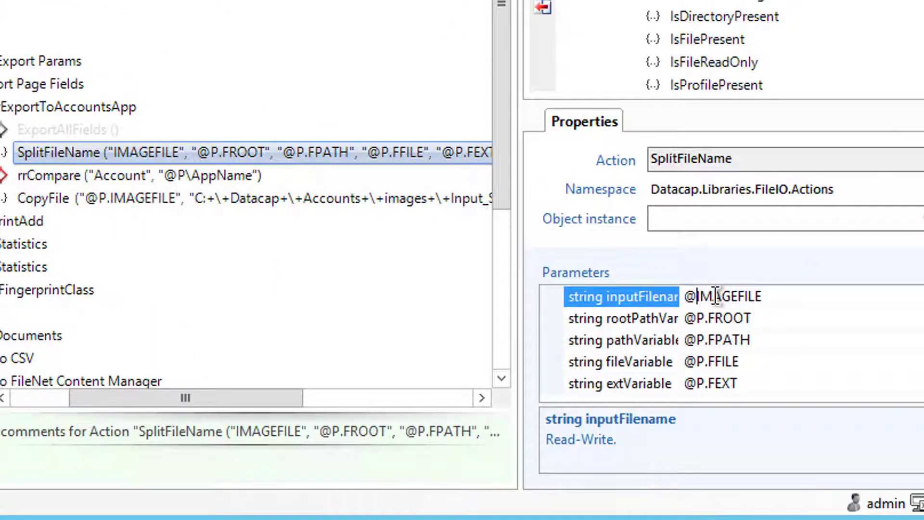
{"action": "key", "text": "Return"}
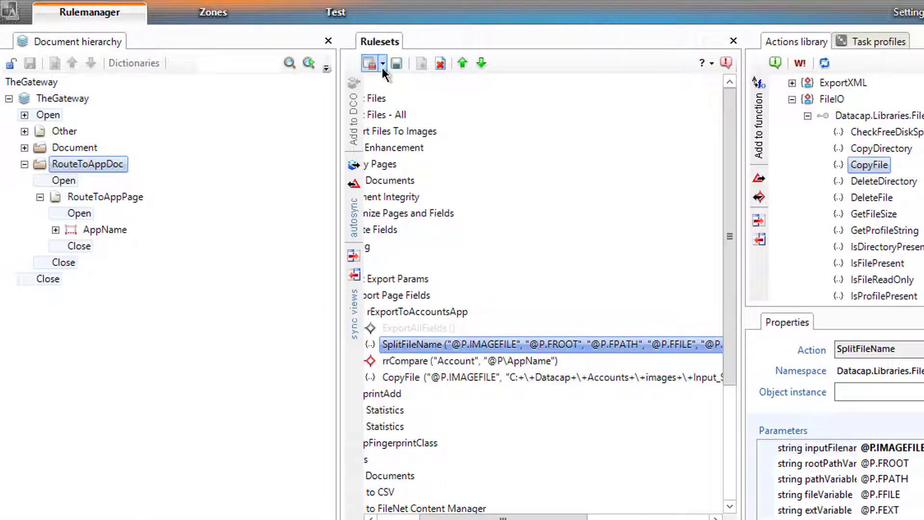
{"action": "left_click", "coordinate": [383, 64]}
{"action": "left_click", "coordinate": [393, 103]}
Rerun the Export task profile on the test batch without releasing the batch
{"action": "left_click", "coordinate": [387, 22]}
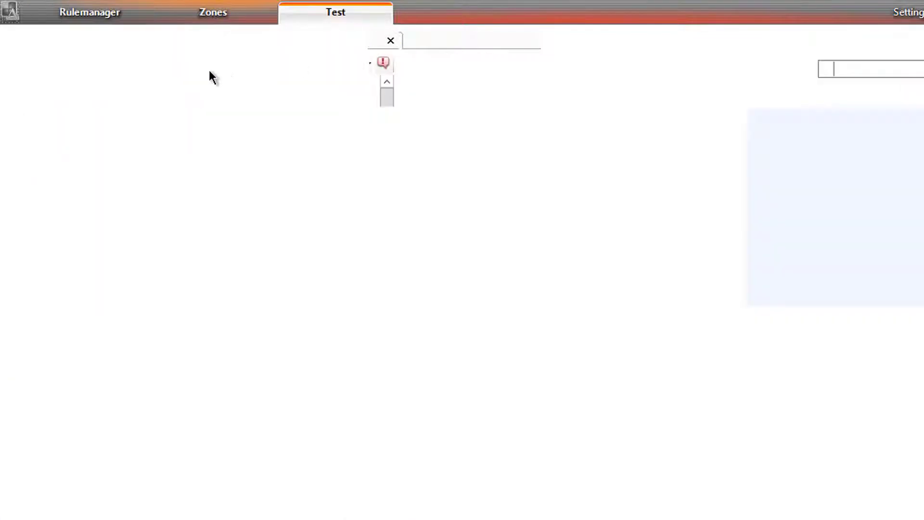
{"action": "left_click", "coordinate": [117, 48]}
{"action": "left_click", "coordinate": [93, 111]}
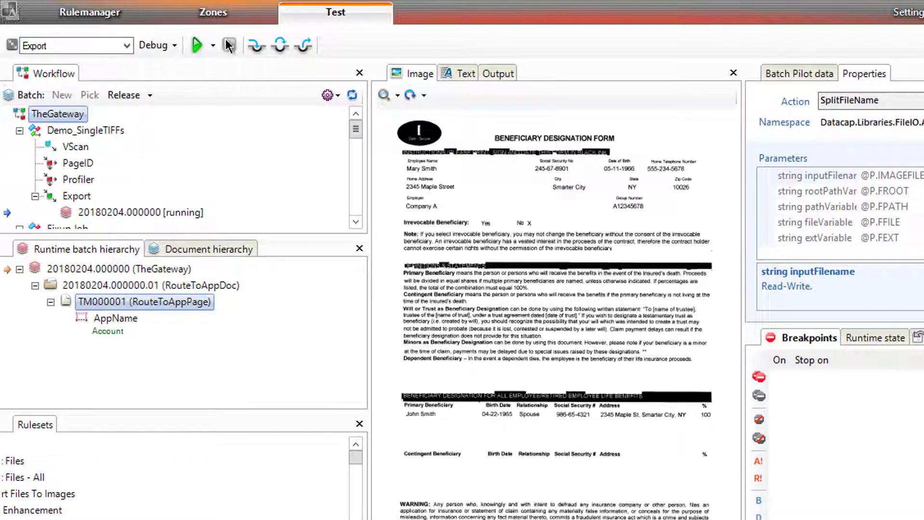
{"action": "left_click", "coordinate": [198, 47]}
{"action": "left_click", "coordinate": [744, 362]}
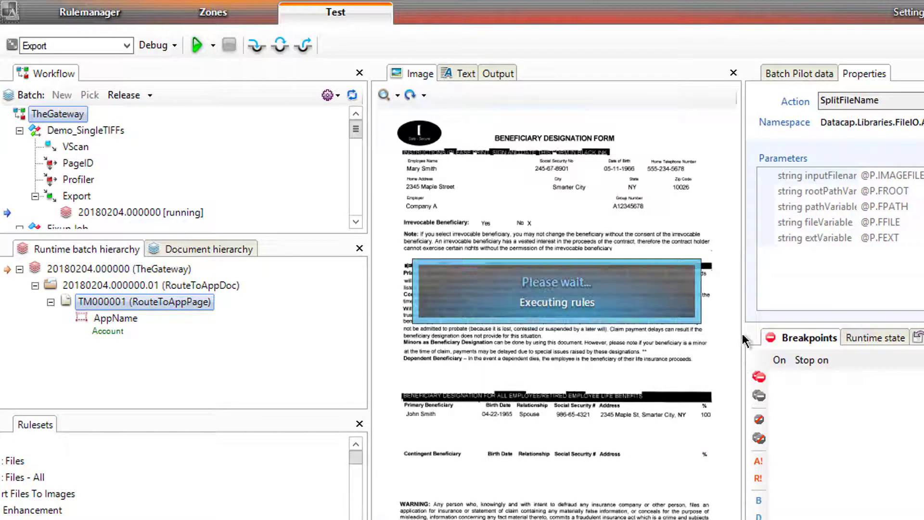
{"action": "left_click", "coordinate": [667, 361]}
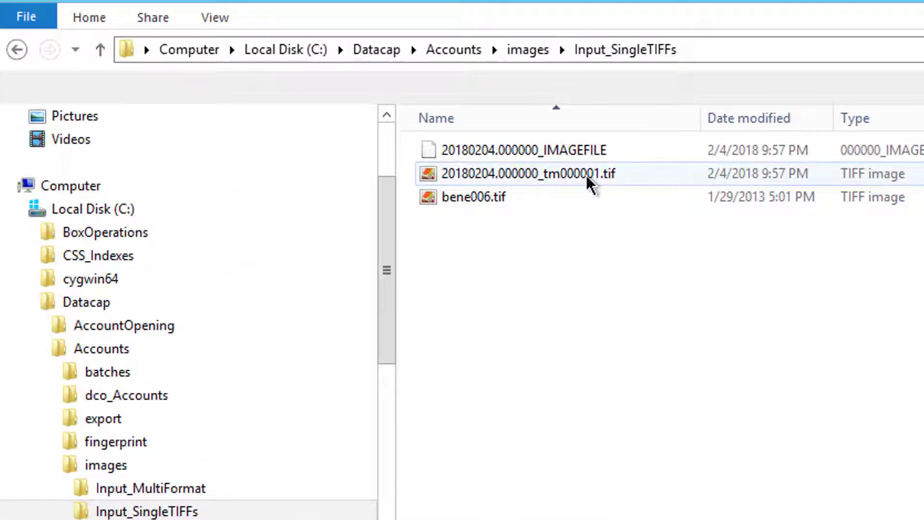
View the exported 20180204.000000_tm000001.tif from Input_SingleTIFFs, then return to Datacap Studio
{"action": "left_click", "coordinate": [521, 175]}
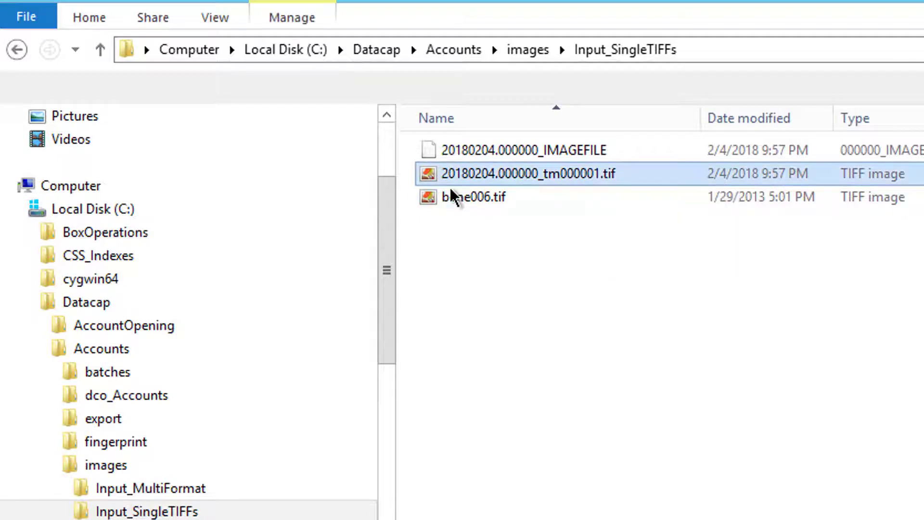
{"action": "double_click", "coordinate": [427, 172]}
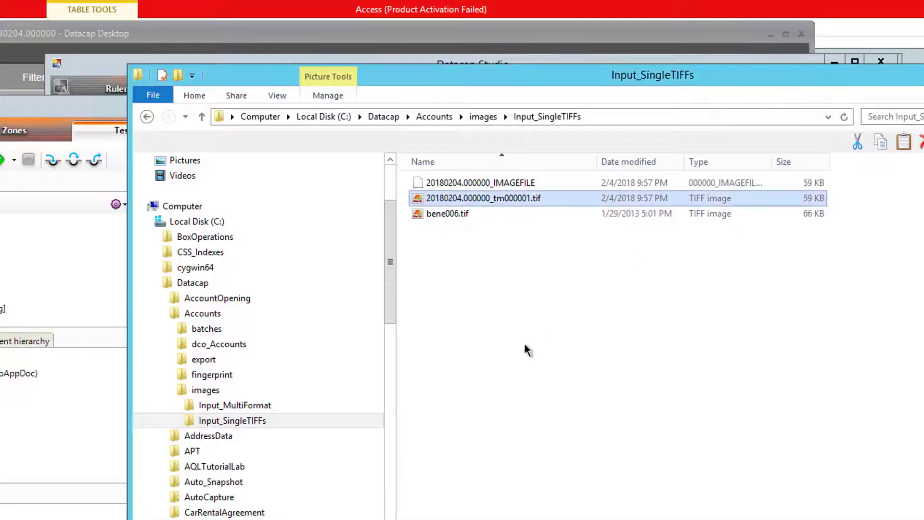
{"action": "left_click", "coordinate": [52, 117]}
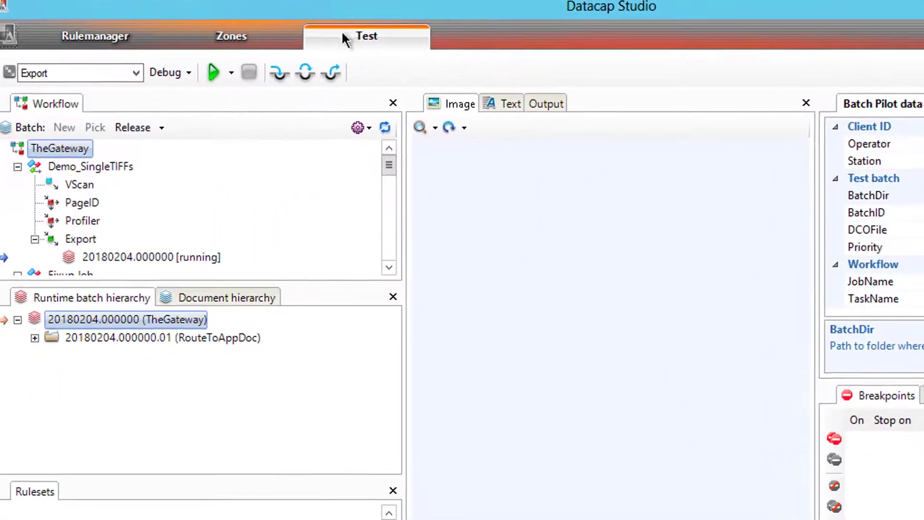
Copy the rExportToAccountsApp function and paste it into the Export Page Fields rule
{"action": "left_click", "coordinate": [67, 38]}
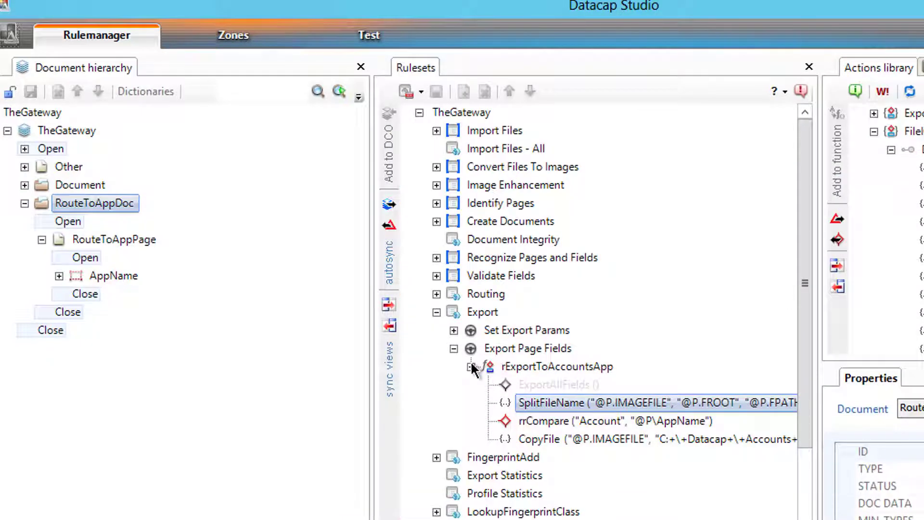
{"action": "left_click", "coordinate": [471, 366]}
{"action": "left_click", "coordinate": [471, 366]}
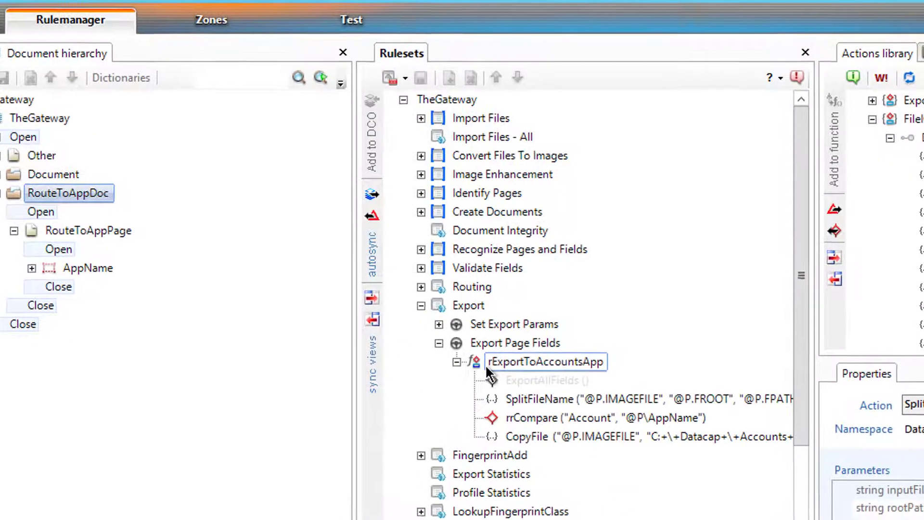
{"action": "right_click", "coordinate": [486, 363]}
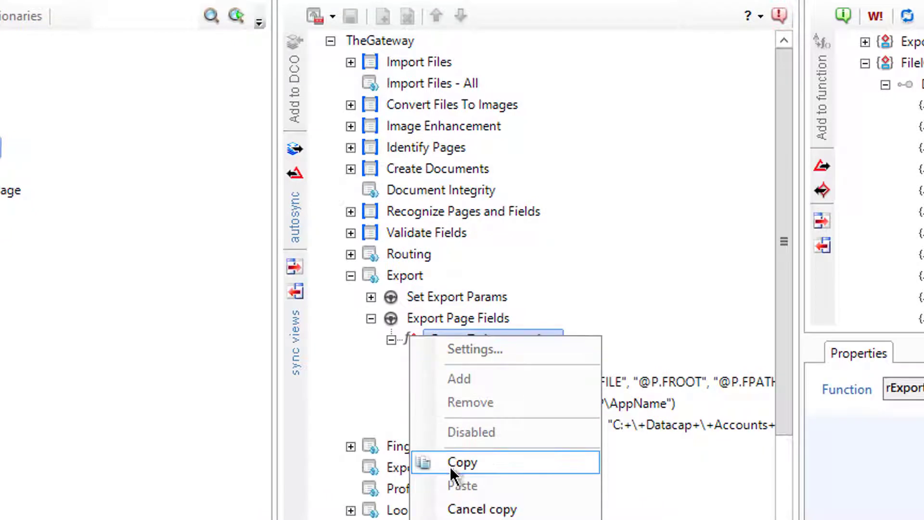
{"action": "left_click", "coordinate": [451, 469]}
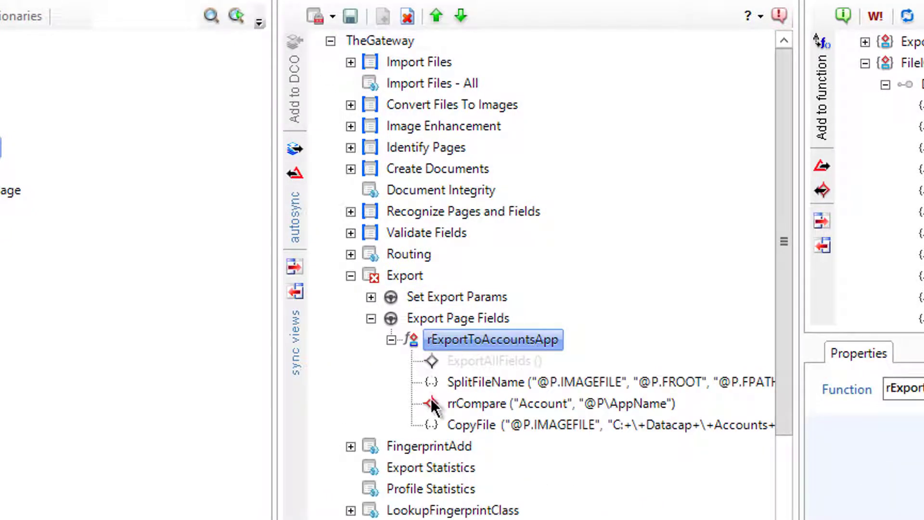
{"action": "right_click", "coordinate": [440, 343]}
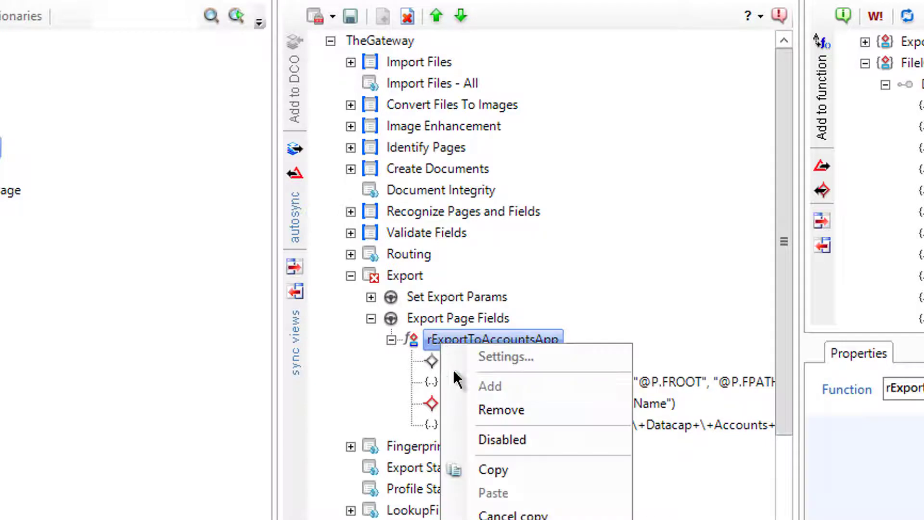
{"action": "left_click", "coordinate": [486, 465]}
{"action": "right_click", "coordinate": [453, 304]}
{"action": "left_click", "coordinate": [447, 321]}
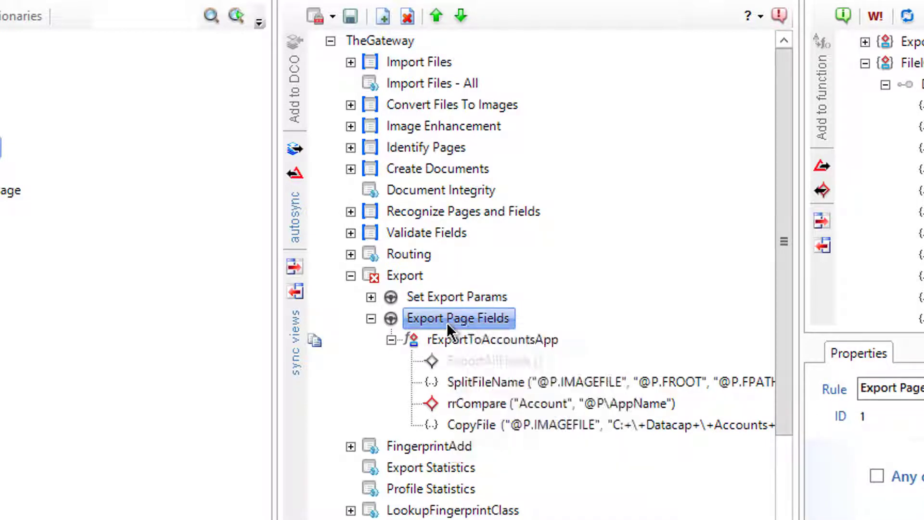
{"action": "right_click", "coordinate": [447, 320]}
{"action": "left_click", "coordinate": [501, 442]}
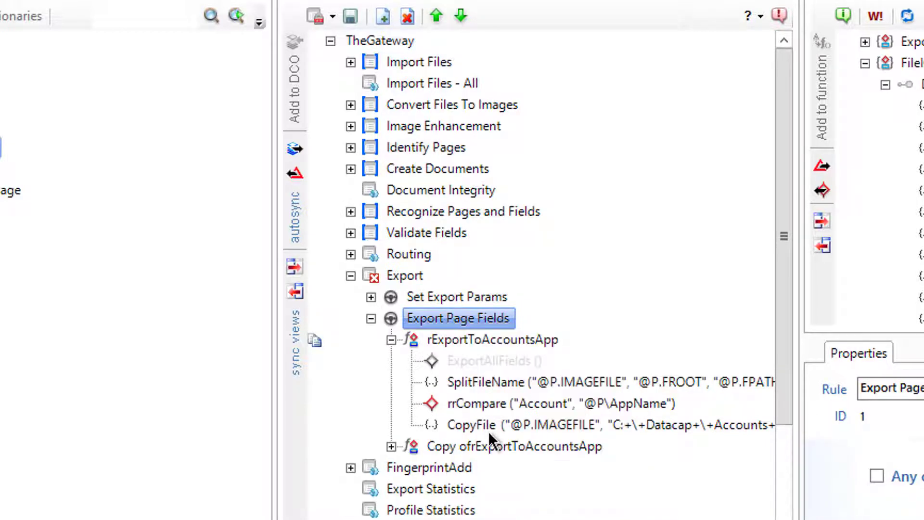
Rename the pasted copy to fExportToHrApp
{"action": "left_click", "coordinate": [491, 426]}
{"action": "left_click", "coordinate": [440, 447]}
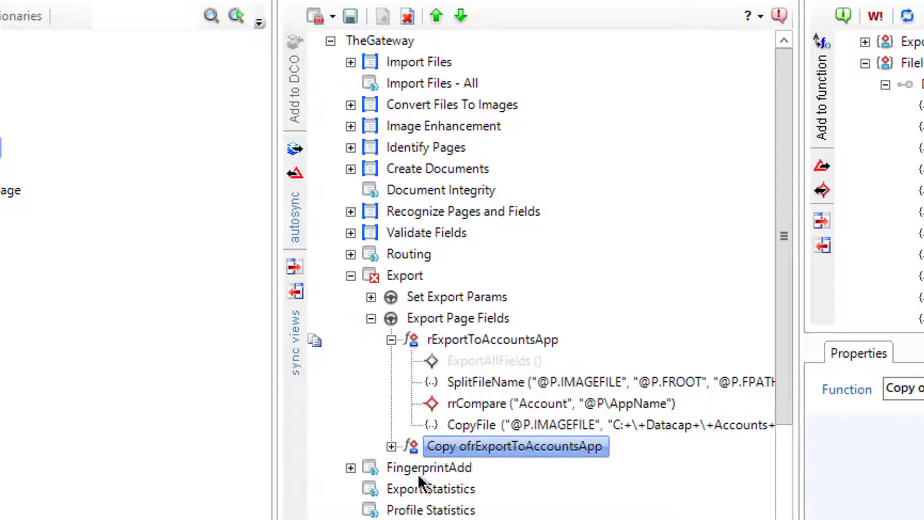
{"action": "left_click", "coordinate": [446, 452]}
{"action": "left_click", "coordinate": [470, 449]}
{"action": "key", "text": "shift+Left"}
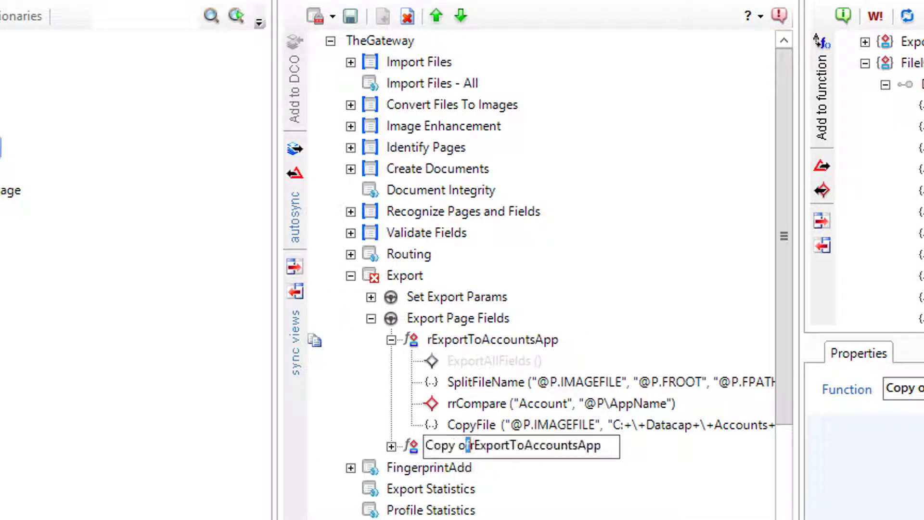
{"action": "key", "text": "shift+Left"}
{"action": "key", "text": "shift+Left"}
{"action": "key", "text": "shift+Left"}
{"action": "key", "text": "shift+Left"}
{"action": "key", "text": "shift+Left"}
{"action": "key", "text": "shift+Left"}
{"action": "key", "text": "BackSpace"}
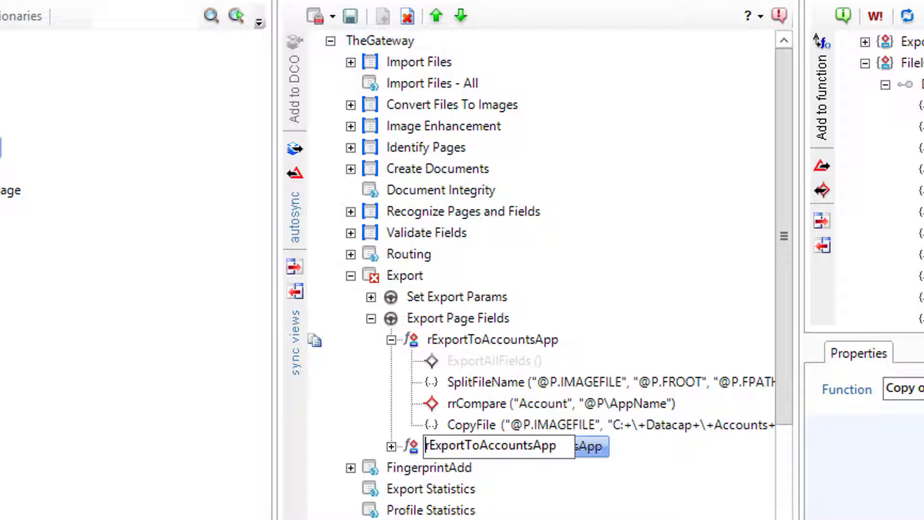
{"action": "key", "text": "Right"}
{"action": "key", "text": "BackSpace"}
{"action": "type", "text": "f"}
{"action": "key", "text": "Right"}
{"action": "key", "text": "Right"}
{"action": "key", "text": "Right"}
{"action": "key", "text": "Right"}
{"action": "key", "text": "Right"}
{"action": "key", "text": "Right"}
{"action": "key", "text": "Right"}
{"action": "key", "text": "Right"}
{"action": "key", "text": "Right"}
{"action": "key", "text": "BackSpace"}
{"action": "key", "text": "BackSpace"}
{"action": "key", "text": "BackSpace"}
{"action": "key", "text": "BackSpace"}
{"action": "key", "text": "BackSpace"}
{"action": "key", "text": "BackSpace"}
{"action": "key", "text": "BackSpace"}
{"action": "key", "text": "BackSpace"}
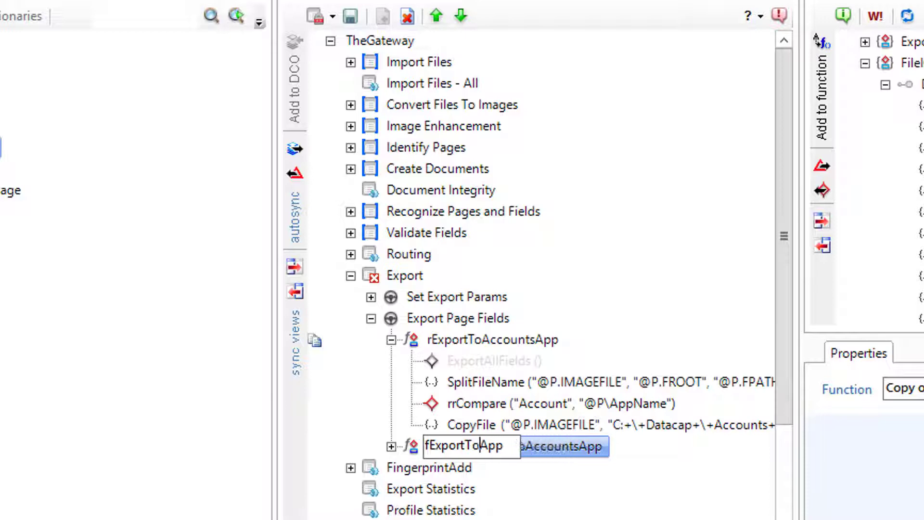
{"action": "type", "text": "H"}
{"action": "key", "text": "BackSpace"}
{"action": "type", "text": "r"}
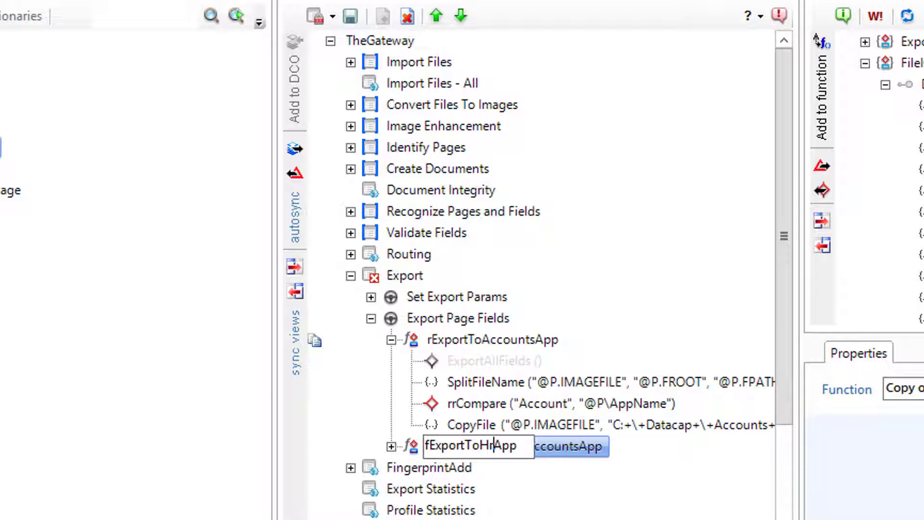
{"action": "key", "text": "Return"}
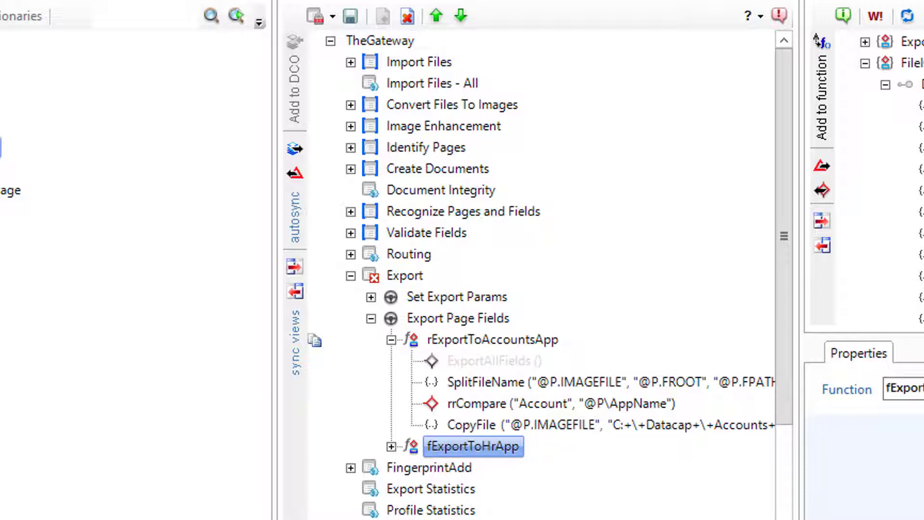
{"action": "left_click", "coordinate": [392, 447]}
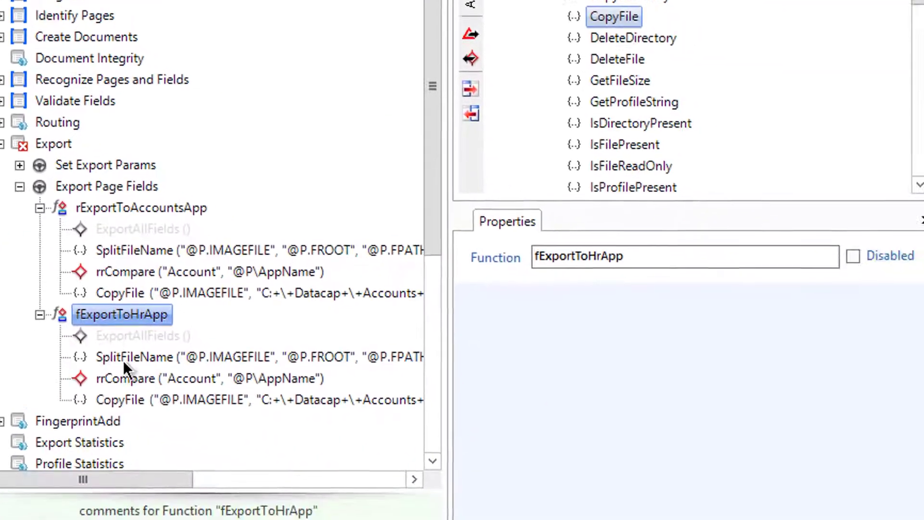
Replace the Account comparison value with HR_Doc in fExportToHrApp's rrCompare action
{"action": "left_click", "coordinate": [475, 490]}
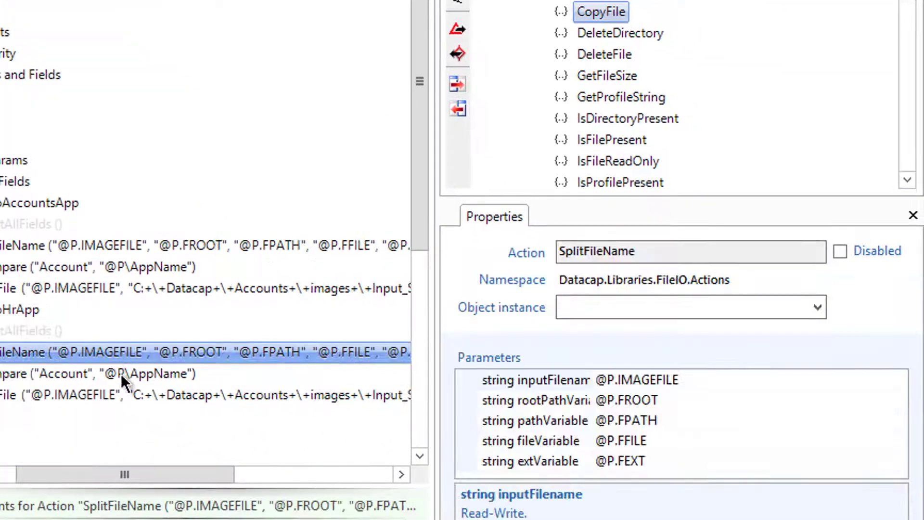
{"action": "left_click", "coordinate": [60, 373]}
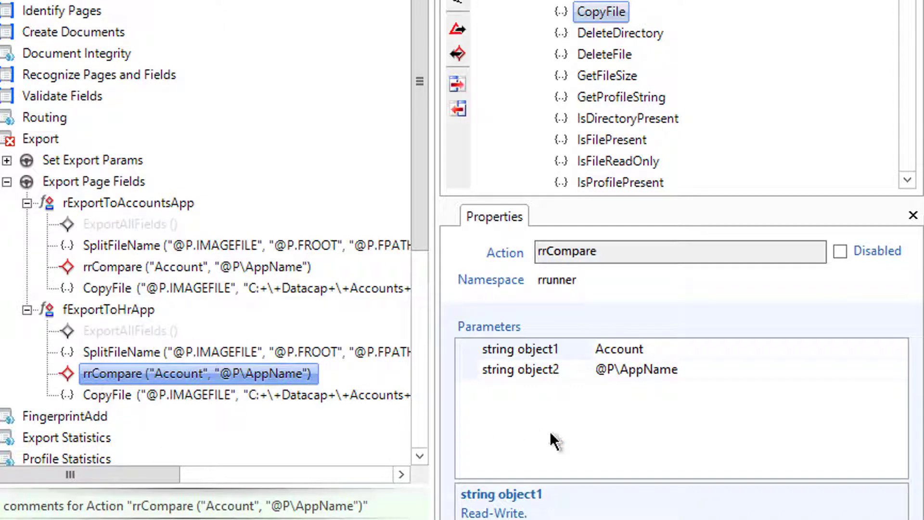
{"action": "left_click", "coordinate": [622, 354]}
{"action": "left_click", "coordinate": [485, 350]}
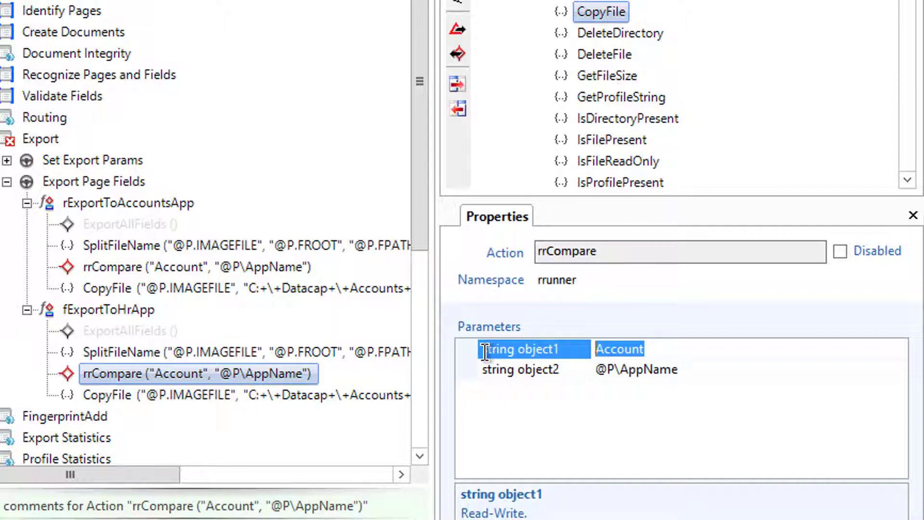
{"action": "type", "text": "HR_Doc"}
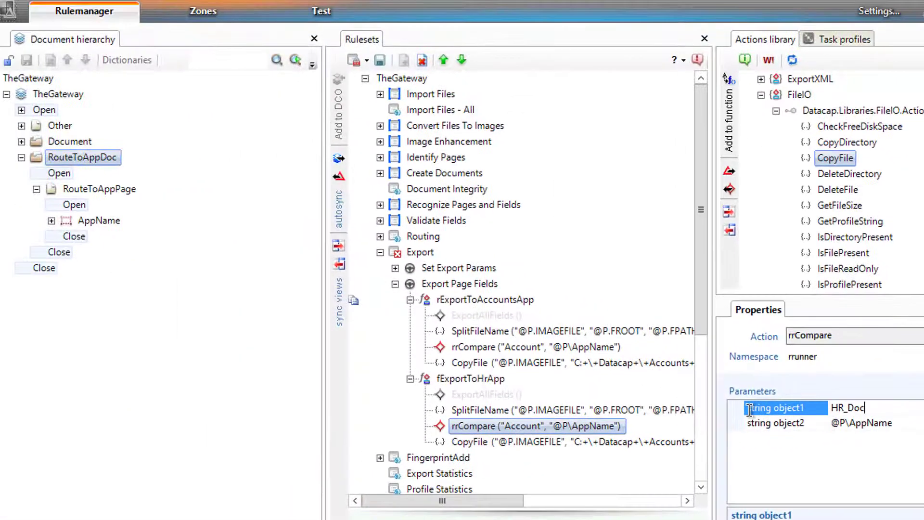
{"action": "key", "text": "Return"}
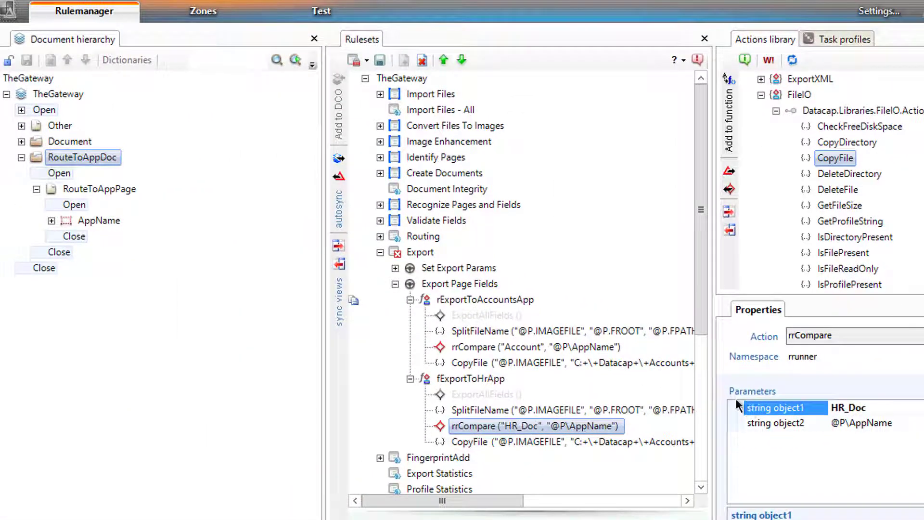
{"action": "left_click", "coordinate": [203, 10]}
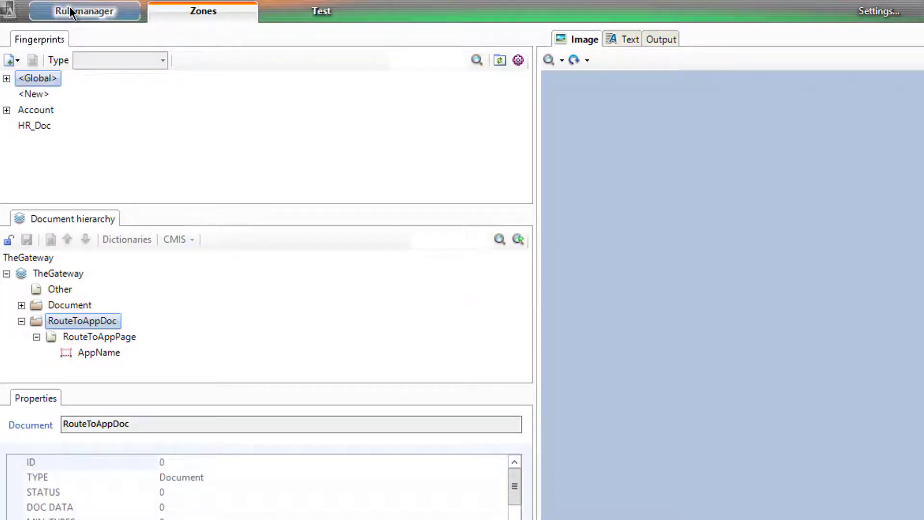
{"action": "left_click", "coordinate": [85, 11]}
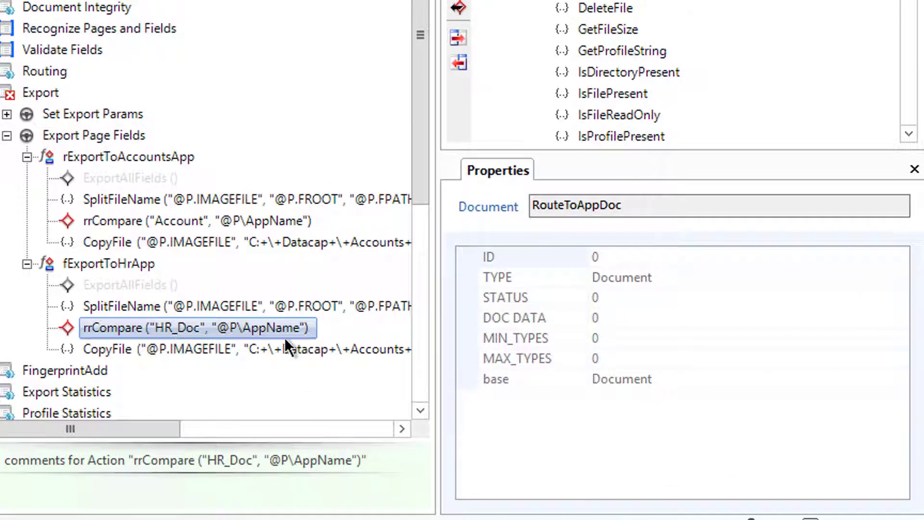
{"action": "left_click", "coordinate": [199, 357]}
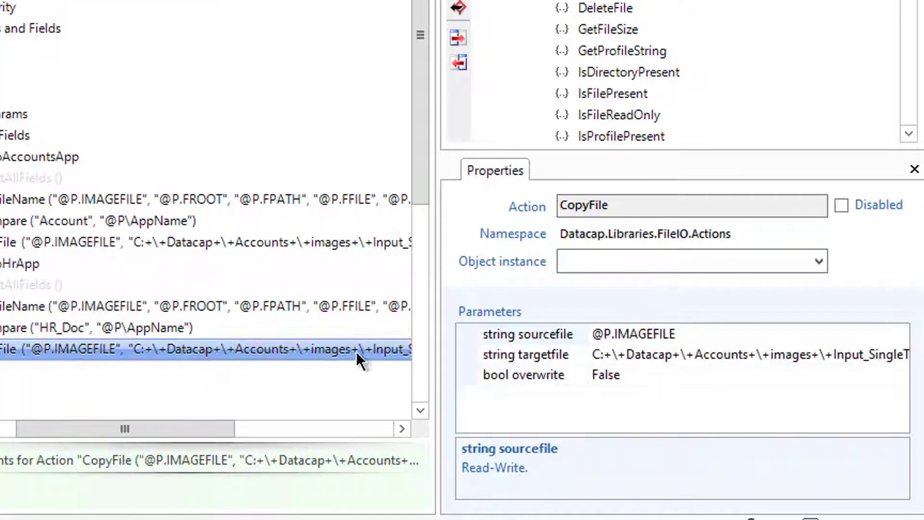
Change fExportToHrApp's CopyFile targetfile path from Accounts to HR_Doc
{"action": "left_click", "coordinate": [745, 357]}
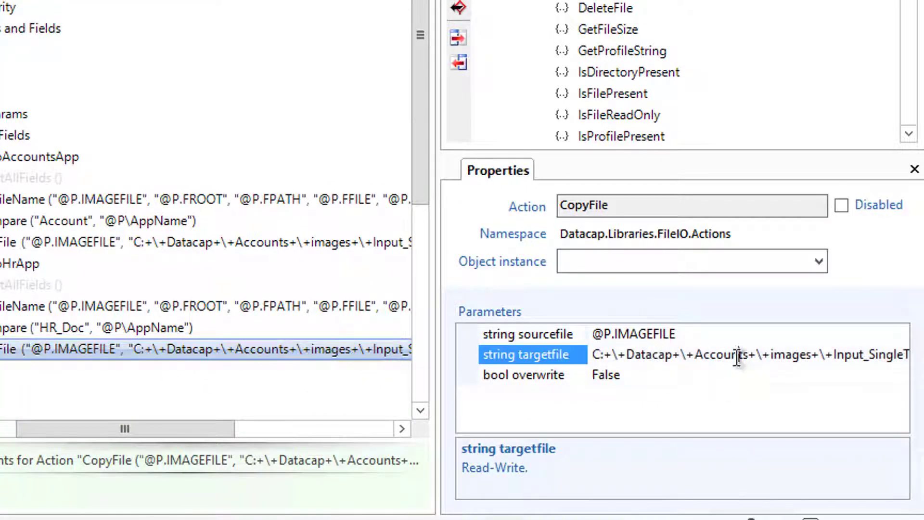
{"action": "key", "text": "BackSpace"}
{"action": "key", "text": "BackSpace"}
{"action": "key", "text": "BackSpace"}
{"action": "key", "text": "BackSpace"}
{"action": "key", "text": "BackSpace"}
{"action": "key", "text": "BackSpace"}
{"action": "key", "text": "BackSpace"}
{"action": "key", "text": "BackSpace"}
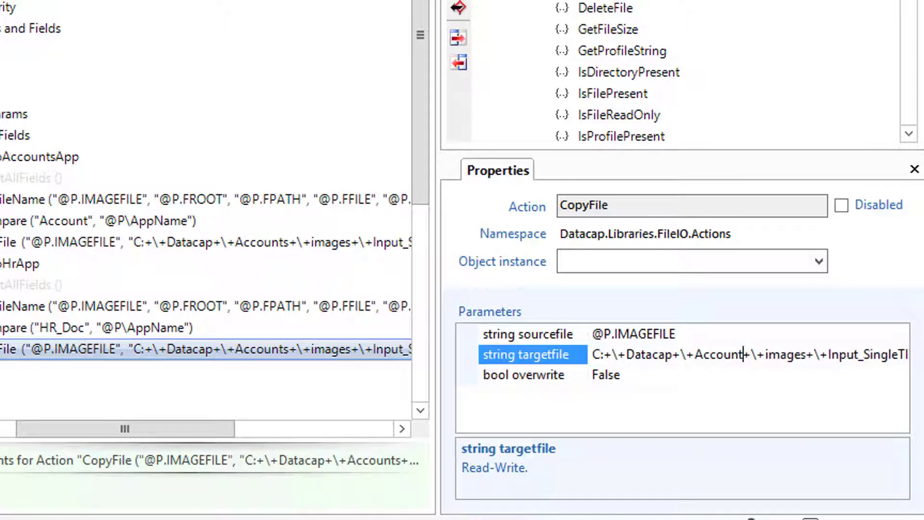
{"action": "type", "text": "HR_Doc"}
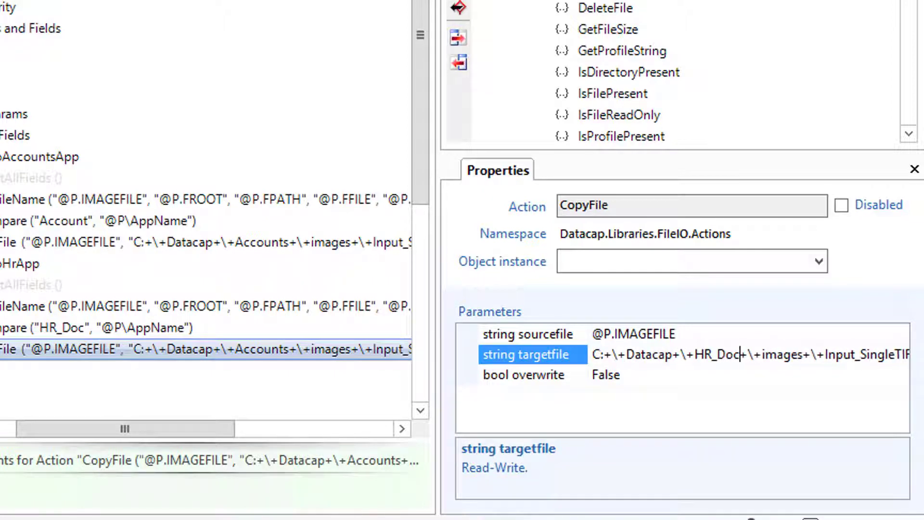
{"action": "key", "text": "Return"}
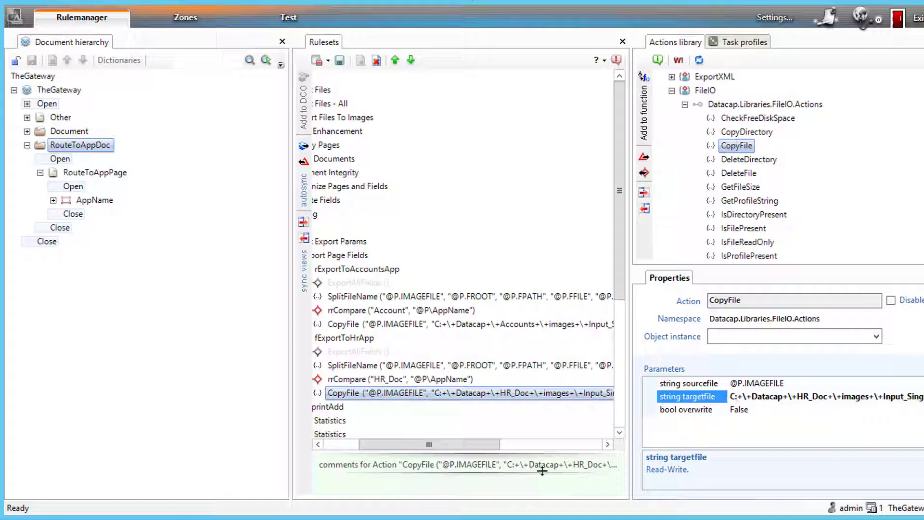
{"action": "left_click_drag", "start_coordinate": [456, 442], "coordinate": [415, 451]}
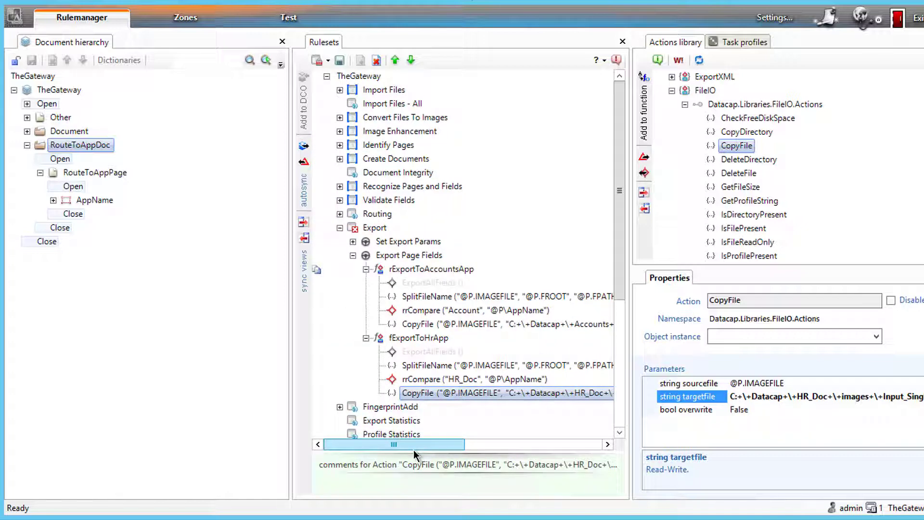
Publish the Export ruleset and expand Export Page Fields to review both export rules
{"action": "left_click", "coordinate": [375, 233]}
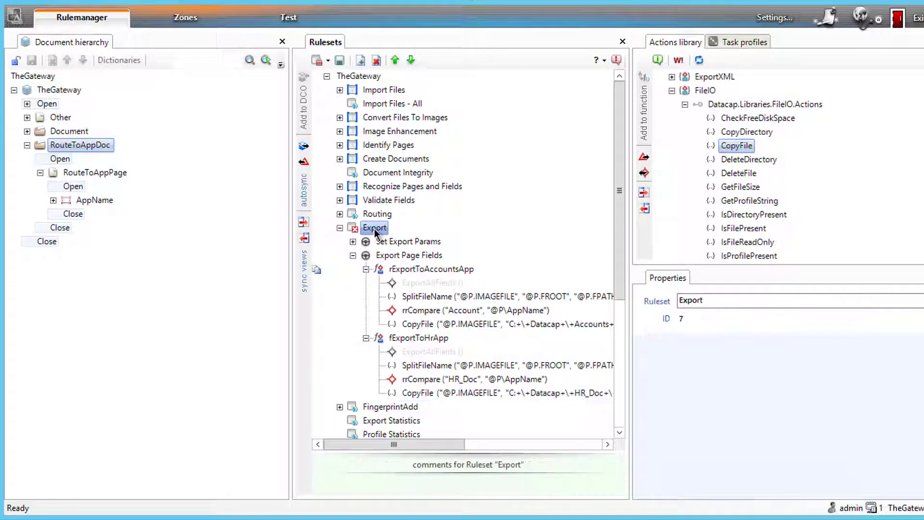
{"action": "right_click", "coordinate": [375, 233]}
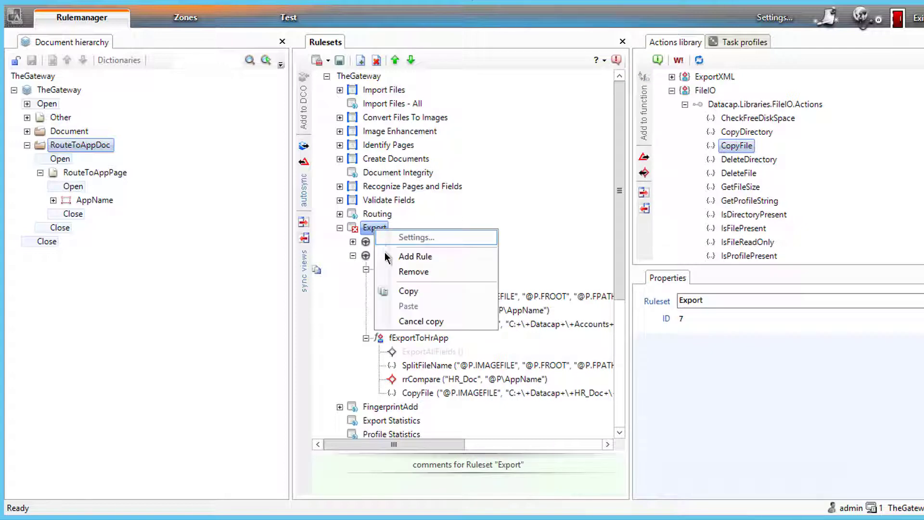
{"action": "left_click", "coordinate": [330, 61]}
{"action": "left_click", "coordinate": [328, 60]}
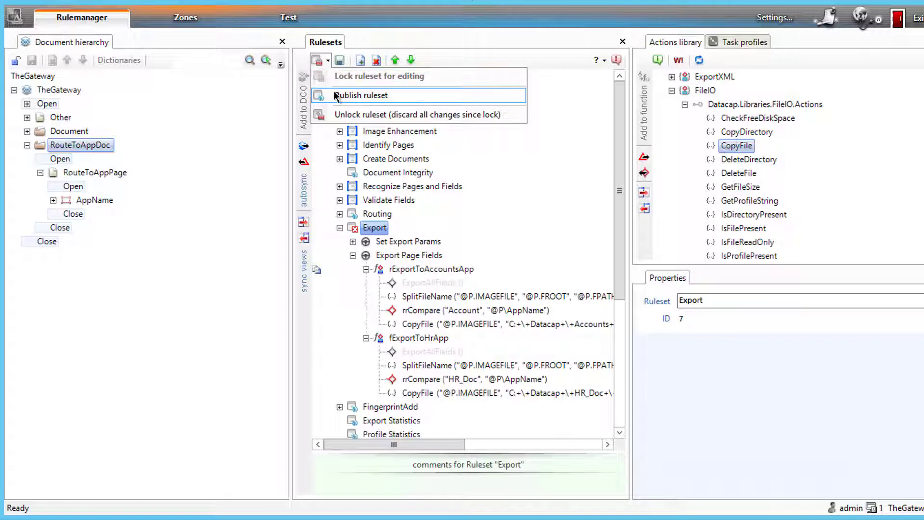
{"action": "left_click", "coordinate": [361, 95]}
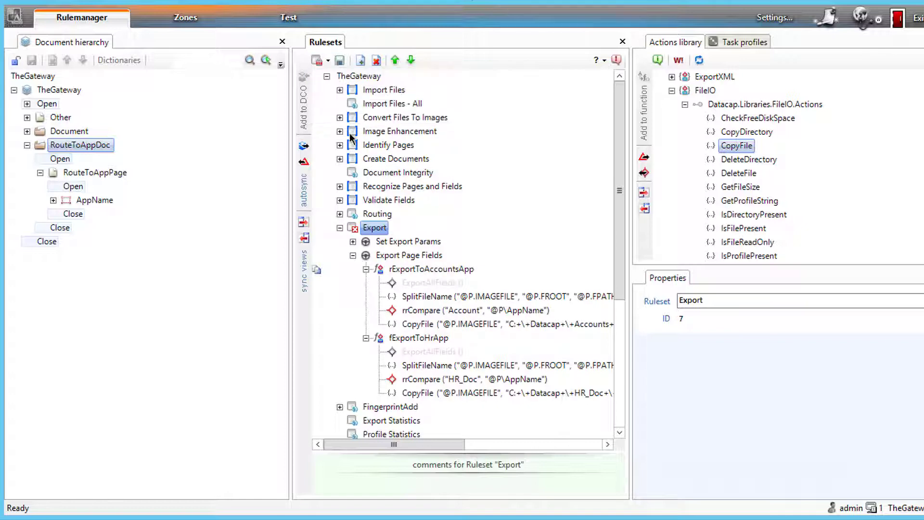
{"action": "left_click", "coordinate": [353, 255]}
{"action": "left_click", "coordinate": [366, 283]}
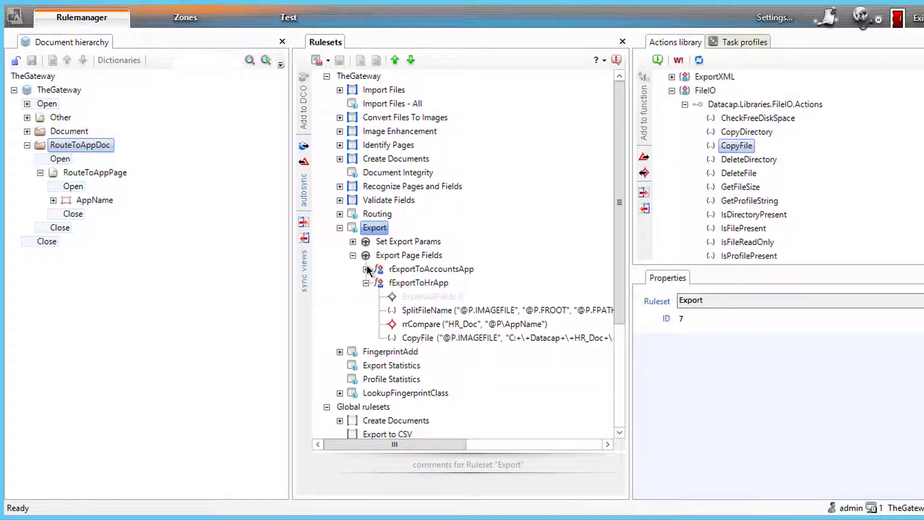
{"action": "left_click", "coordinate": [366, 269]}
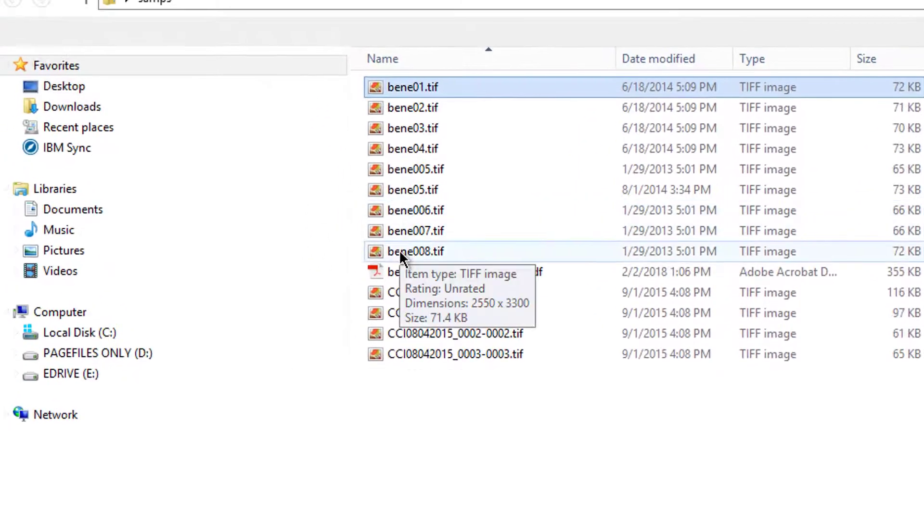
Preview the beneficiary form images and copy bene006.tif
{"action": "right_click", "coordinate": [399, 250]}
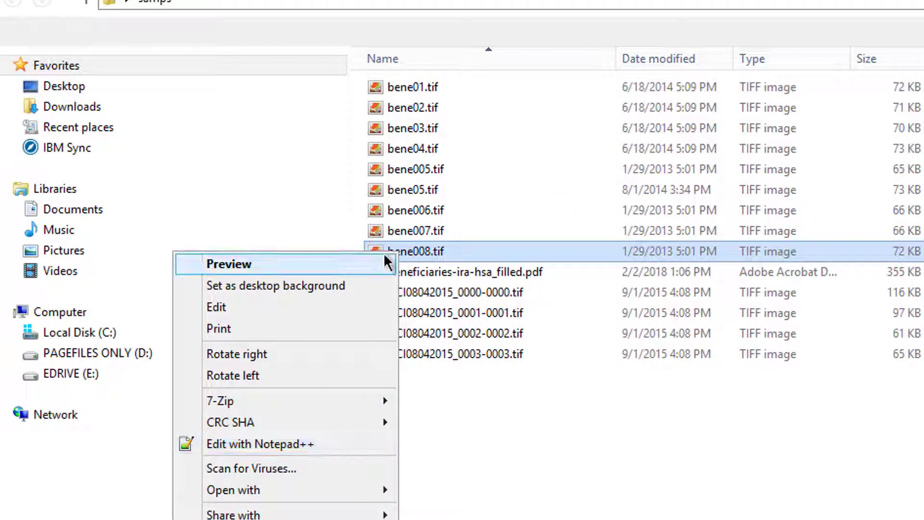
{"action": "left_click", "coordinate": [413, 251]}
{"action": "double_click", "coordinate": [412, 251]}
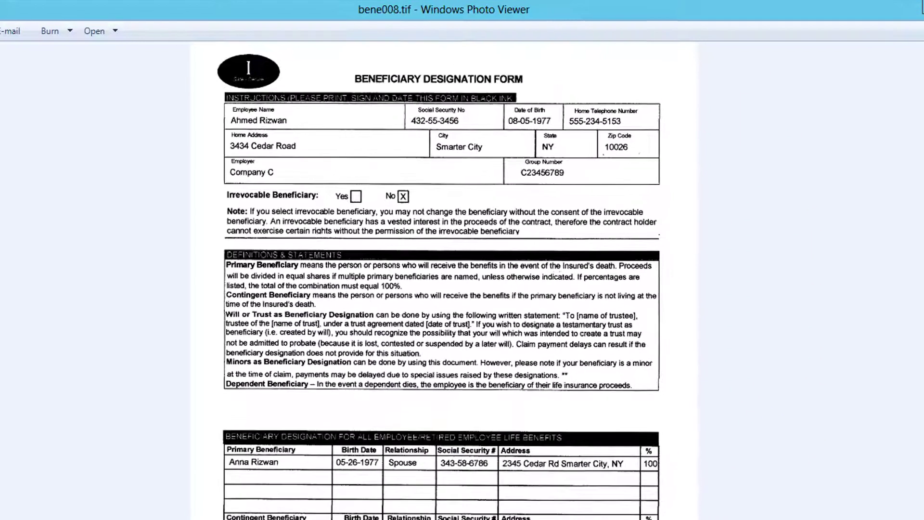
{"action": "key", "text": "Left"}
{"action": "key", "text": "Left"}
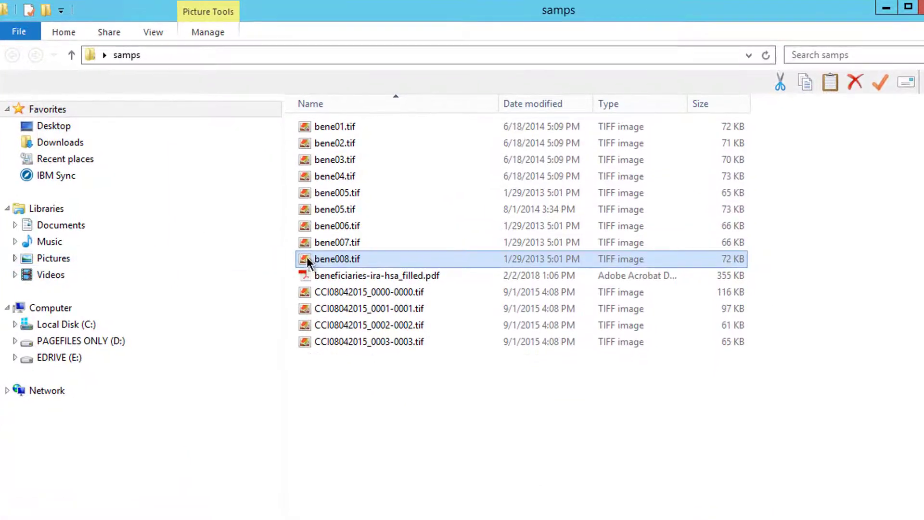
{"action": "right_click", "coordinate": [317, 246]}
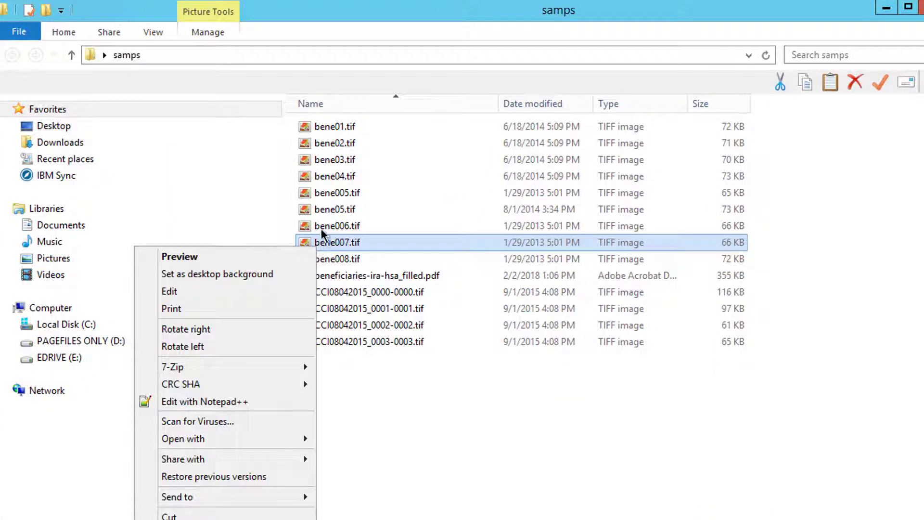
{"action": "right_click", "coordinate": [322, 229]}
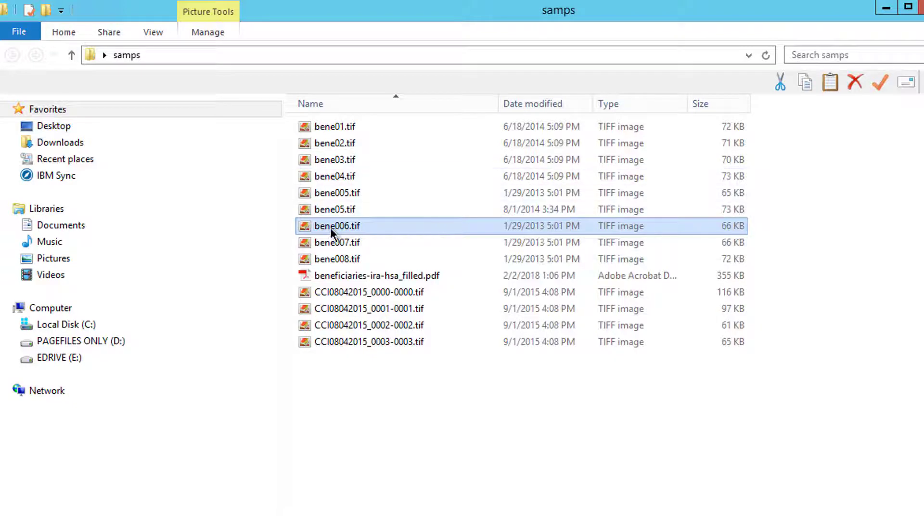
{"action": "right_click", "coordinate": [330, 227]}
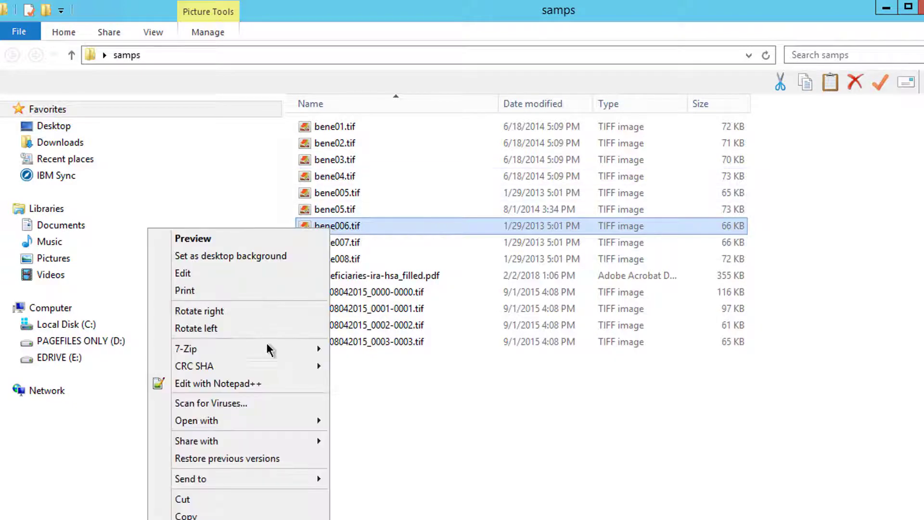
{"action": "left_click", "coordinate": [222, 516]}
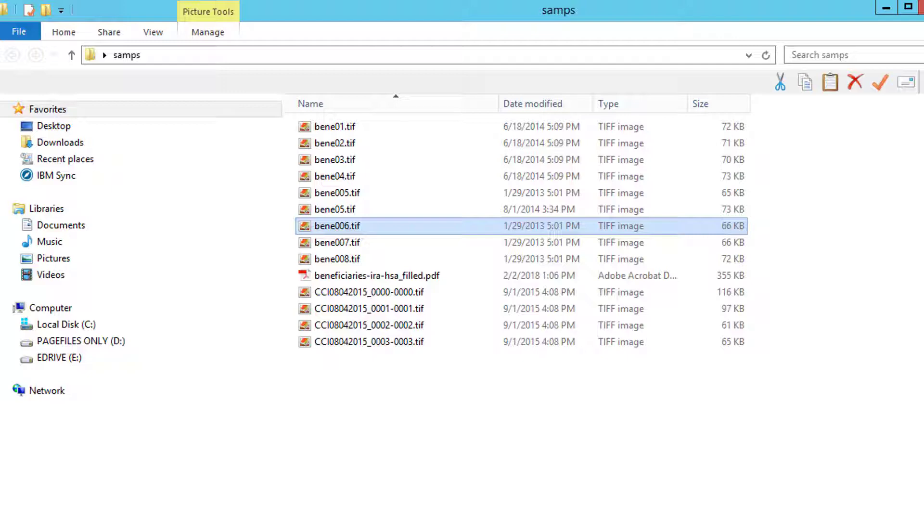
{"action": "right_click", "coordinate": [339, 226]}
{"action": "left_click", "coordinate": [195, 513]}
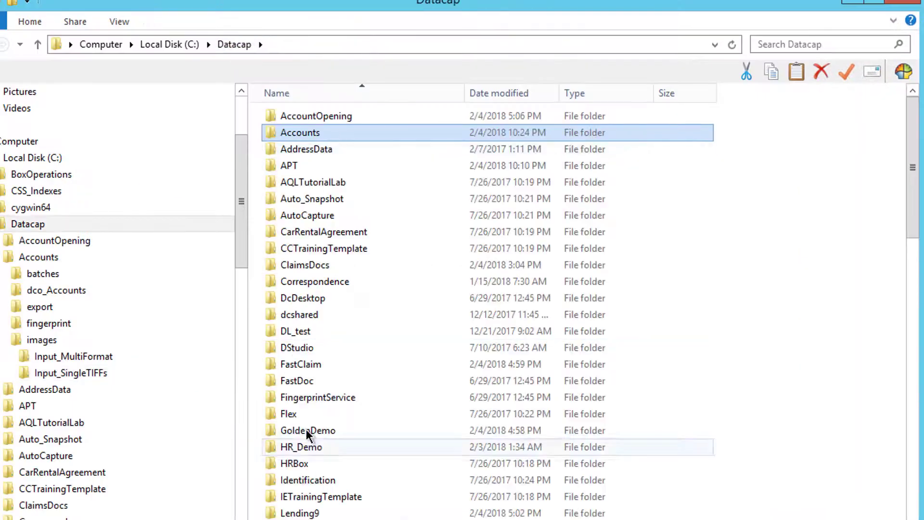
Open TheGateway's images\Input_SingleTIFFs folder, deleting its TIFF and then undoing the deletion
{"action": "scroll", "coordinate": [481, 308], "scroll_direction": "down", "scroll_amount": 8}
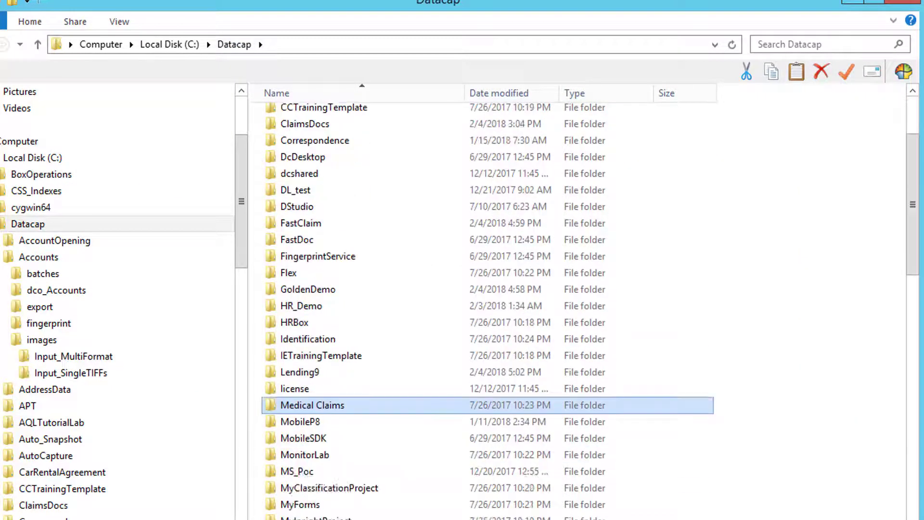
{"action": "double_click", "coordinate": [313, 516]}
{"action": "double_click", "coordinate": [293, 182]}
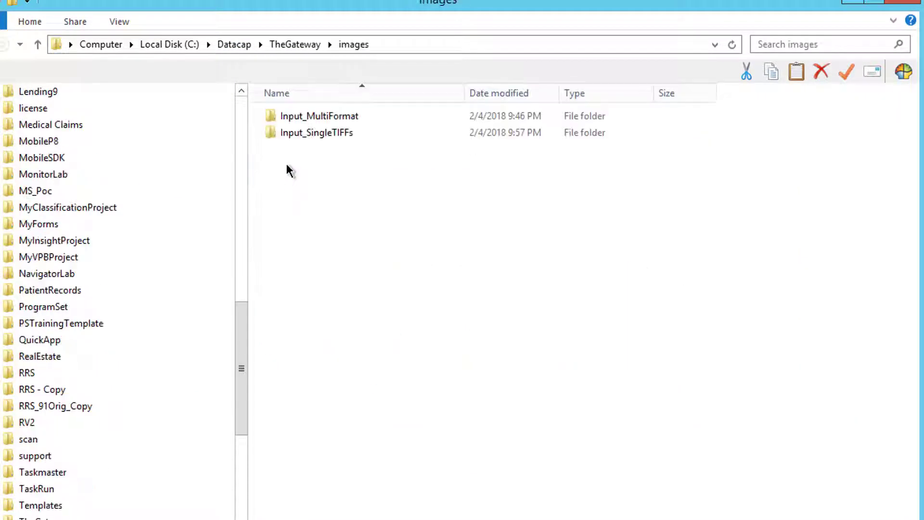
{"action": "double_click", "coordinate": [288, 131]}
{"action": "left_click", "coordinate": [283, 117]}
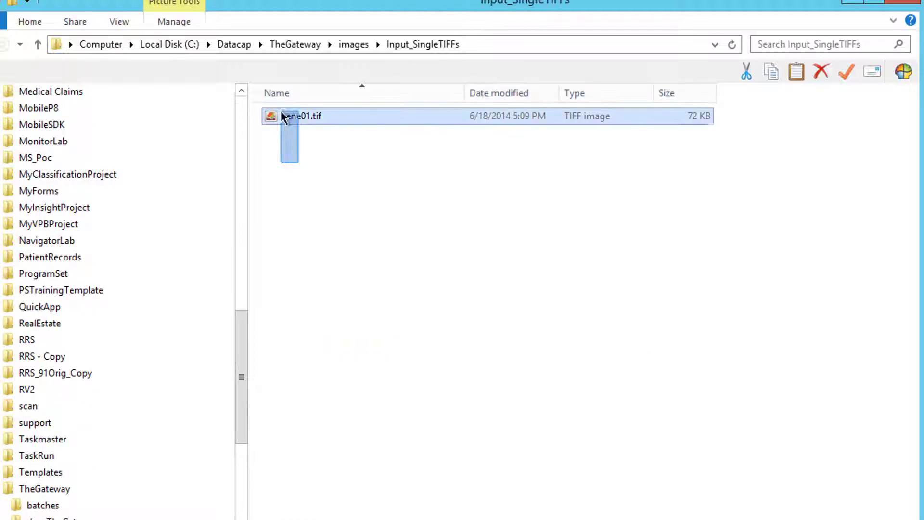
{"action": "key", "text": "Delete"}
{"action": "key", "text": "ctrl+z"}
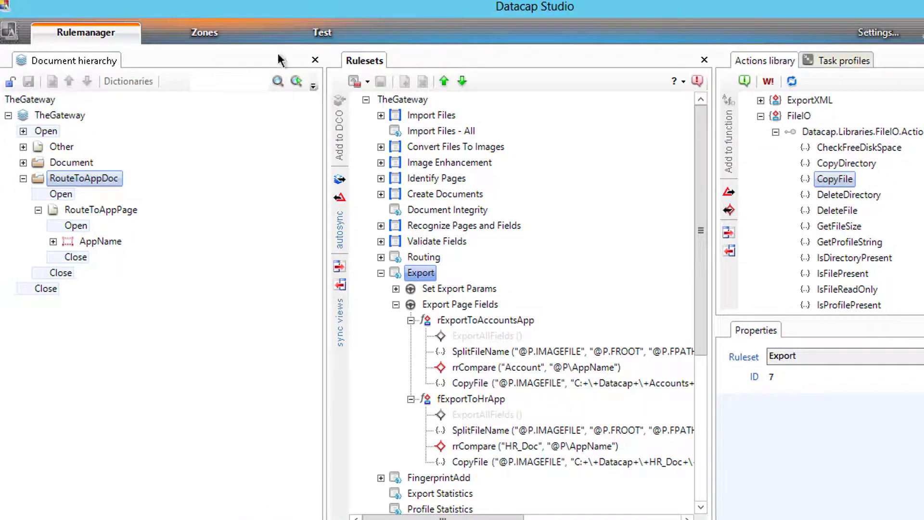
Discard the old test batch and scan a new VScan batch with ScanFromDisk_SingleTIFFs
{"action": "left_click", "coordinate": [319, 42]}
{"action": "right_click", "coordinate": [139, 230]}
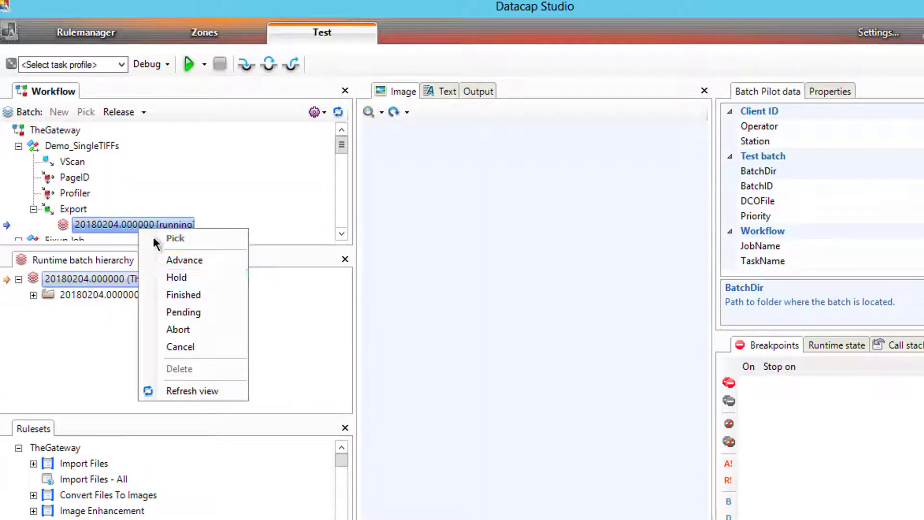
{"action": "left_click", "coordinate": [179, 346]}
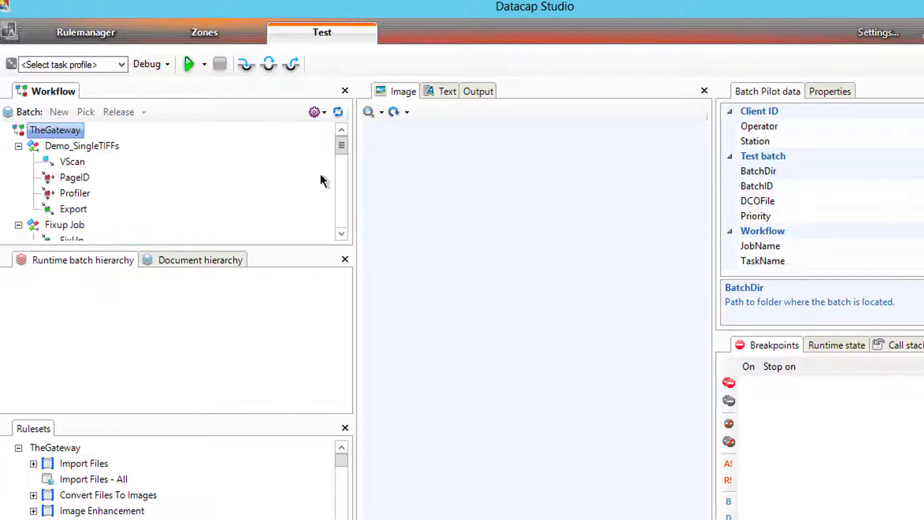
{"action": "left_click", "coordinate": [74, 162]}
{"action": "right_click", "coordinate": [75, 166]}
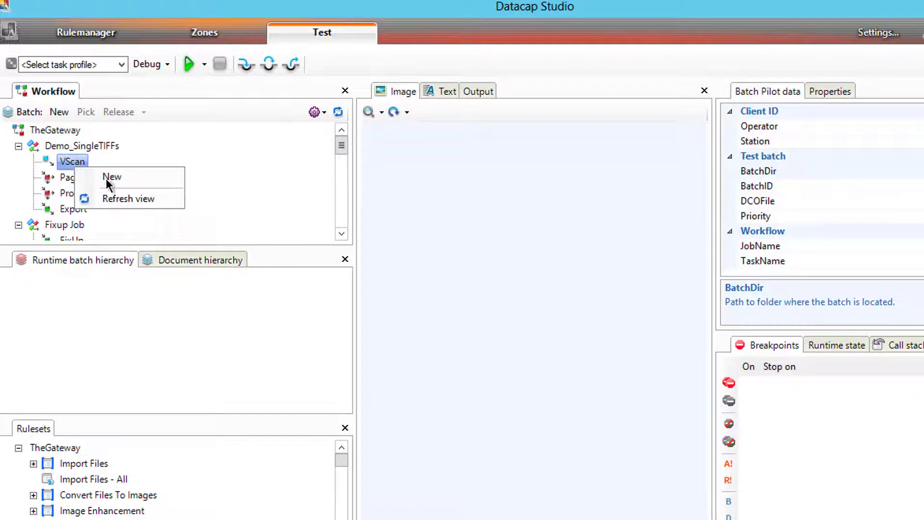
{"action": "left_click", "coordinate": [109, 177]}
{"action": "left_click", "coordinate": [97, 64]}
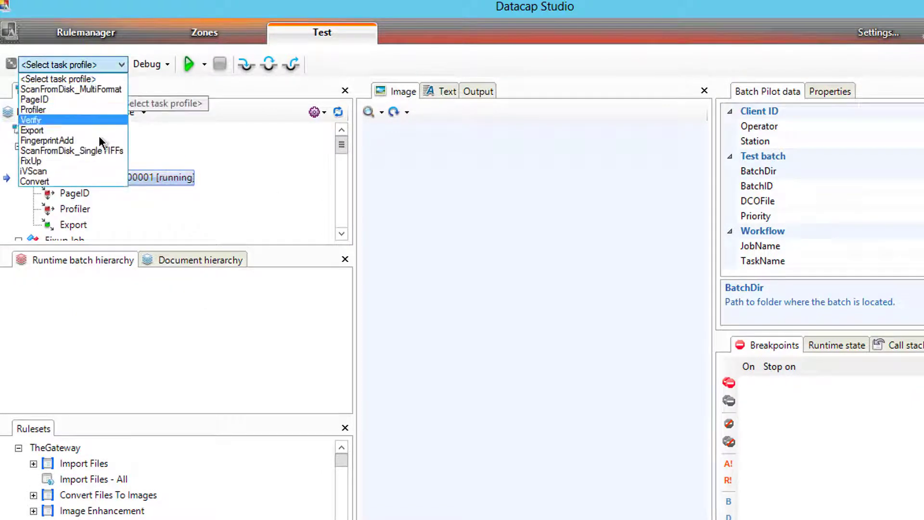
{"action": "left_click", "coordinate": [72, 150]}
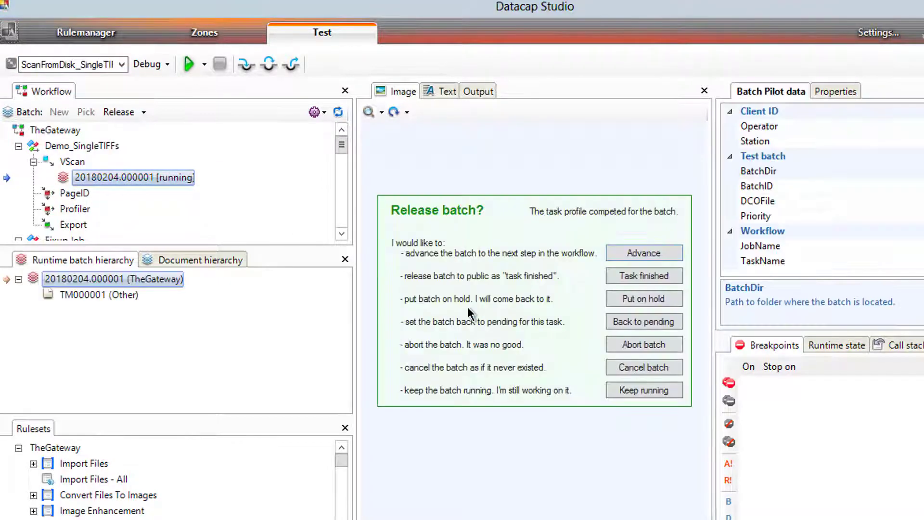
Run PageID on batch 20180204.000001, check page TM000001's AppName field, and set it pending
{"action": "left_click", "coordinate": [624, 254]}
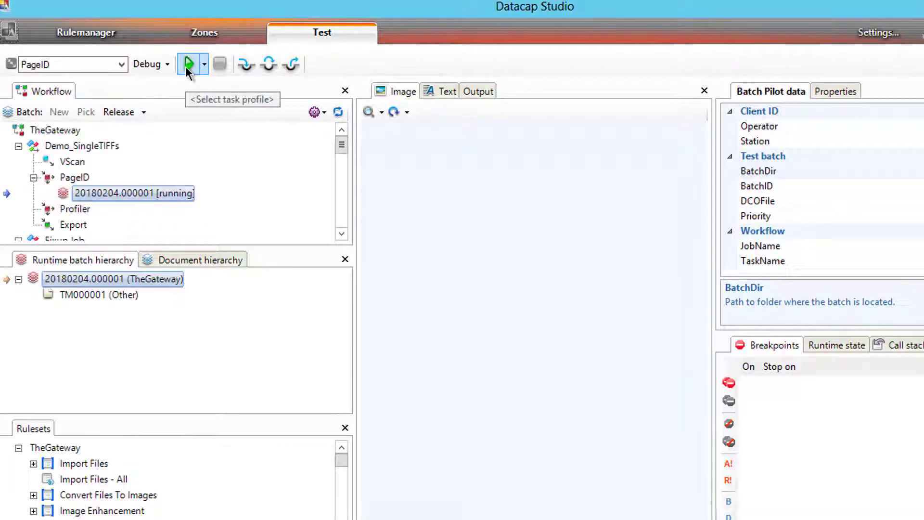
{"action": "left_click", "coordinate": [188, 65]}
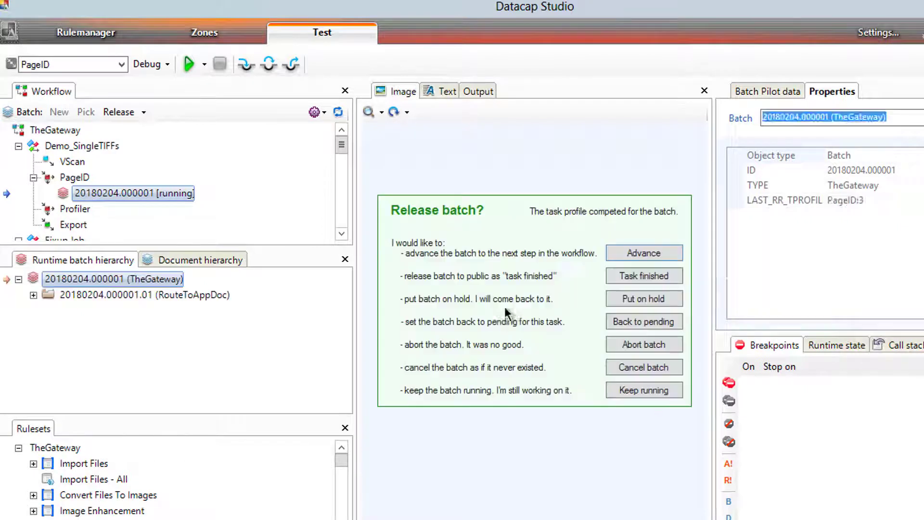
{"action": "key", "text": "Return"}
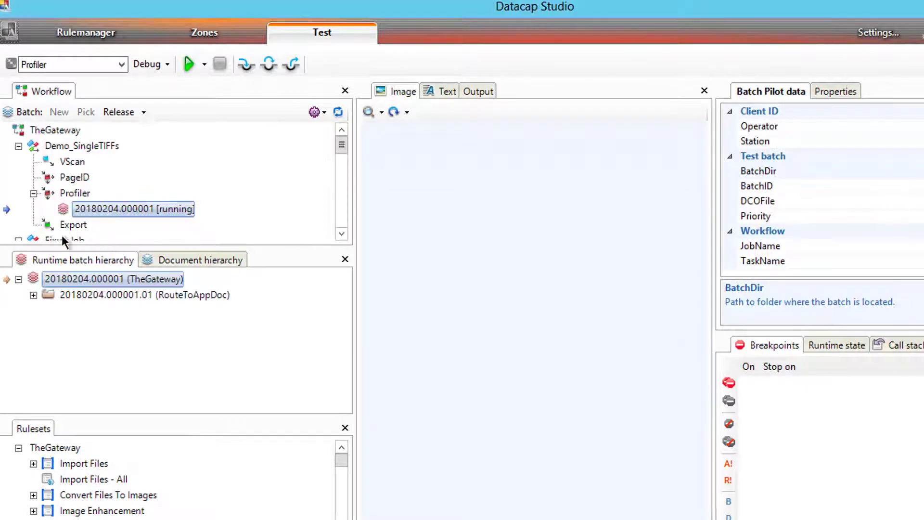
{"action": "left_click", "coordinate": [34, 295]}
{"action": "left_click", "coordinate": [48, 311]}
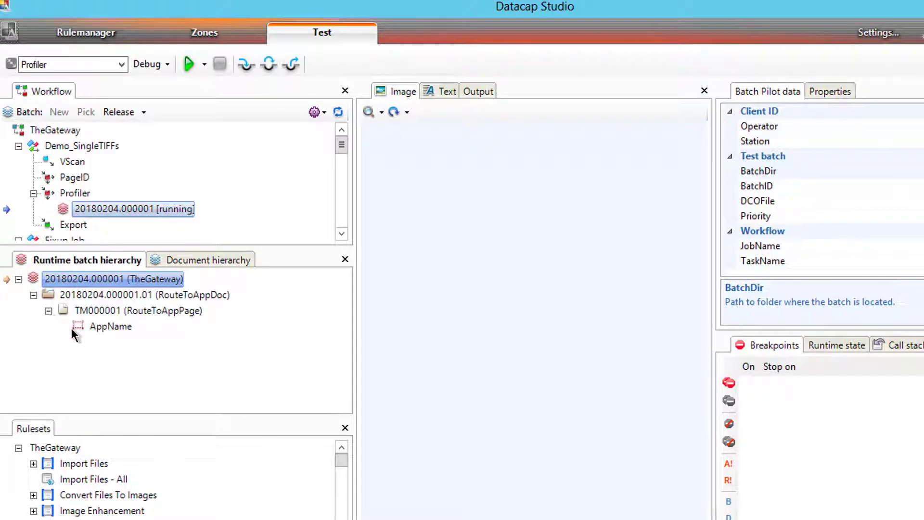
{"action": "right_click", "coordinate": [76, 209]}
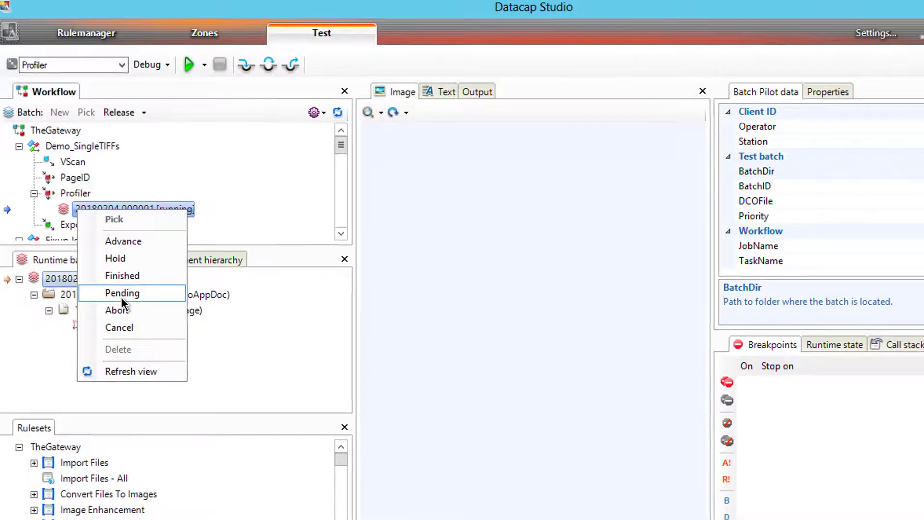
{"action": "left_click", "coordinate": [122, 294]}
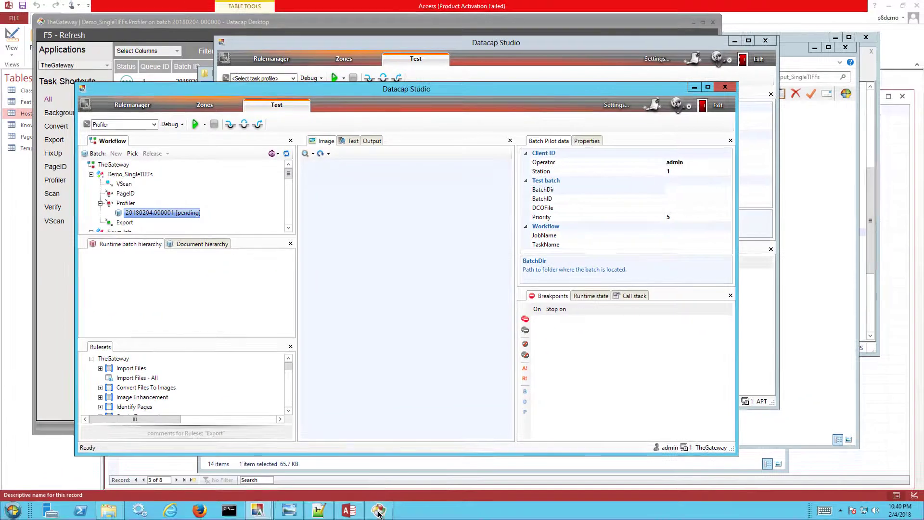
Run Profiler on batch 20180204.000001 in Datacap Desktop and dismiss the completion notices
{"action": "left_click", "coordinate": [379, 512]}
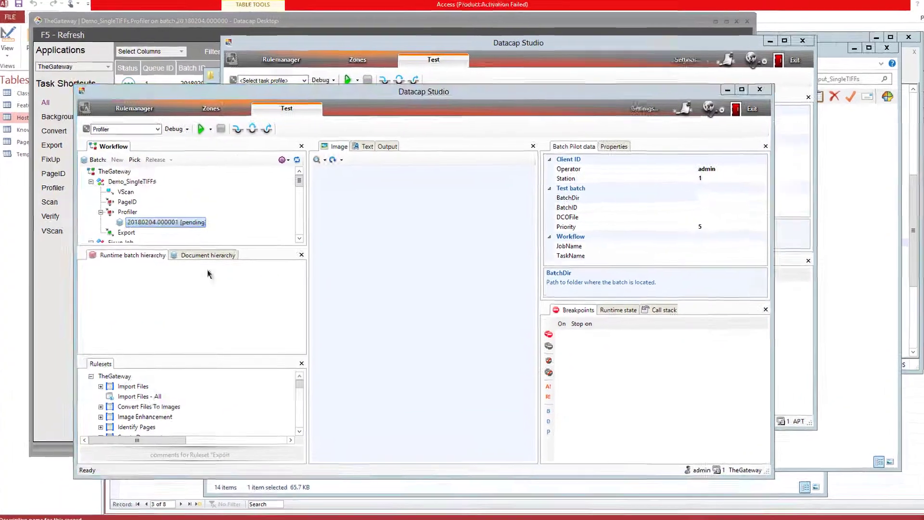
{"action": "left_click", "coordinate": [52, 100]}
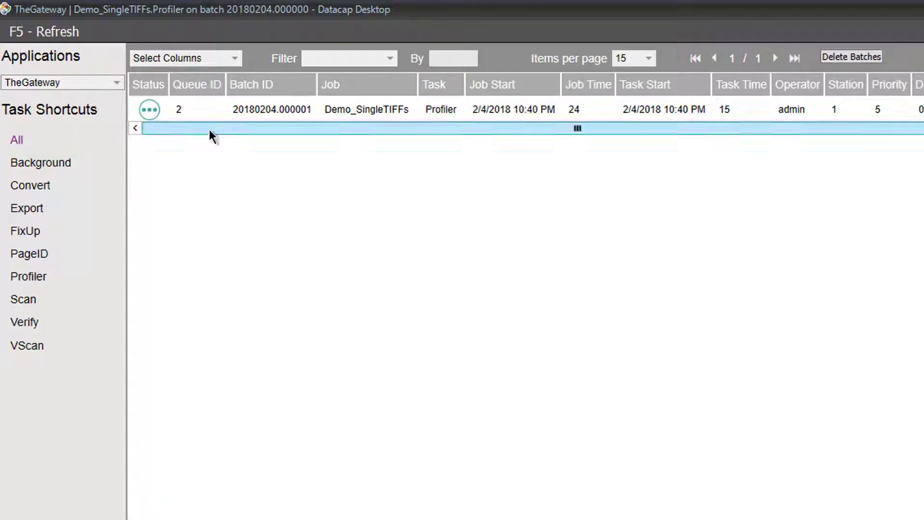
{"action": "left_click", "coordinate": [31, 277]}
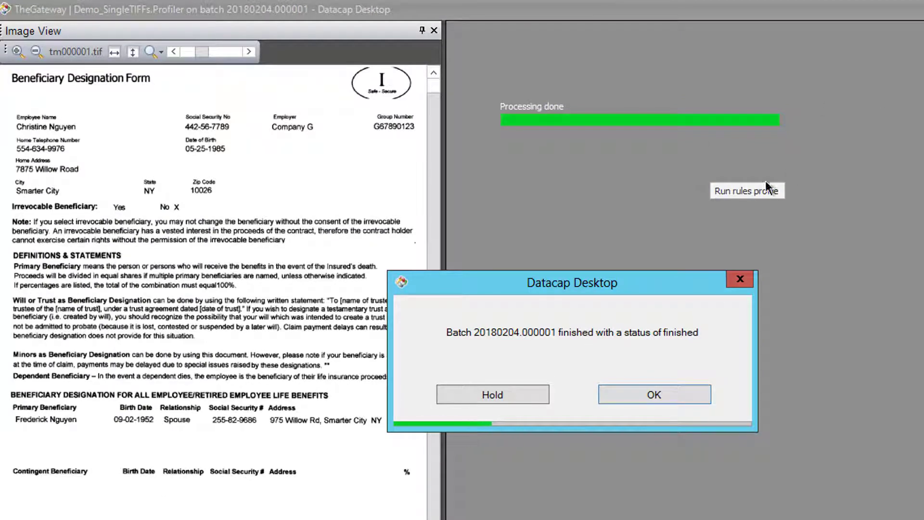
{"action": "left_click", "coordinate": [648, 397]}
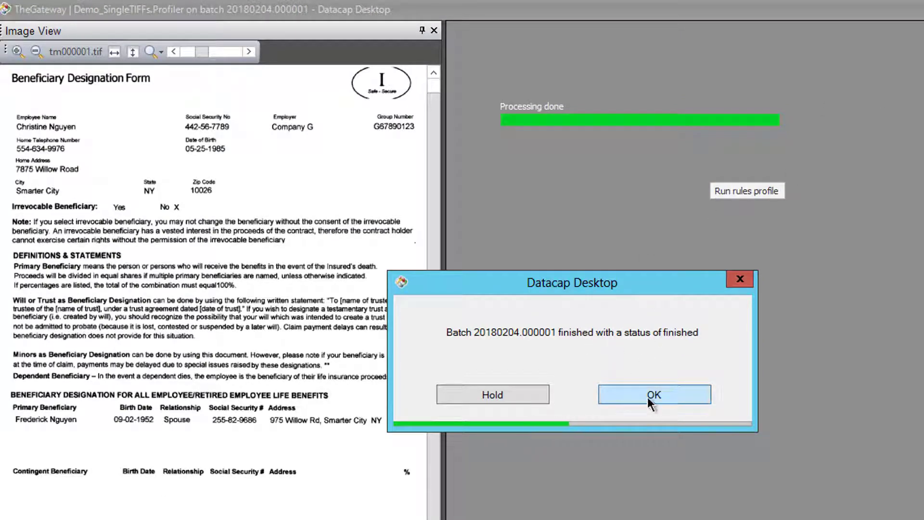
{"action": "left_click", "coordinate": [514, 396]}
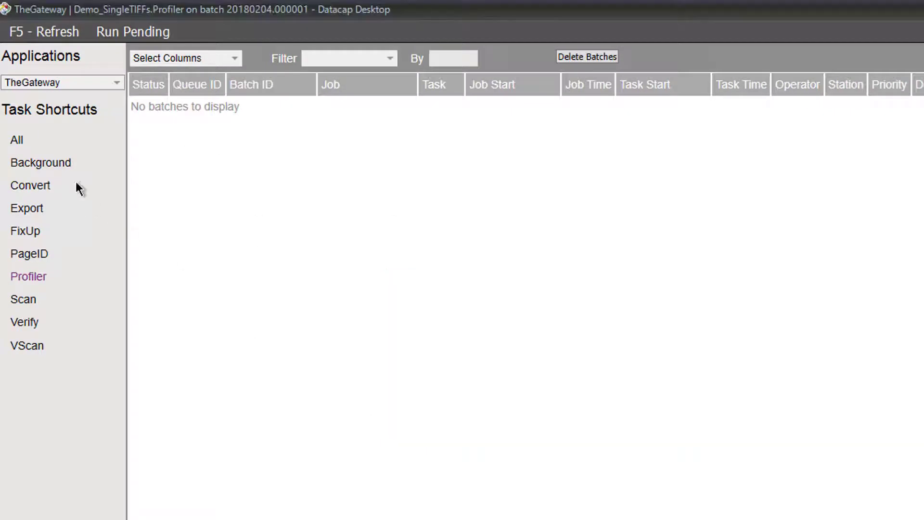
{"action": "left_click", "coordinate": [13, 140]}
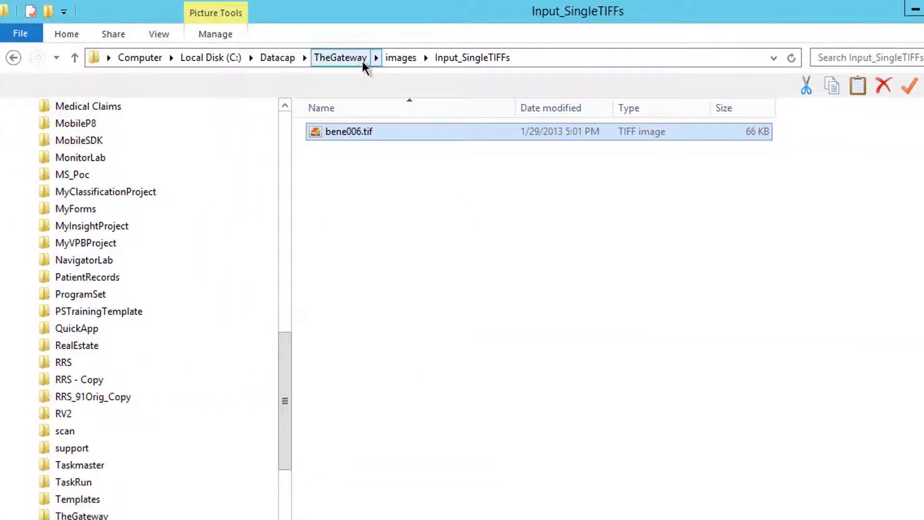
Open profiler_rrs.log from batch folder 20180204.000001 in Notepad++ and begin searching it
{"action": "left_click", "coordinate": [393, 62]}
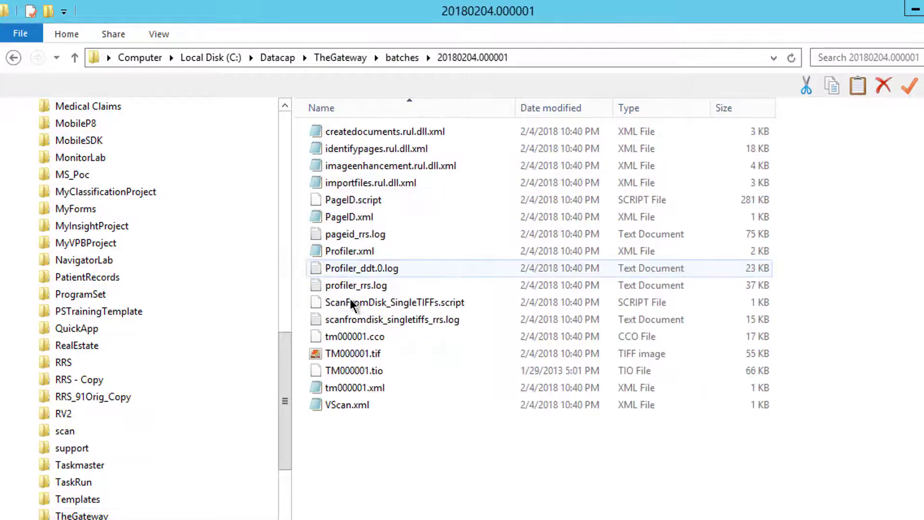
{"action": "right_click", "coordinate": [351, 293]}
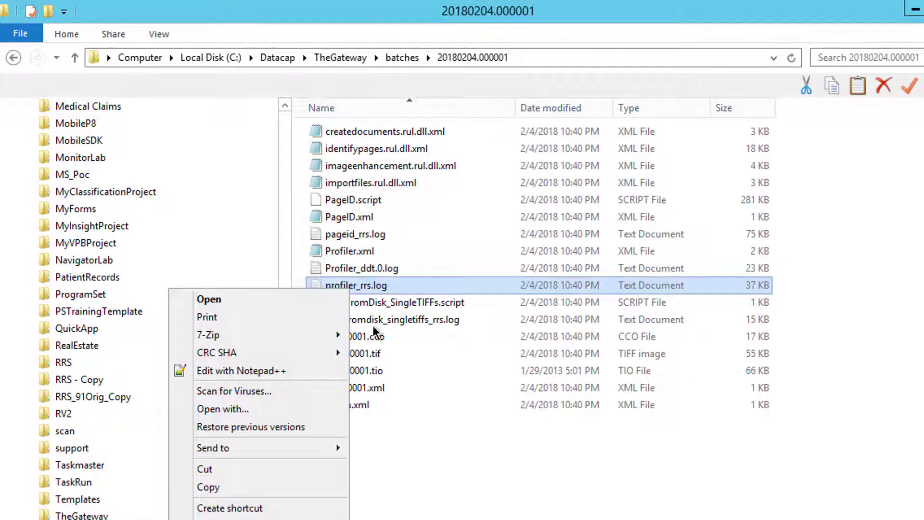
{"action": "left_click", "coordinate": [244, 371]}
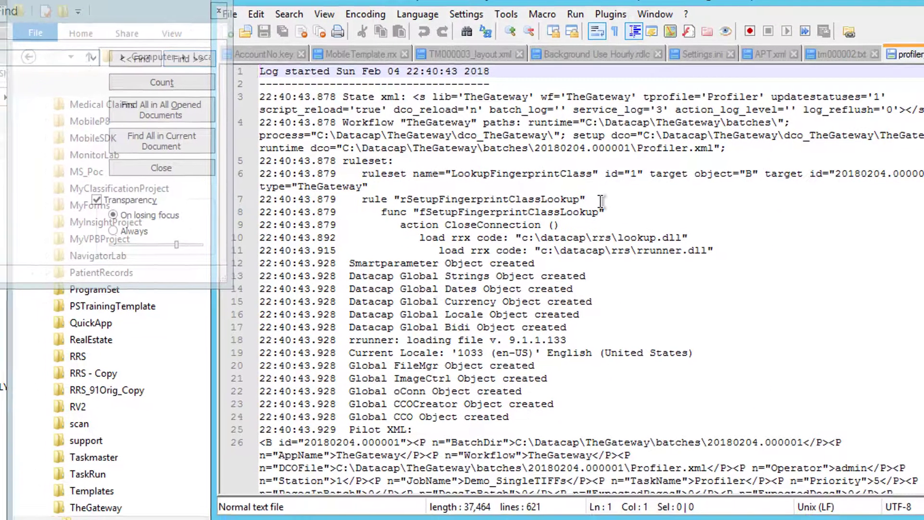
{"action": "left_click", "coordinate": [601, 200]}
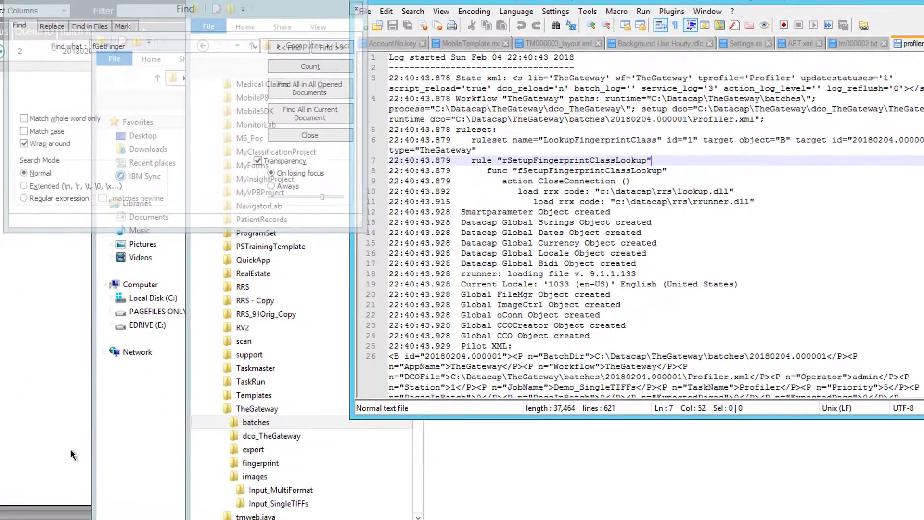
In Datacap Studio's Rulemanager, expand Routing and its fCheckForRouteToApp function to show its actions
{"action": "mouse_move", "coordinate": [174, 519]}
{"action": "left_click", "coordinate": [244, 516]}
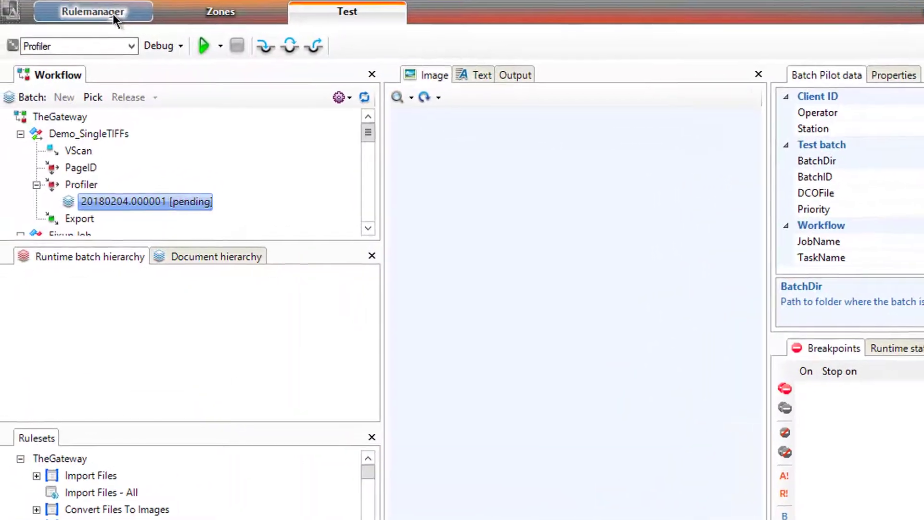
{"action": "left_click", "coordinate": [113, 13]}
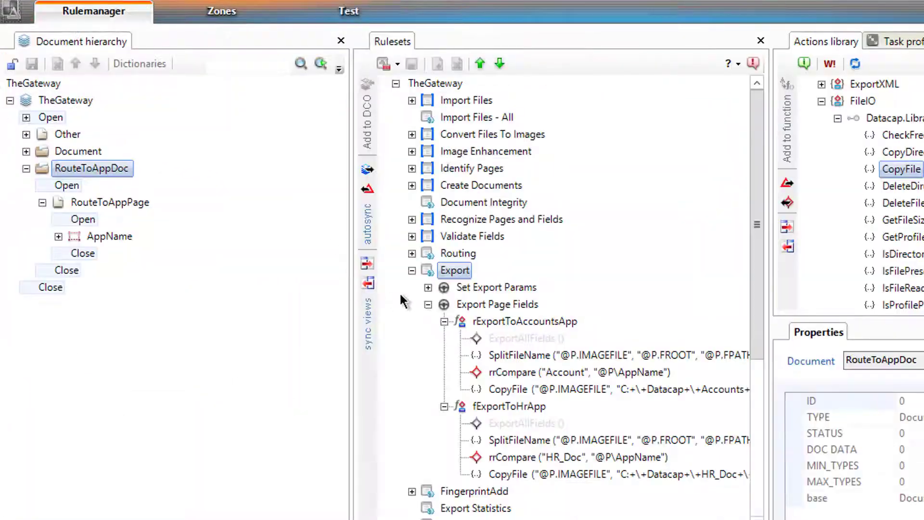
{"action": "left_click", "coordinate": [412, 254]}
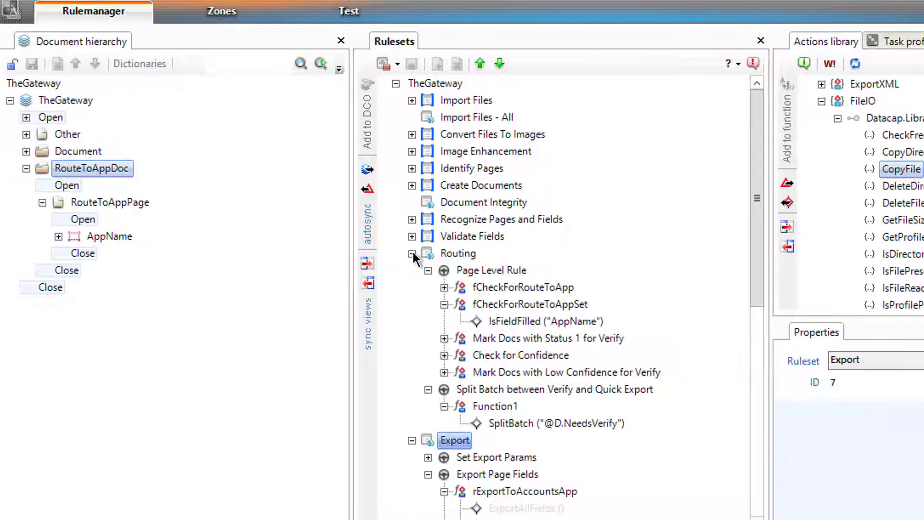
{"action": "left_click", "coordinate": [444, 287]}
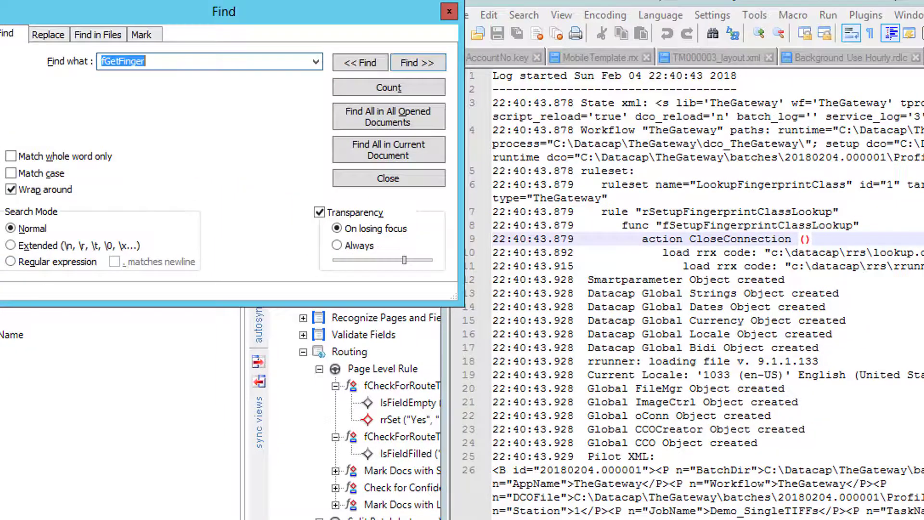
Find fCheckForRoute in the log and mark the note that TM000001's AppName is not empty
{"action": "type", "text": "fCheck"}
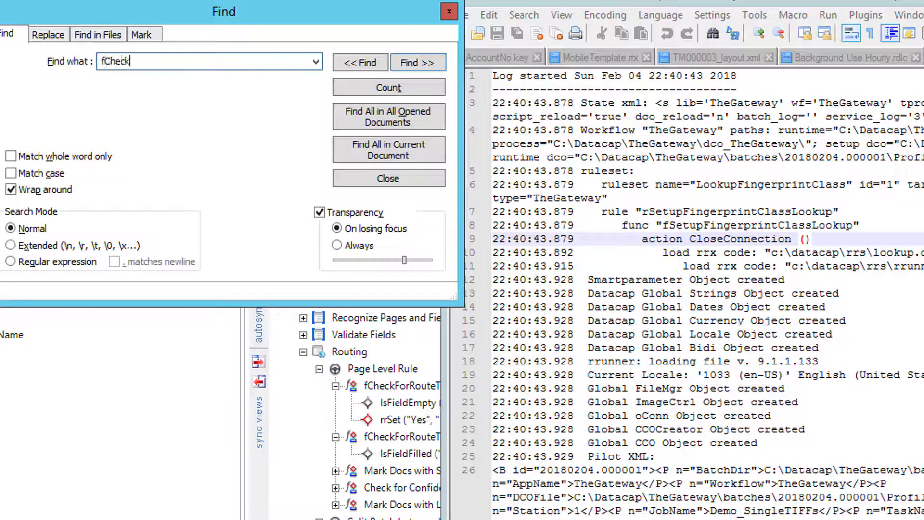
{"action": "type", "text": "ForRoute"}
{"action": "key", "text": "Return"}
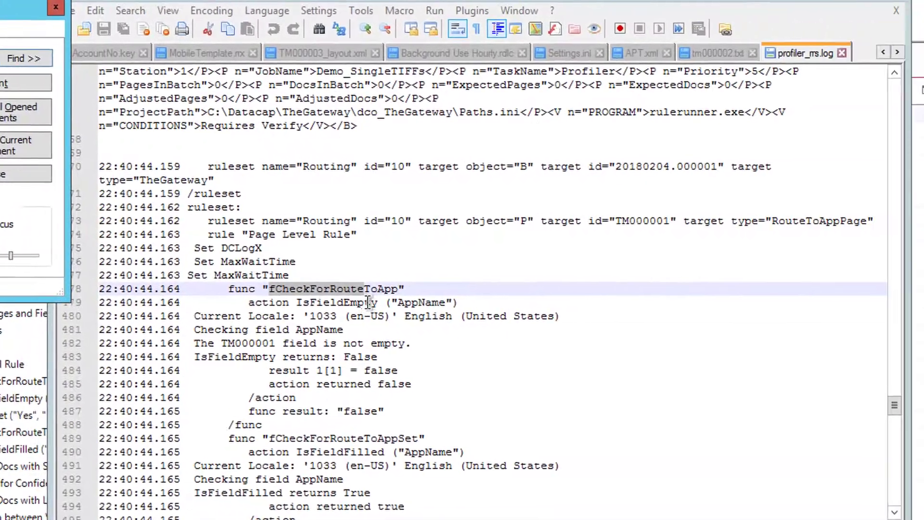
{"action": "double_click", "coordinate": [815, 306]}
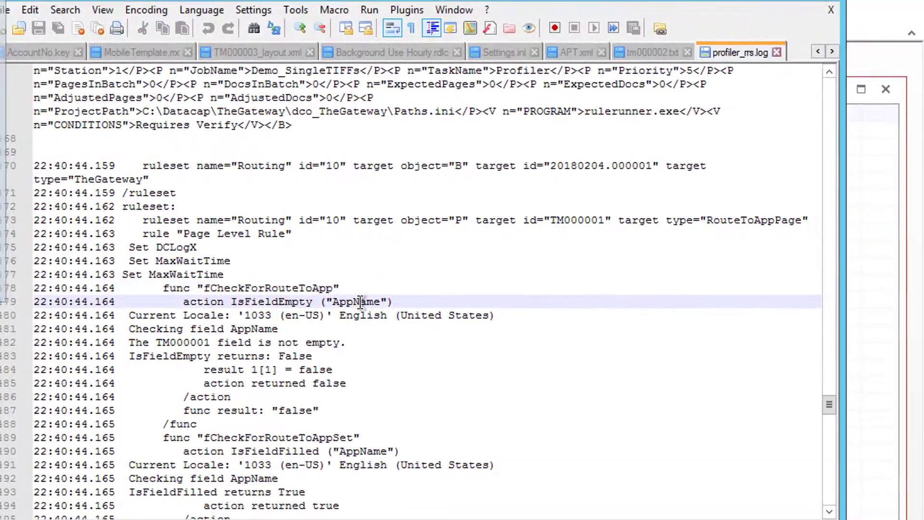
{"action": "left_click", "coordinate": [245, 330]}
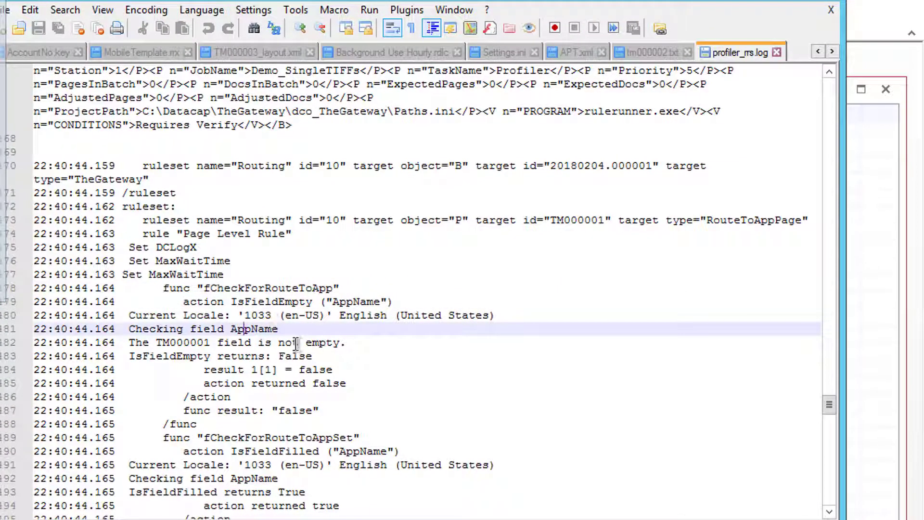
{"action": "left_click_drag", "start_coordinate": [320, 343], "coordinate": [265, 345]}
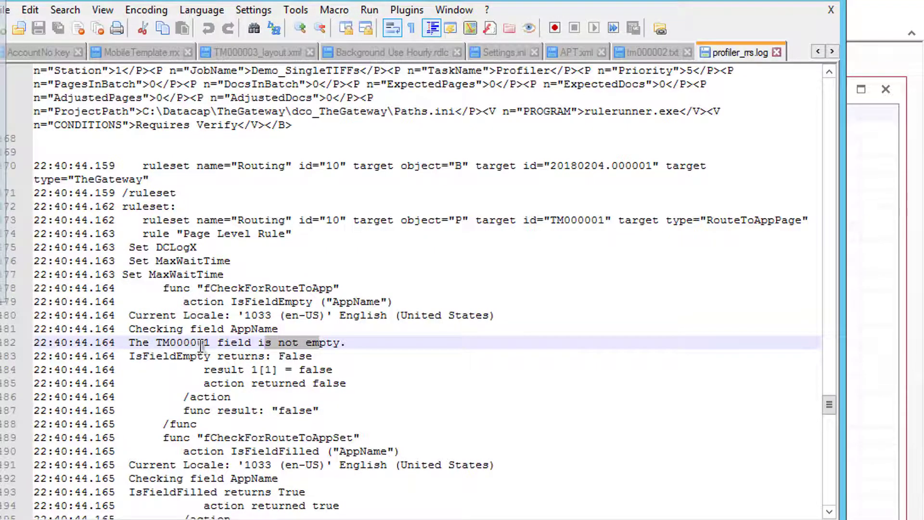
{"action": "scroll", "coordinate": [233, 381], "scroll_direction": "down", "scroll_amount": 5}
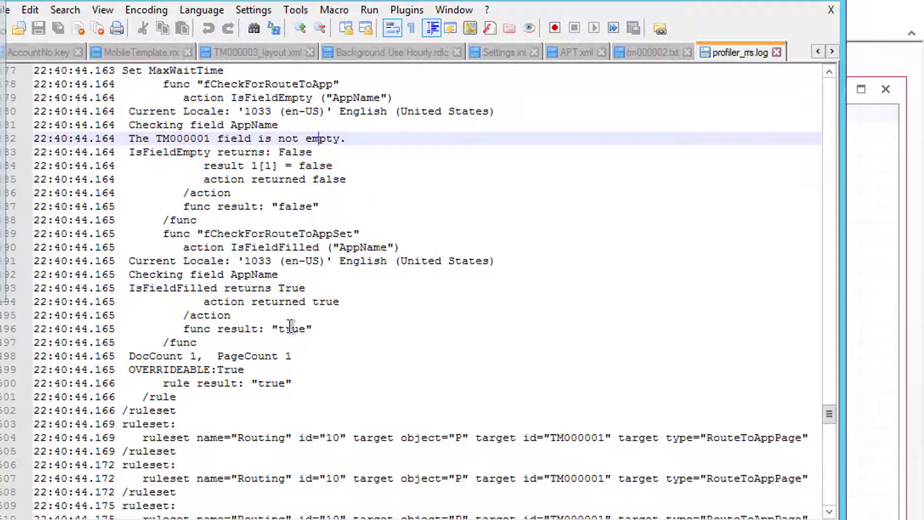
{"action": "scroll", "coordinate": [291, 331], "scroll_direction": "up", "scroll_amount": 1}
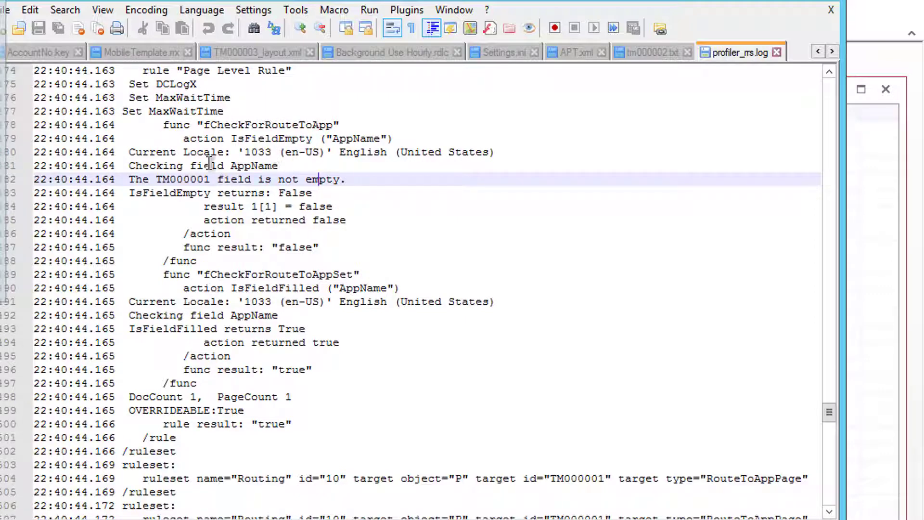
{"action": "key", "text": "alt+Tab"}
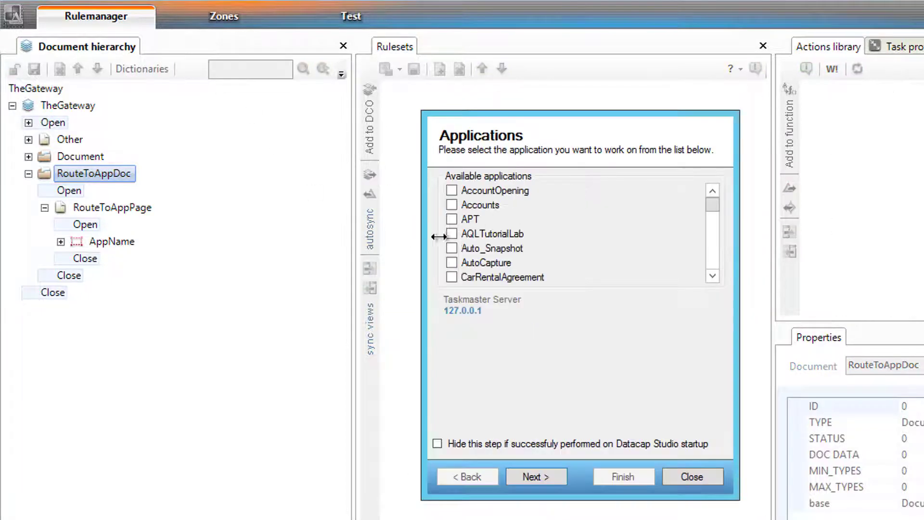
{"action": "scroll", "coordinate": [720, 256], "scroll_direction": "down", "scroll_amount": 2}
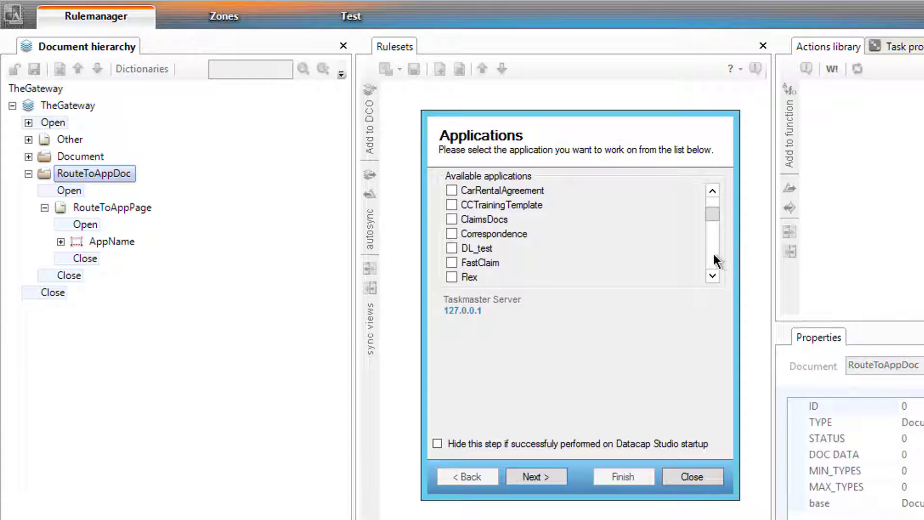
{"action": "scroll", "coordinate": [715, 198], "scroll_direction": "up", "scroll_amount": 2}
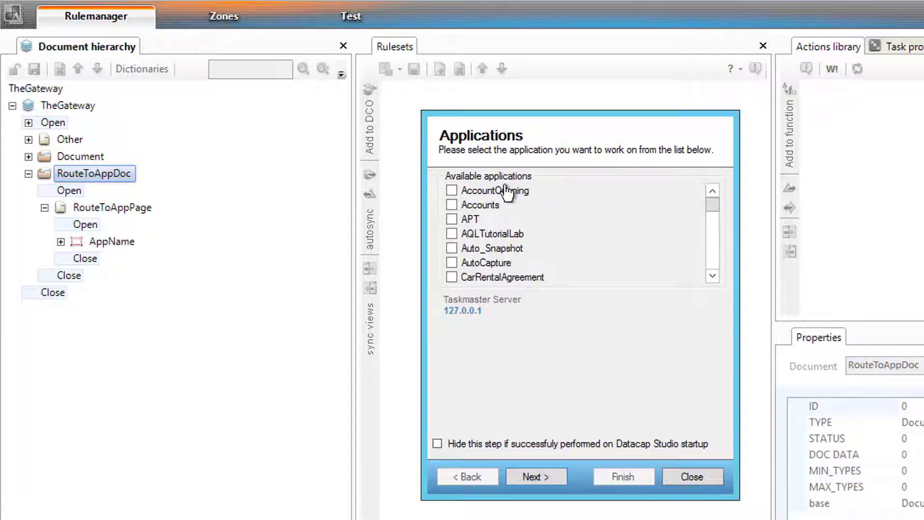
{"action": "left_click", "coordinate": [494, 207]}
{"action": "left_click", "coordinate": [561, 477]}
{"action": "type", "text": "a"}
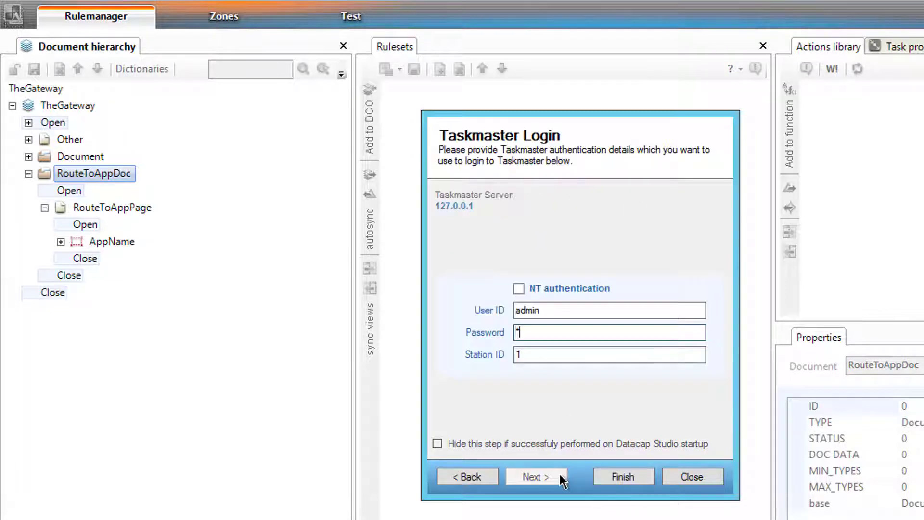
{"action": "left_click", "coordinate": [560, 476]}
{"action": "left_click", "coordinate": [29, 156]}
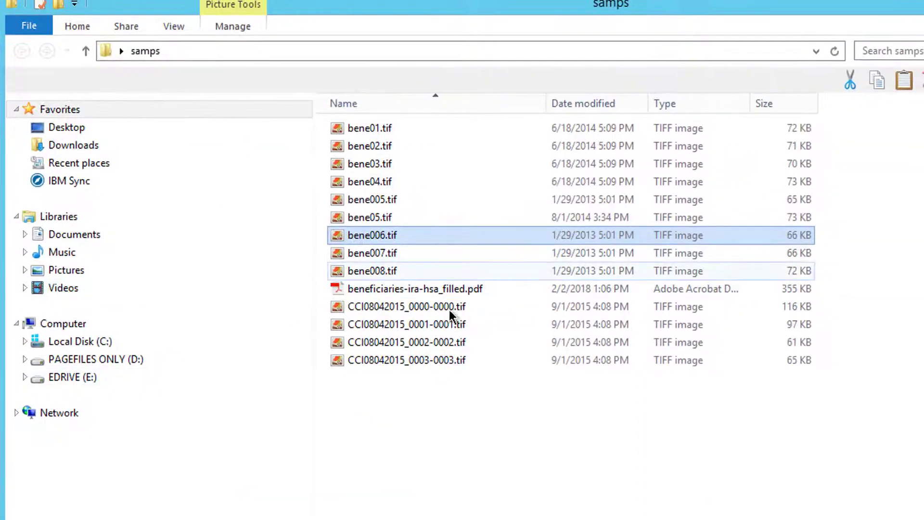
Swap Input_SingleTIFFs' three old files for bene01.tif, bene02.tif and CCI08042015_0000/0001 TIFFs
{"action": "left_click_drag", "start_coordinate": [483, 325], "coordinate": [432, 305]}
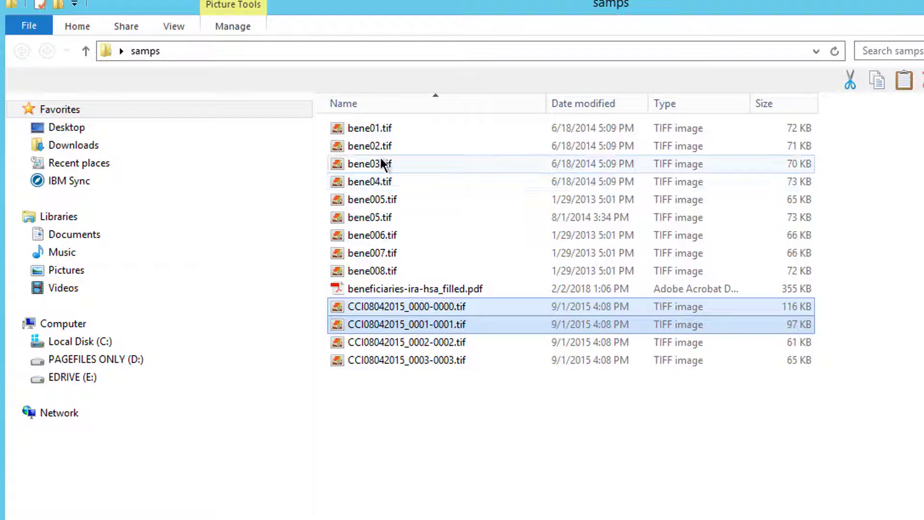
{"action": "left_click", "coordinate": [365, 146], "text": "ctrl"}
{"action": "left_click", "coordinate": [363, 128], "text": "ctrl"}
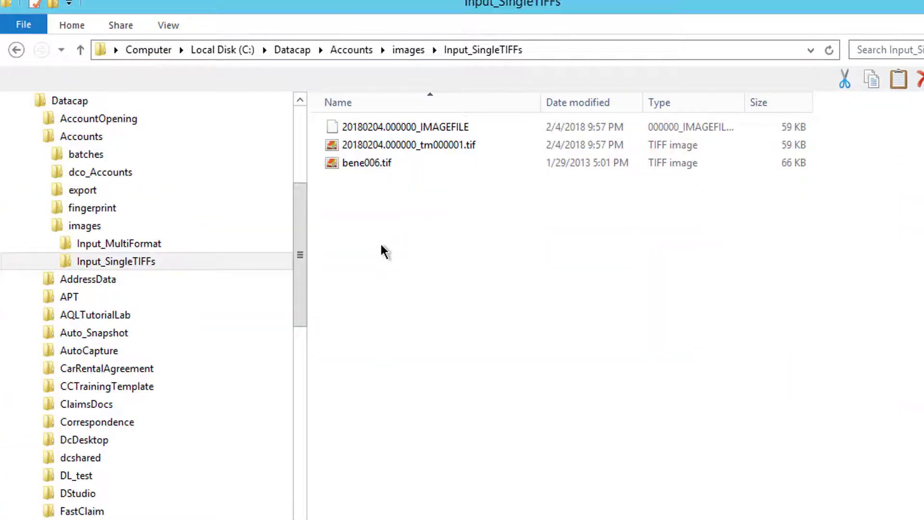
{"action": "left_click_drag", "start_coordinate": [394, 198], "coordinate": [334, 123]}
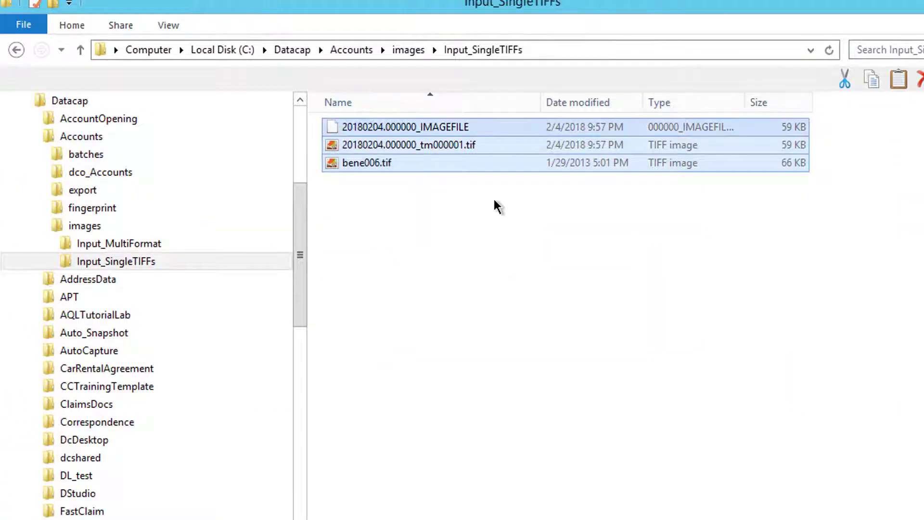
{"action": "key", "text": "Delete"}
{"action": "key", "text": "ctrl+v"}
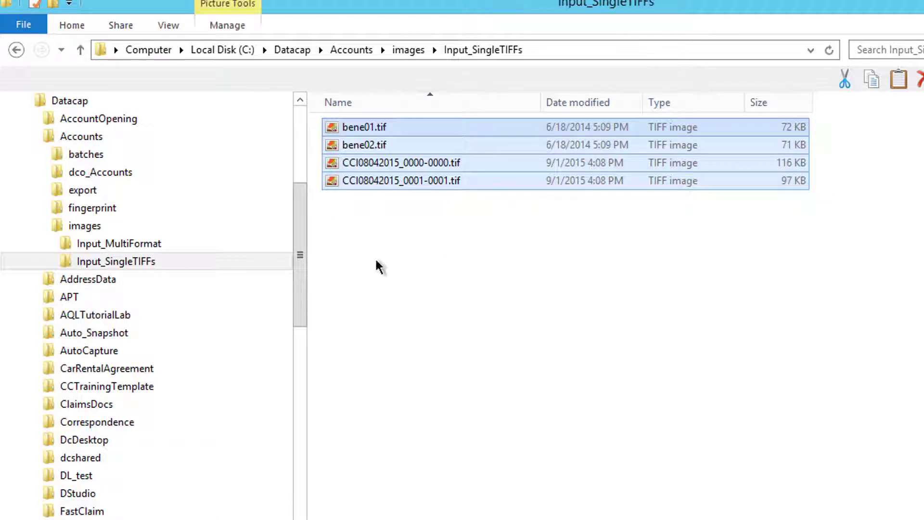
{"action": "left_click", "coordinate": [376, 265]}
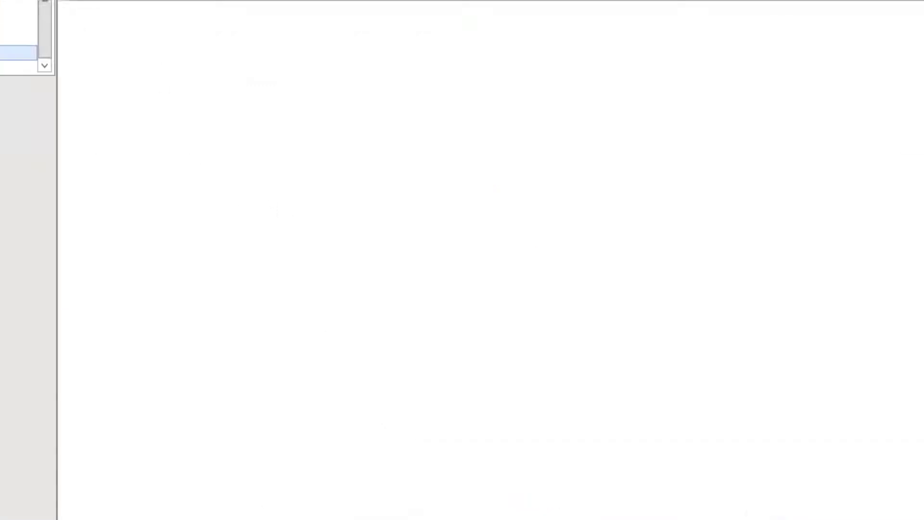
Switch Datacap Desktop to the Accounts application and list all its tasks
{"action": "scroll", "coordinate": [114, 97], "scroll_direction": "up", "scroll_amount": 7}
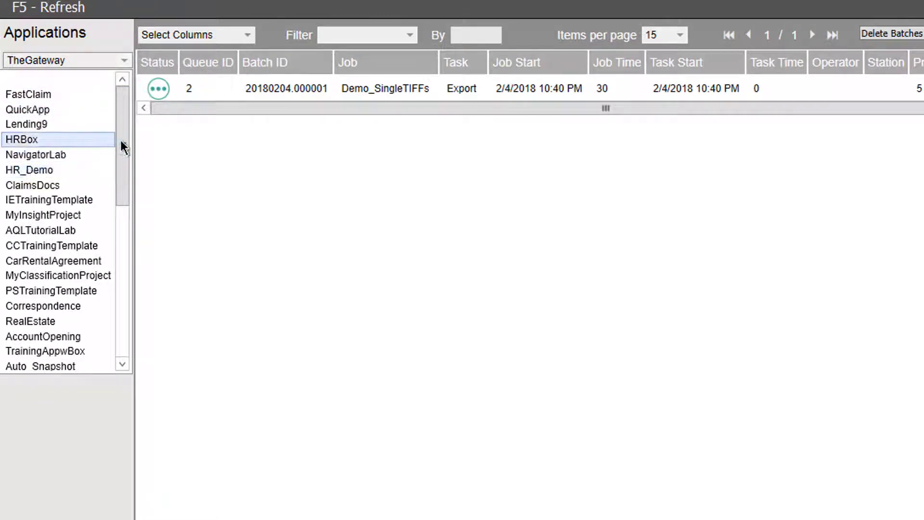
{"action": "left_click_drag", "start_coordinate": [120, 140], "coordinate": [129, 327]}
{"action": "left_click", "coordinate": [41, 337]}
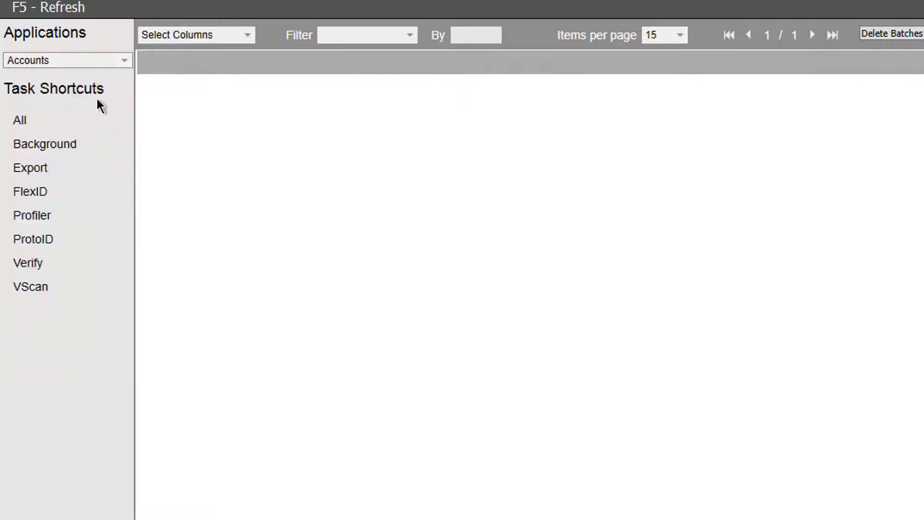
{"action": "left_click", "coordinate": [20, 126]}
Scan a batch with the VScan FlexID_SingleTIFFs job, then open batch 20180204.000003 in FlexID
{"action": "left_click", "coordinate": [28, 285]}
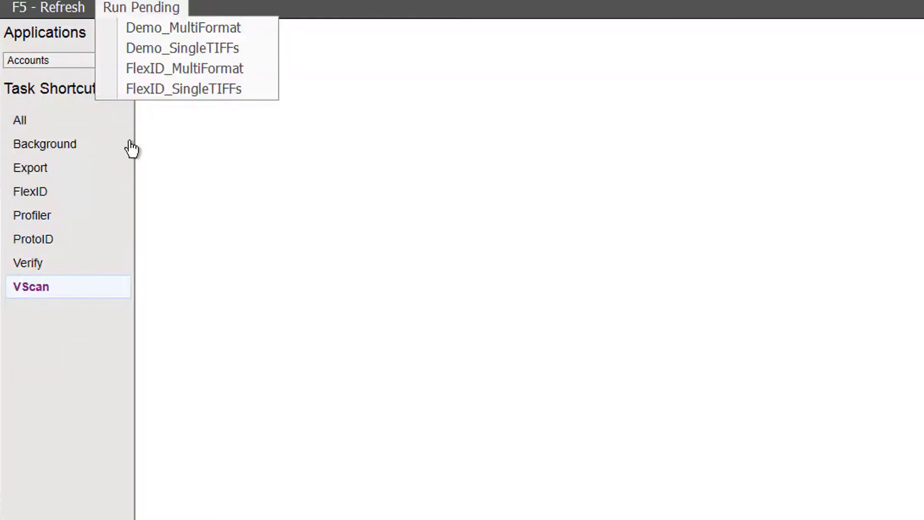
{"action": "left_click", "coordinate": [181, 88]}
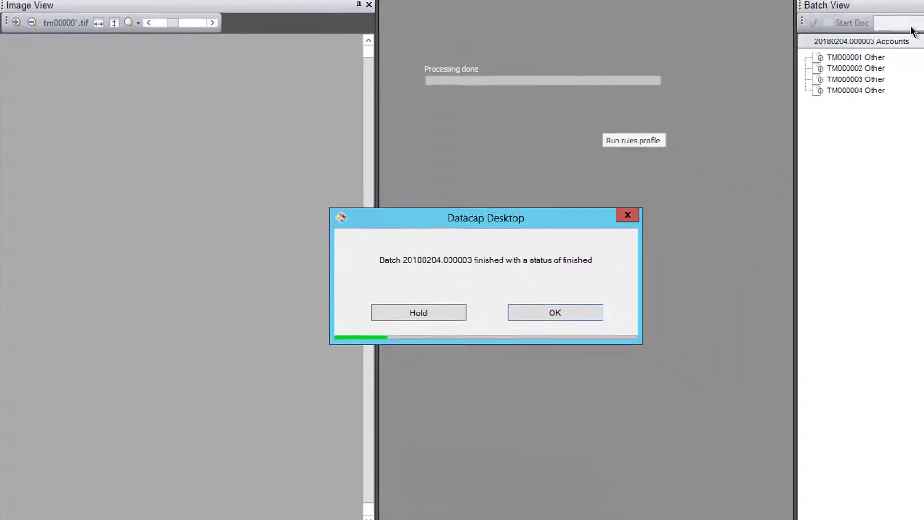
{"action": "left_click", "coordinate": [539, 304]}
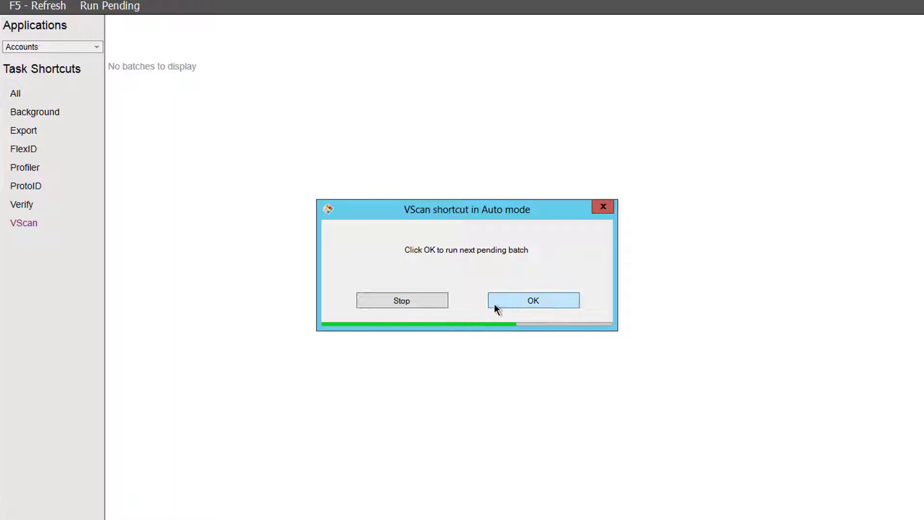
{"action": "left_click", "coordinate": [424, 308]}
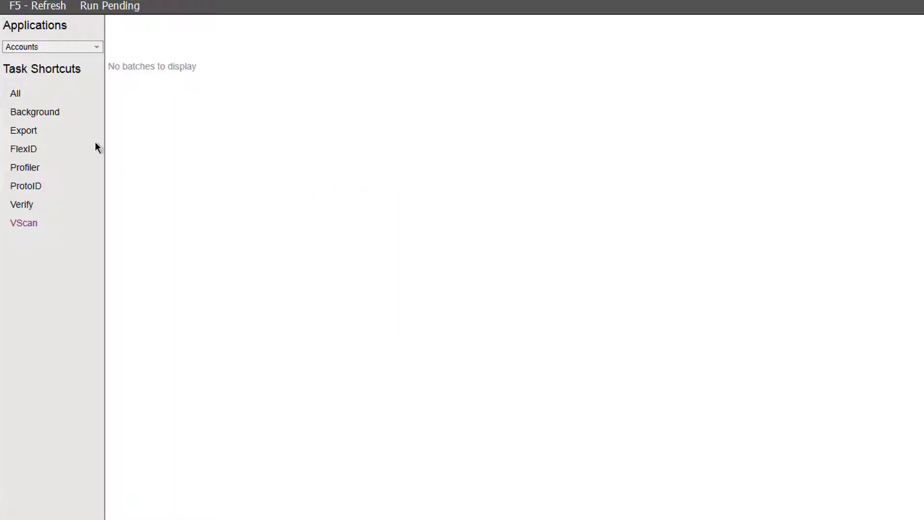
{"action": "left_click", "coordinate": [24, 93]}
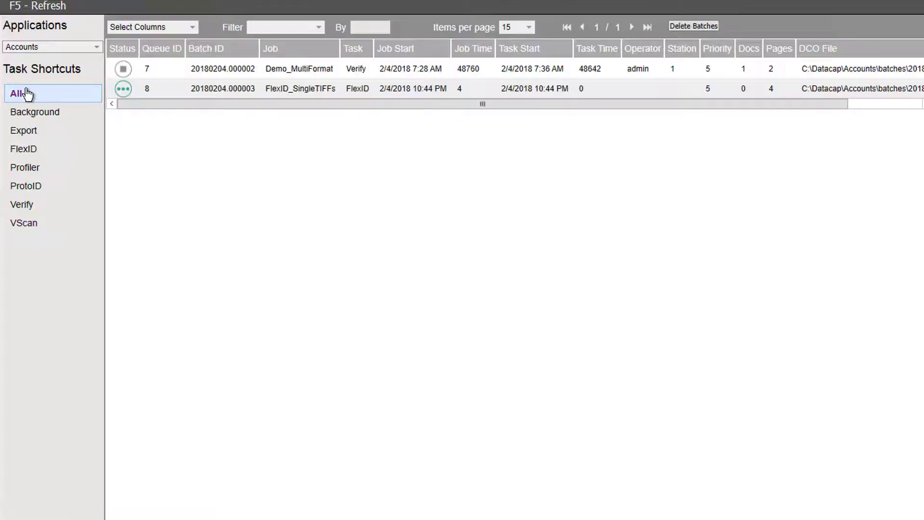
{"action": "double_click", "coordinate": [239, 88]}
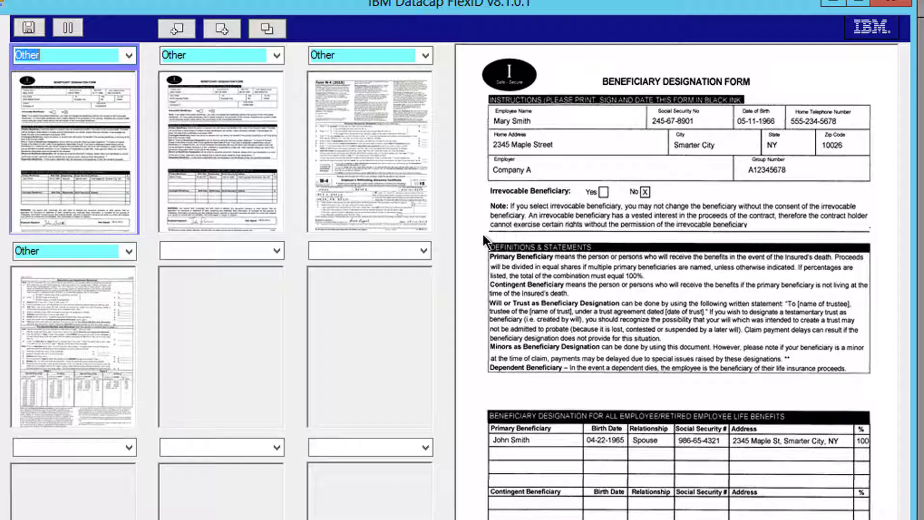
Set pages one to four to type Main, correcting page three from Trailing to Main
{"action": "left_click", "coordinate": [129, 56]}
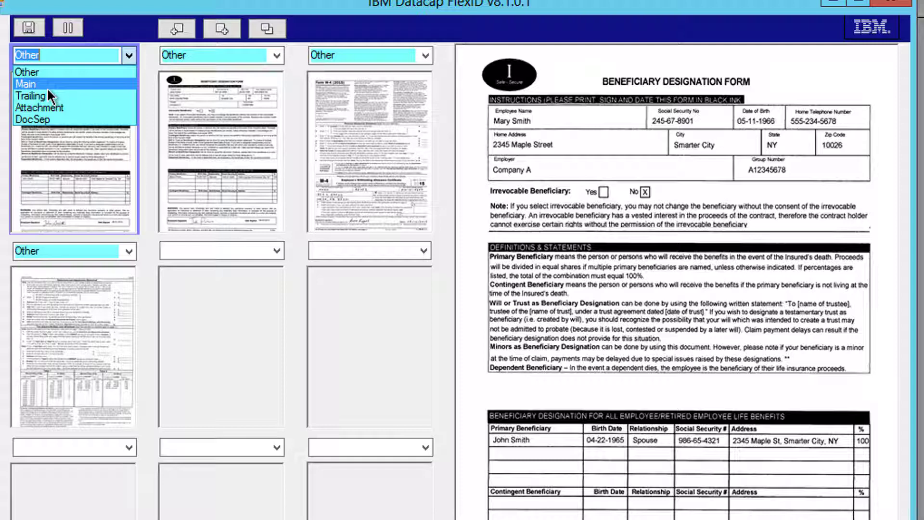
{"action": "left_click", "coordinate": [63, 84]}
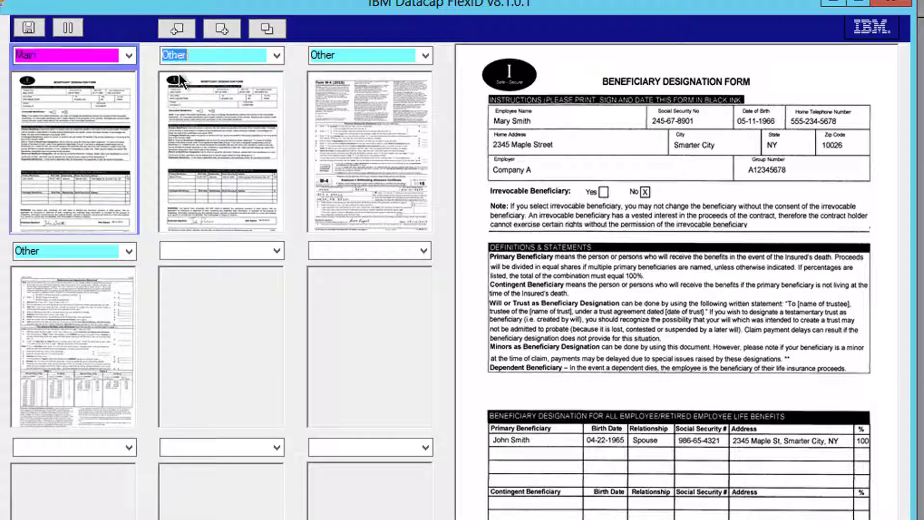
{"action": "left_click", "coordinate": [277, 56]}
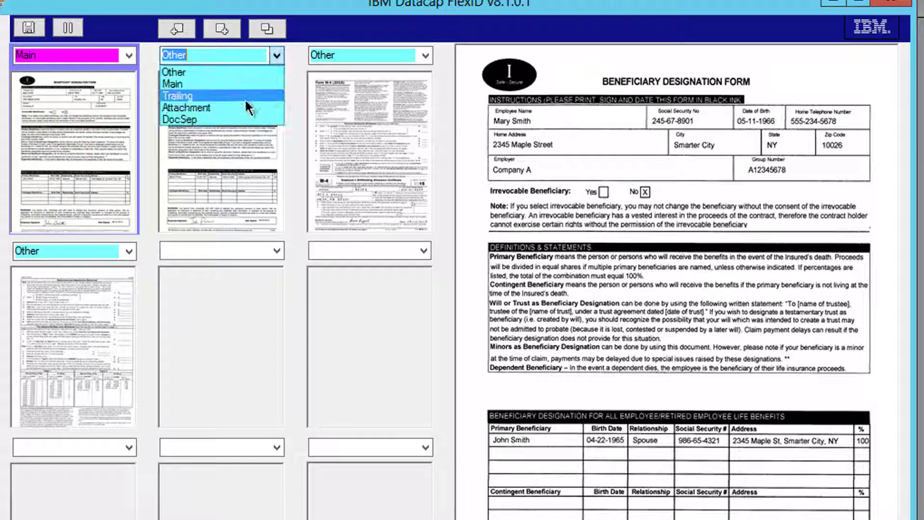
{"action": "left_click", "coordinate": [219, 85]}
{"action": "left_click", "coordinate": [423, 55]}
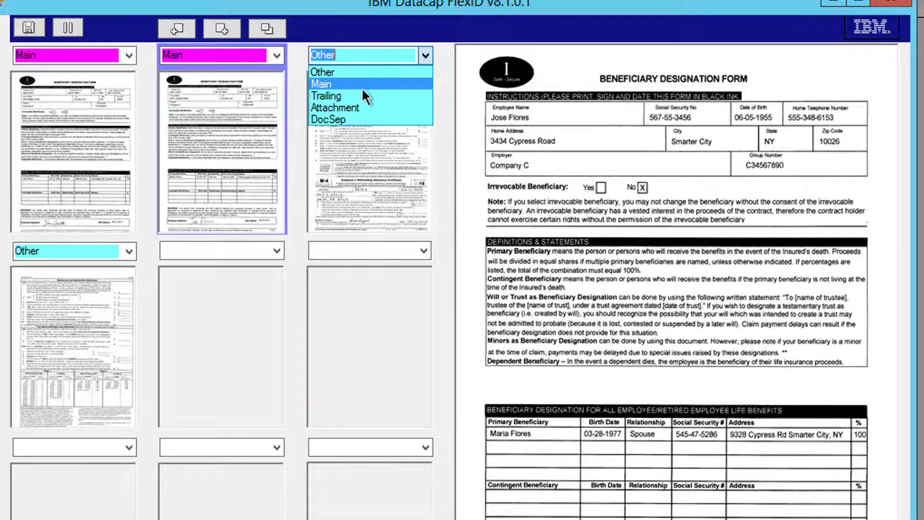
{"action": "left_click", "coordinate": [358, 96]}
{"action": "left_click", "coordinate": [423, 56]}
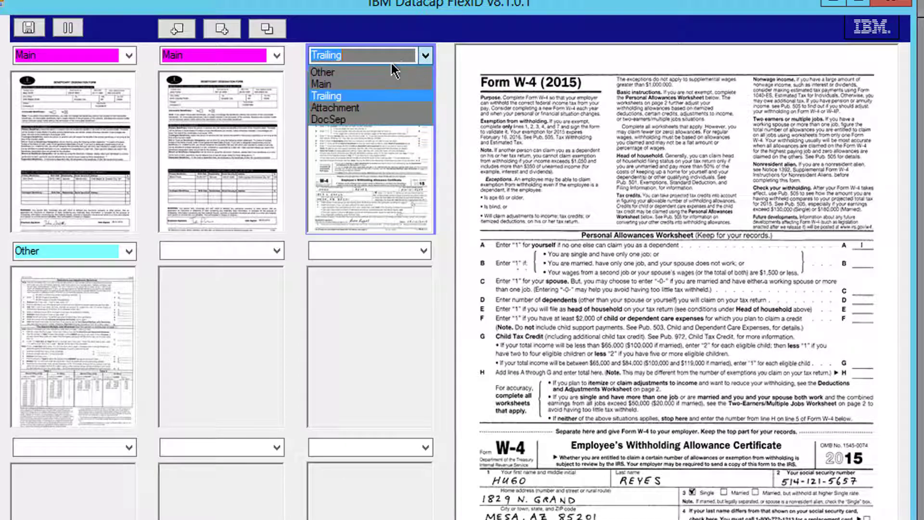
{"action": "left_click", "coordinate": [359, 86]}
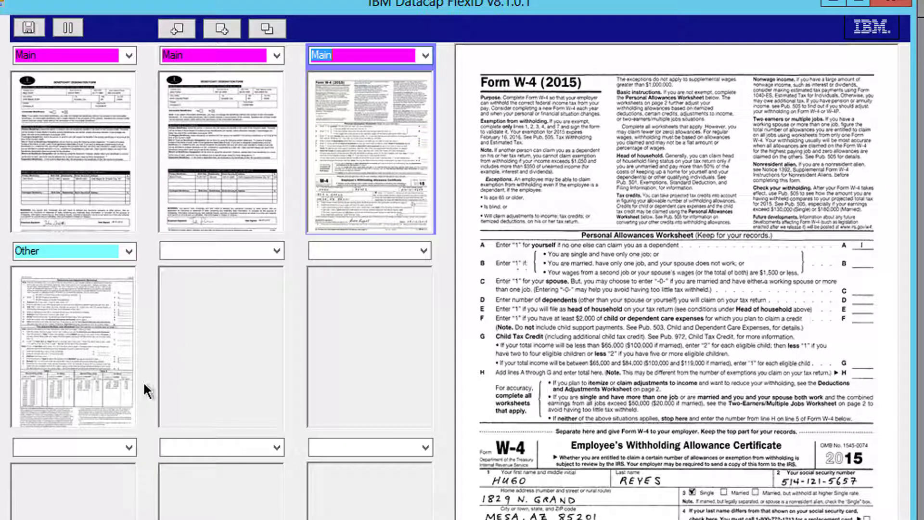
{"action": "key", "text": "Tab"}
{"action": "key", "text": "m"}
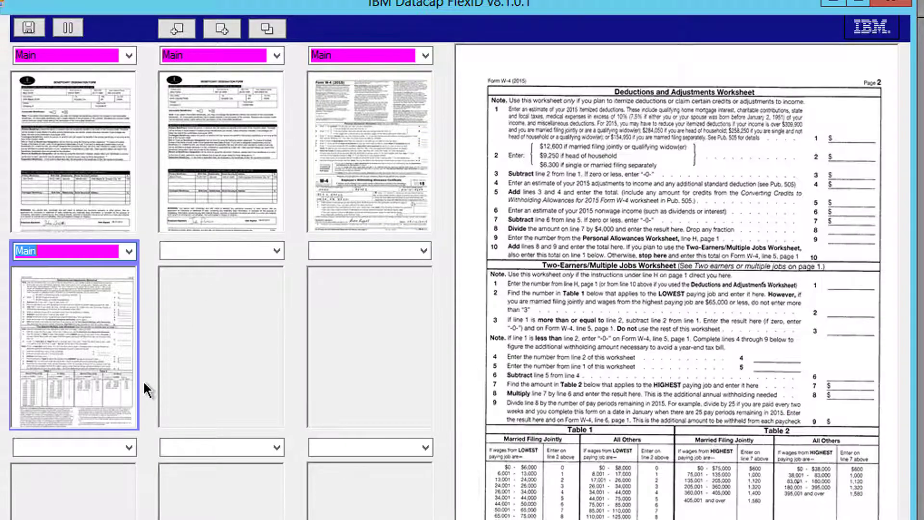
{"action": "key", "text": "Tab"}
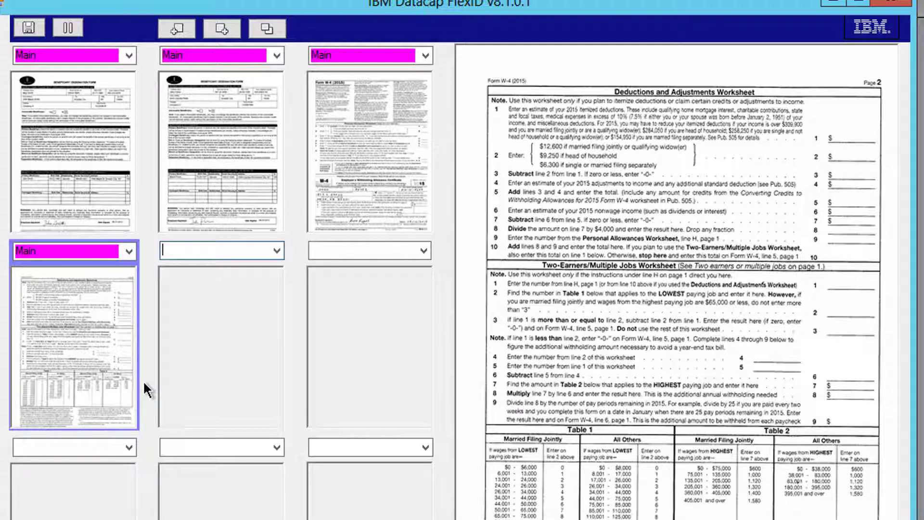